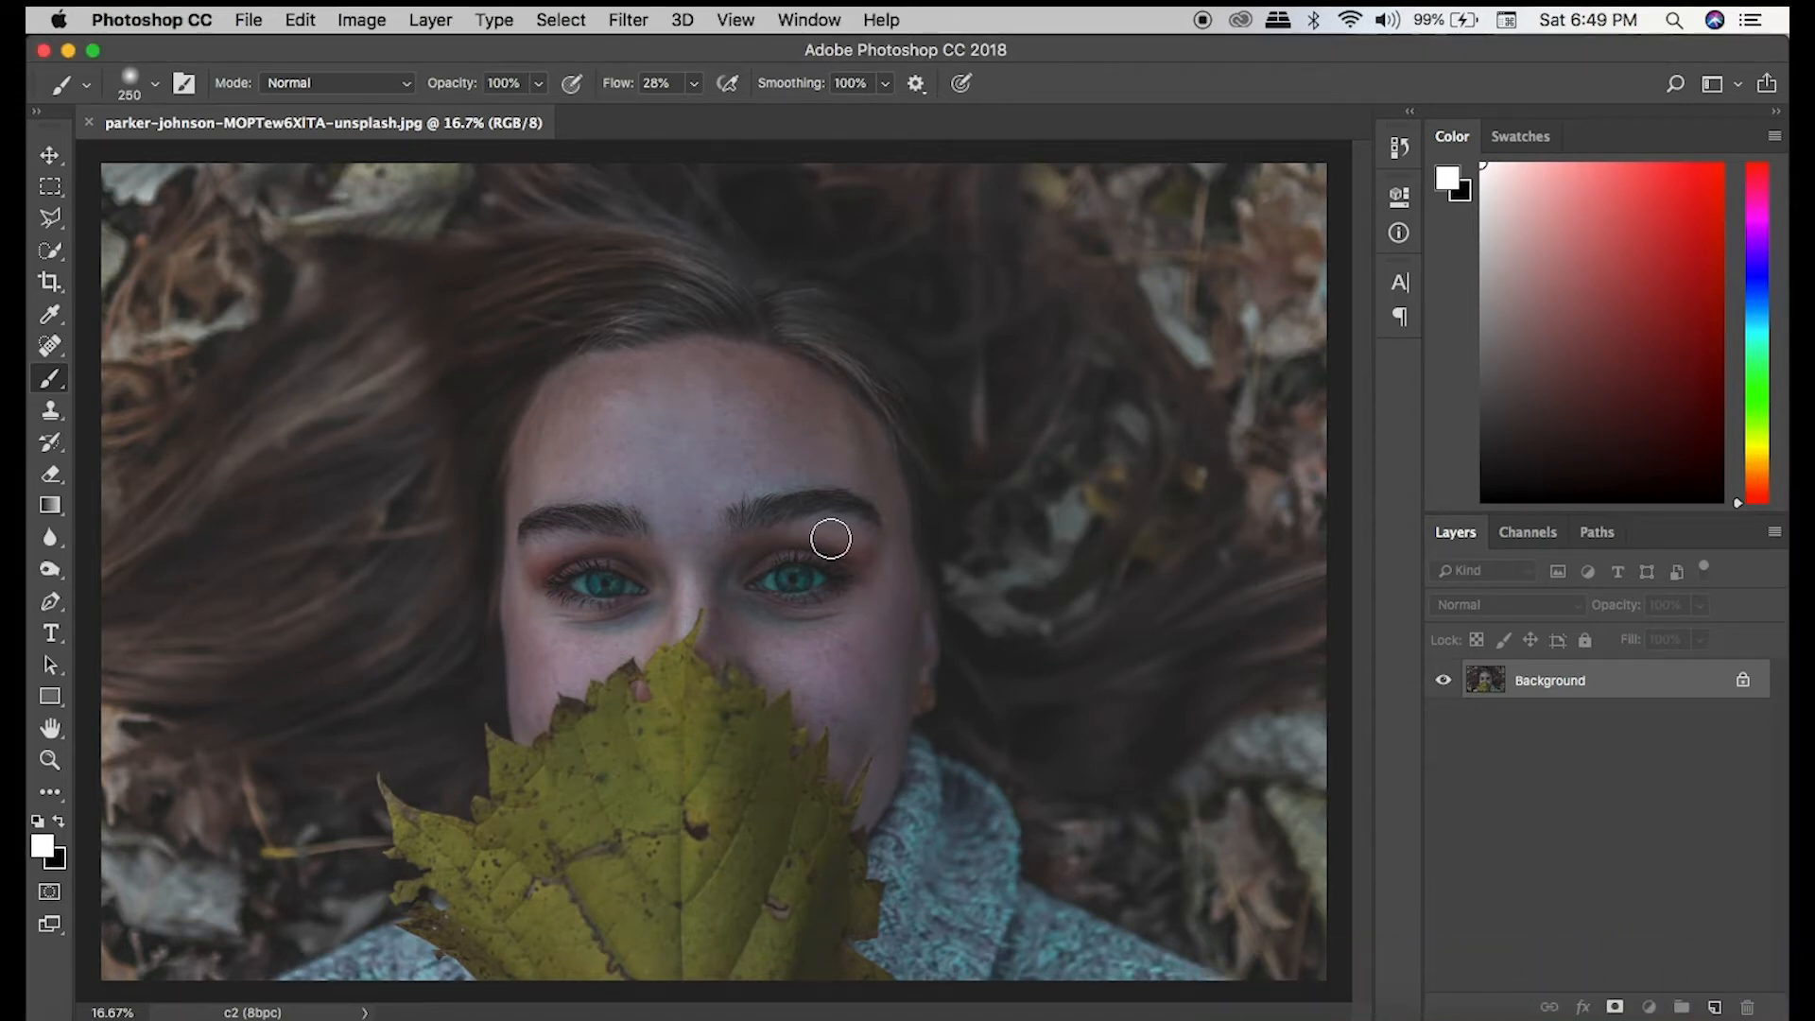
Duplicate the Background layer and add a Curves adjustment above it with the black and white input points pulled inward.
drag(1485, 688, 1716, 1009)
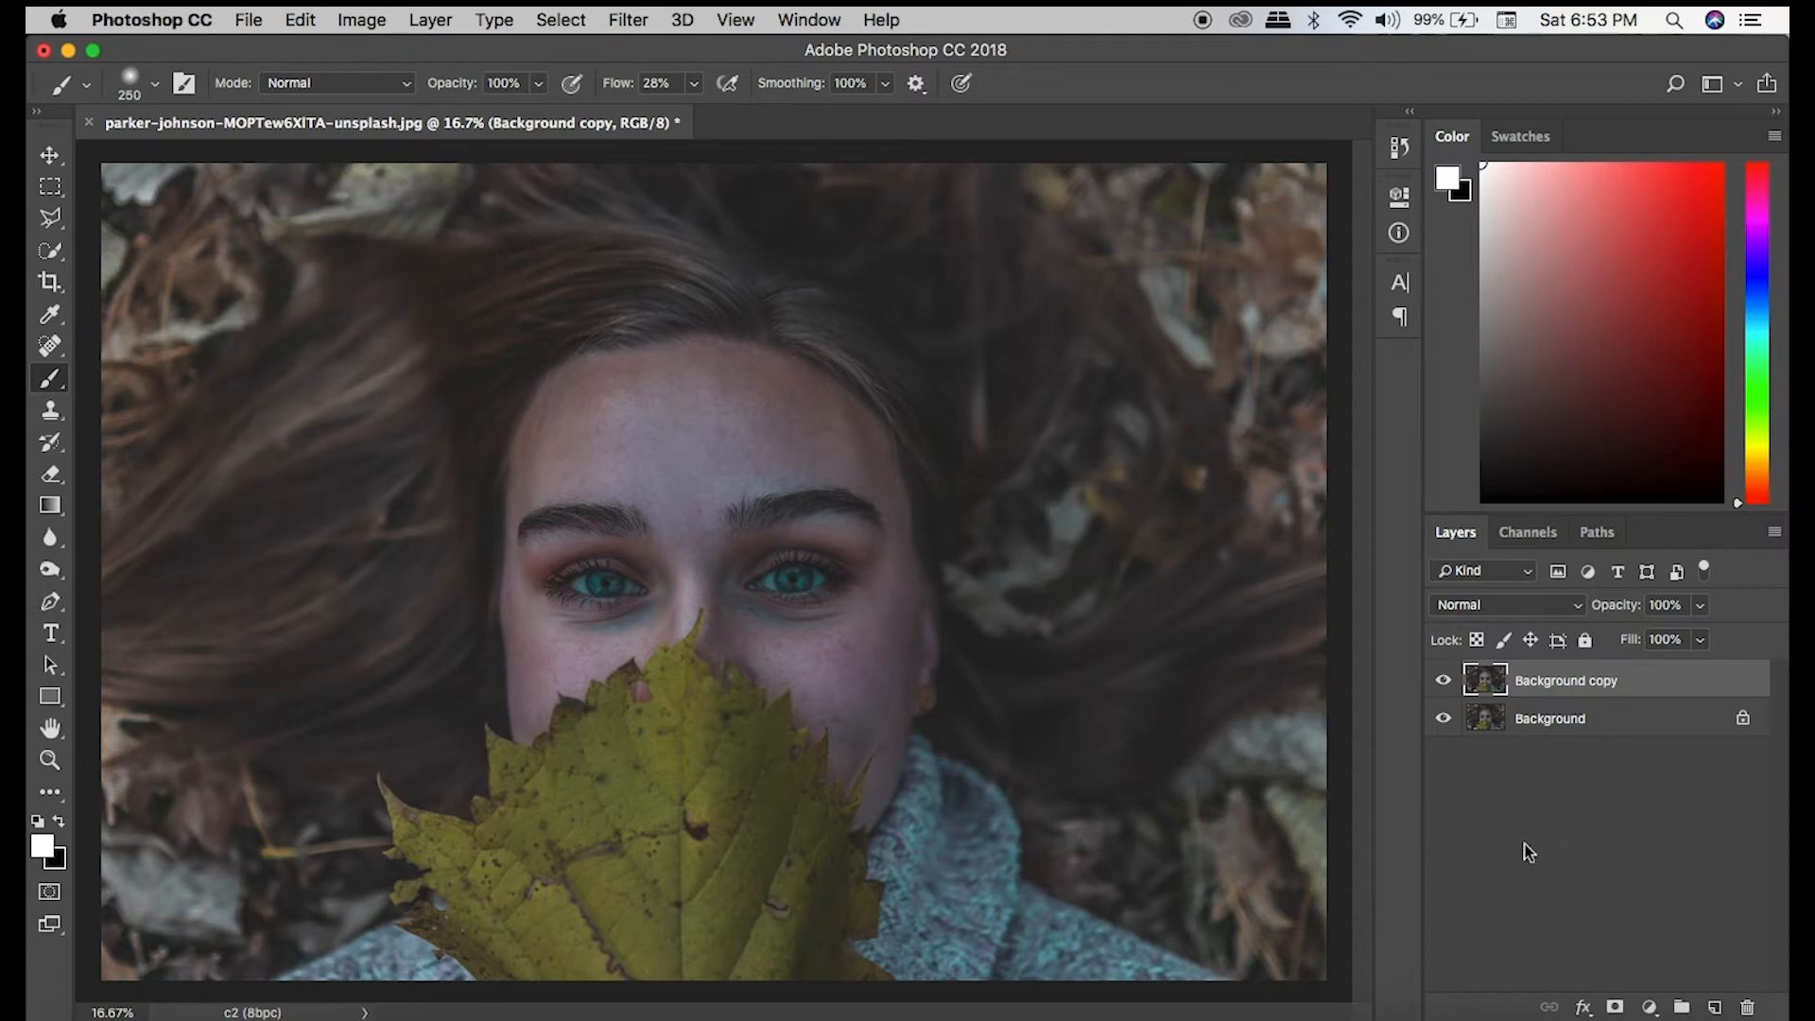
click(1650, 1006)
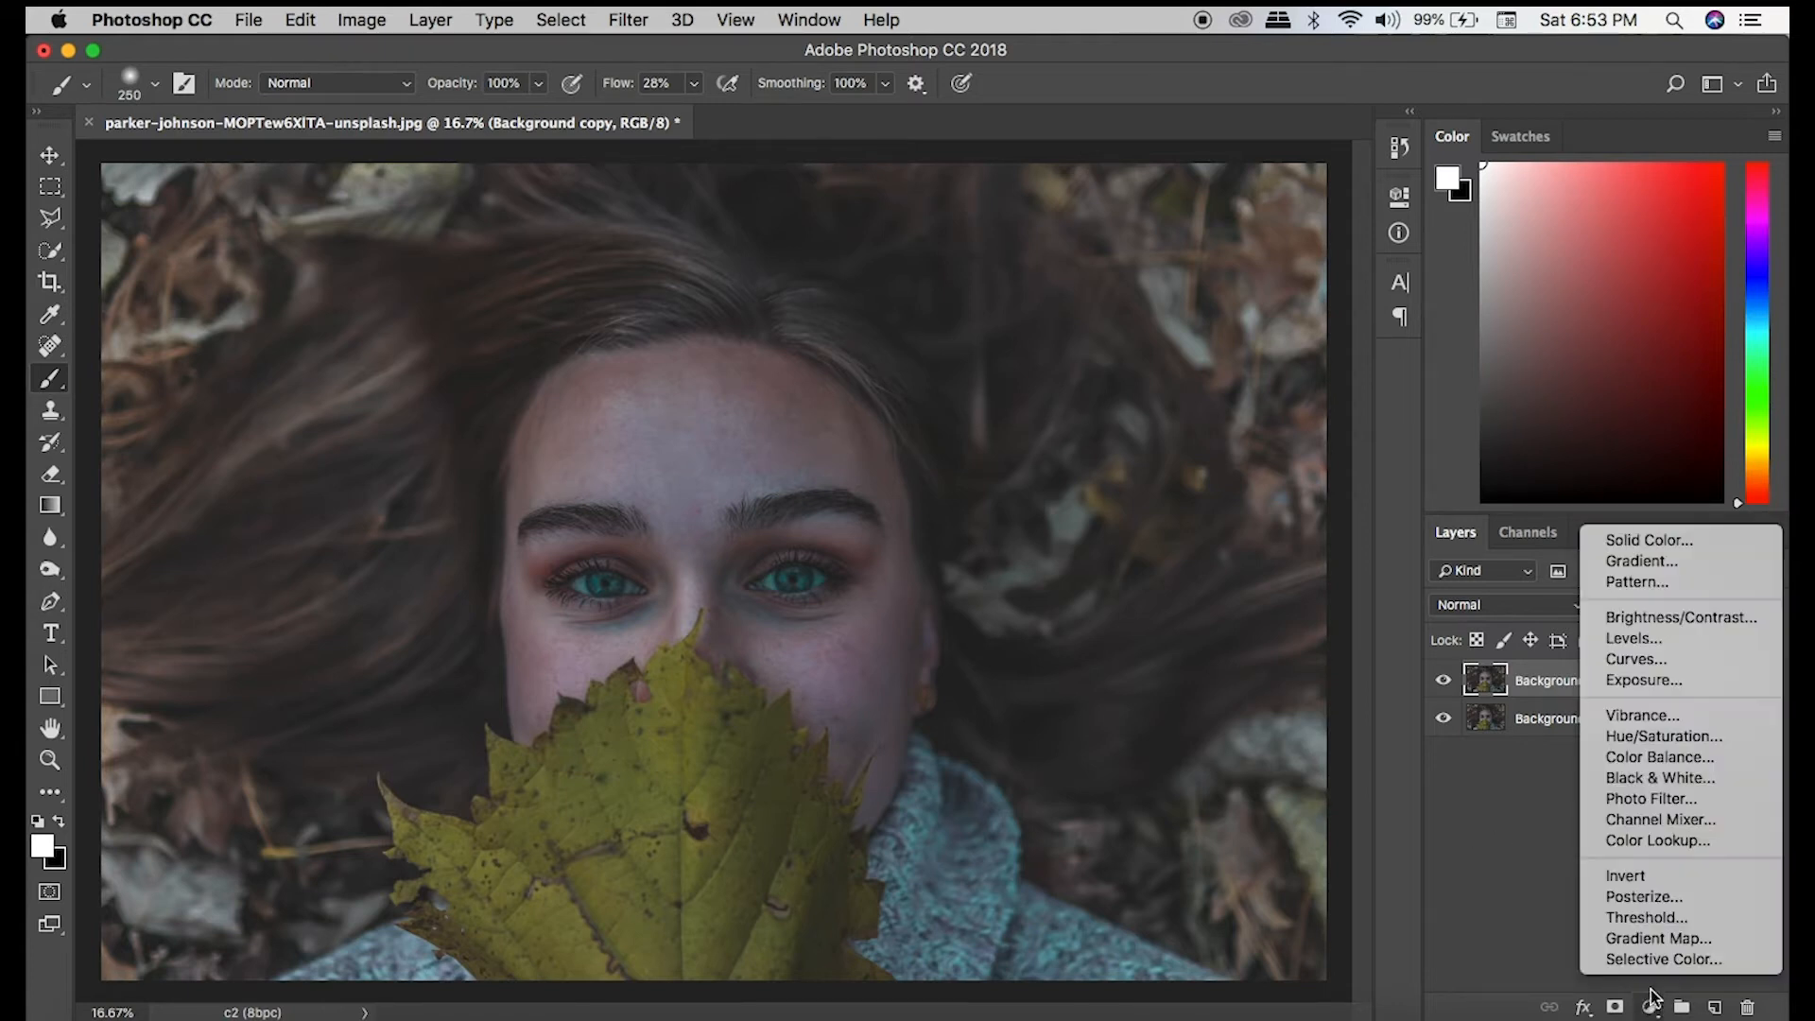
click(1633, 660)
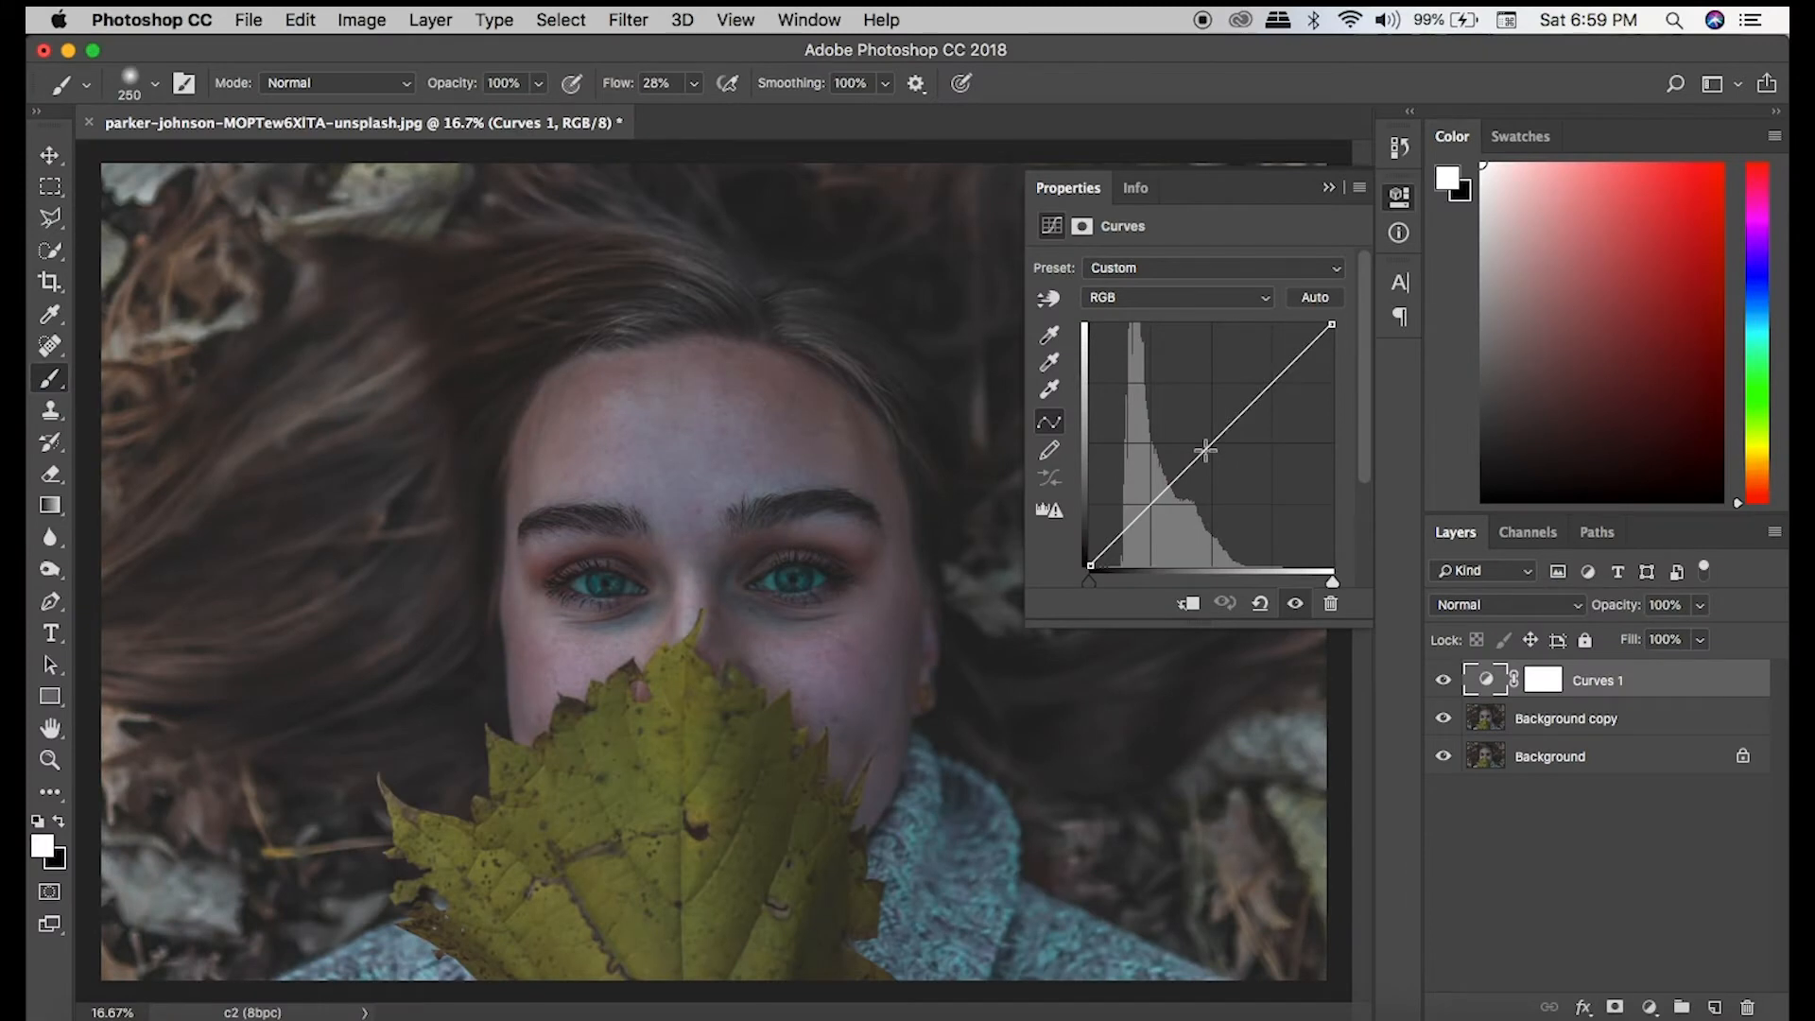
drag(1089, 580, 1117, 580)
drag(1333, 580, 1285, 578)
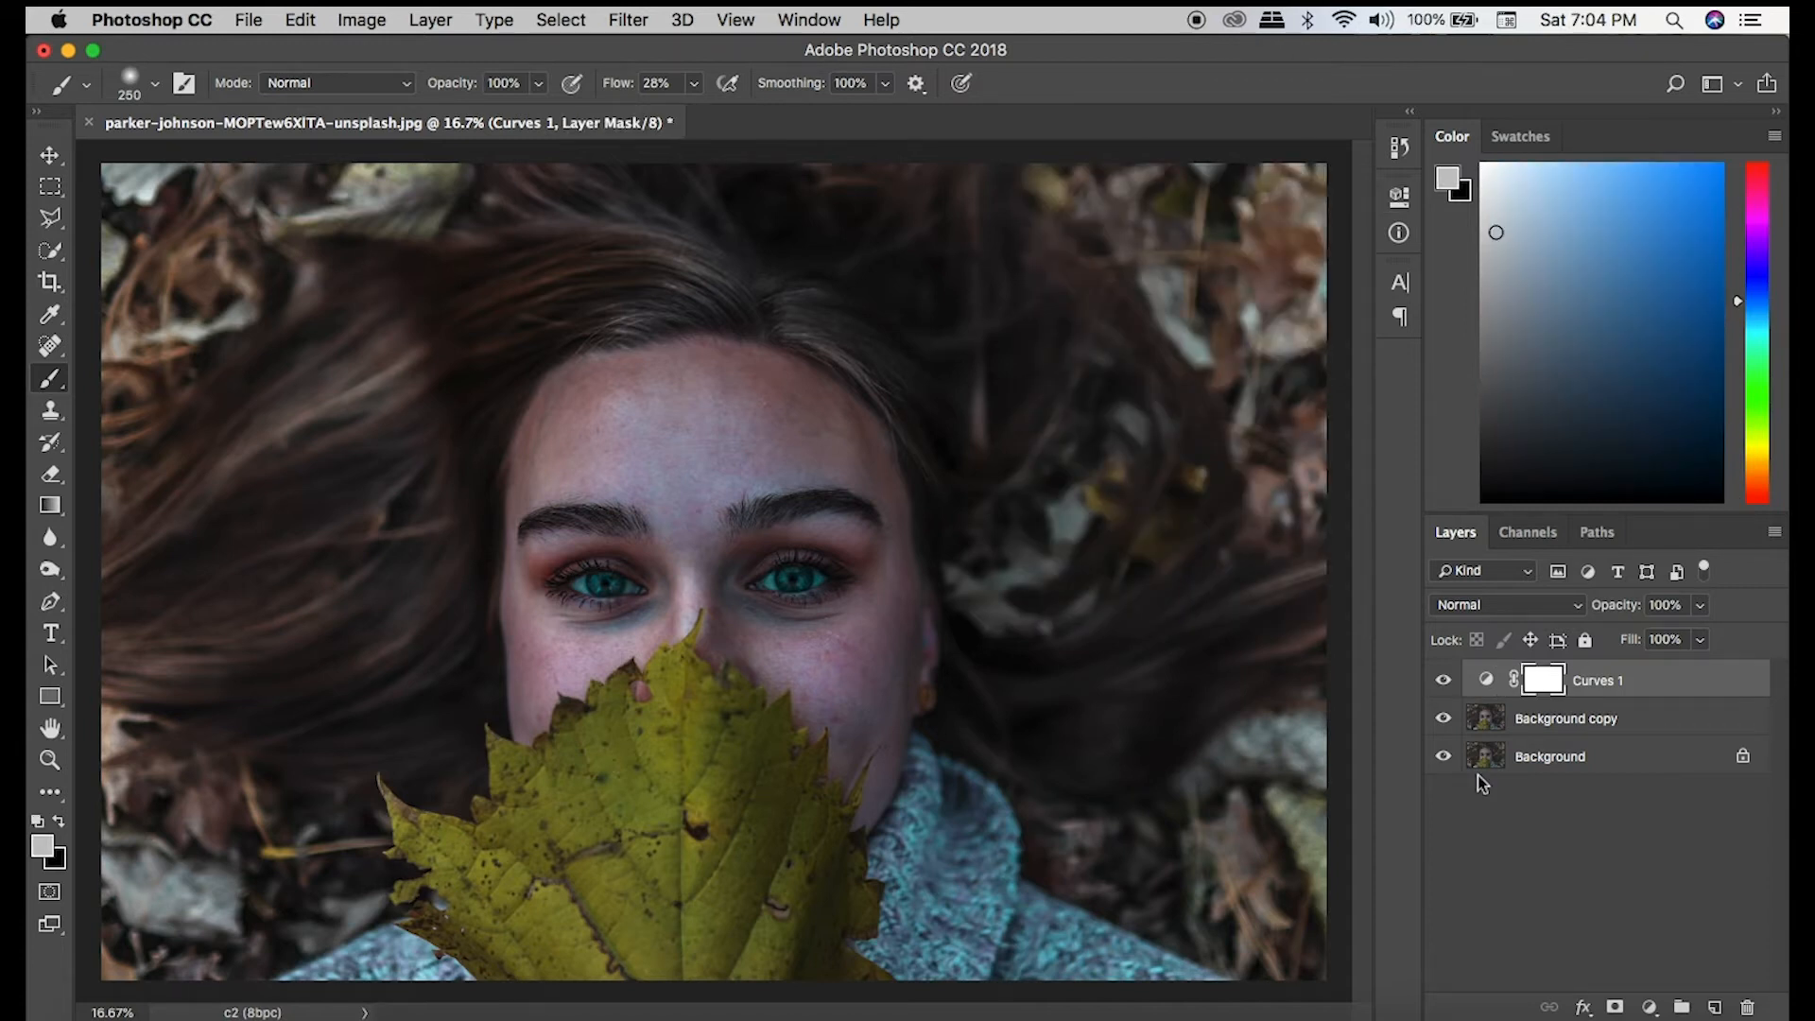
Try a contrast S-curve on a second Curves adjustment layer with Curves 1 hidden, and discard the trial layer.
click(1444, 680)
click(1649, 1007)
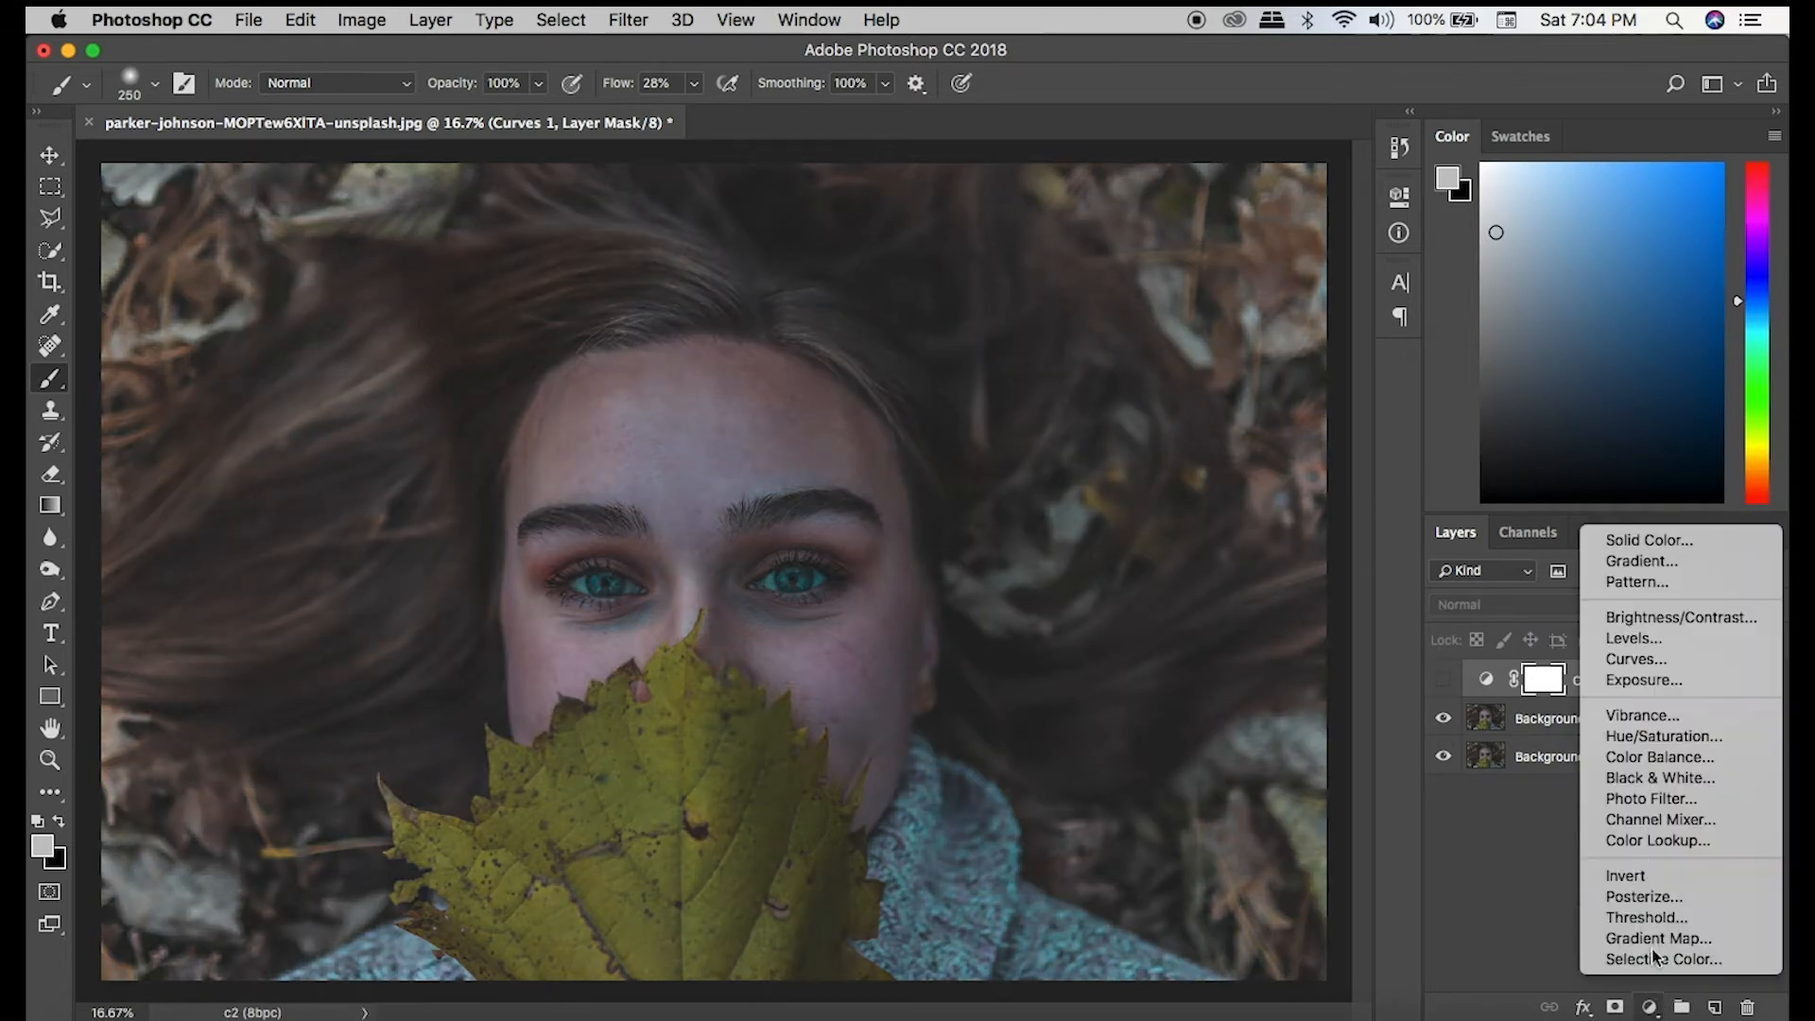
click(1650, 658)
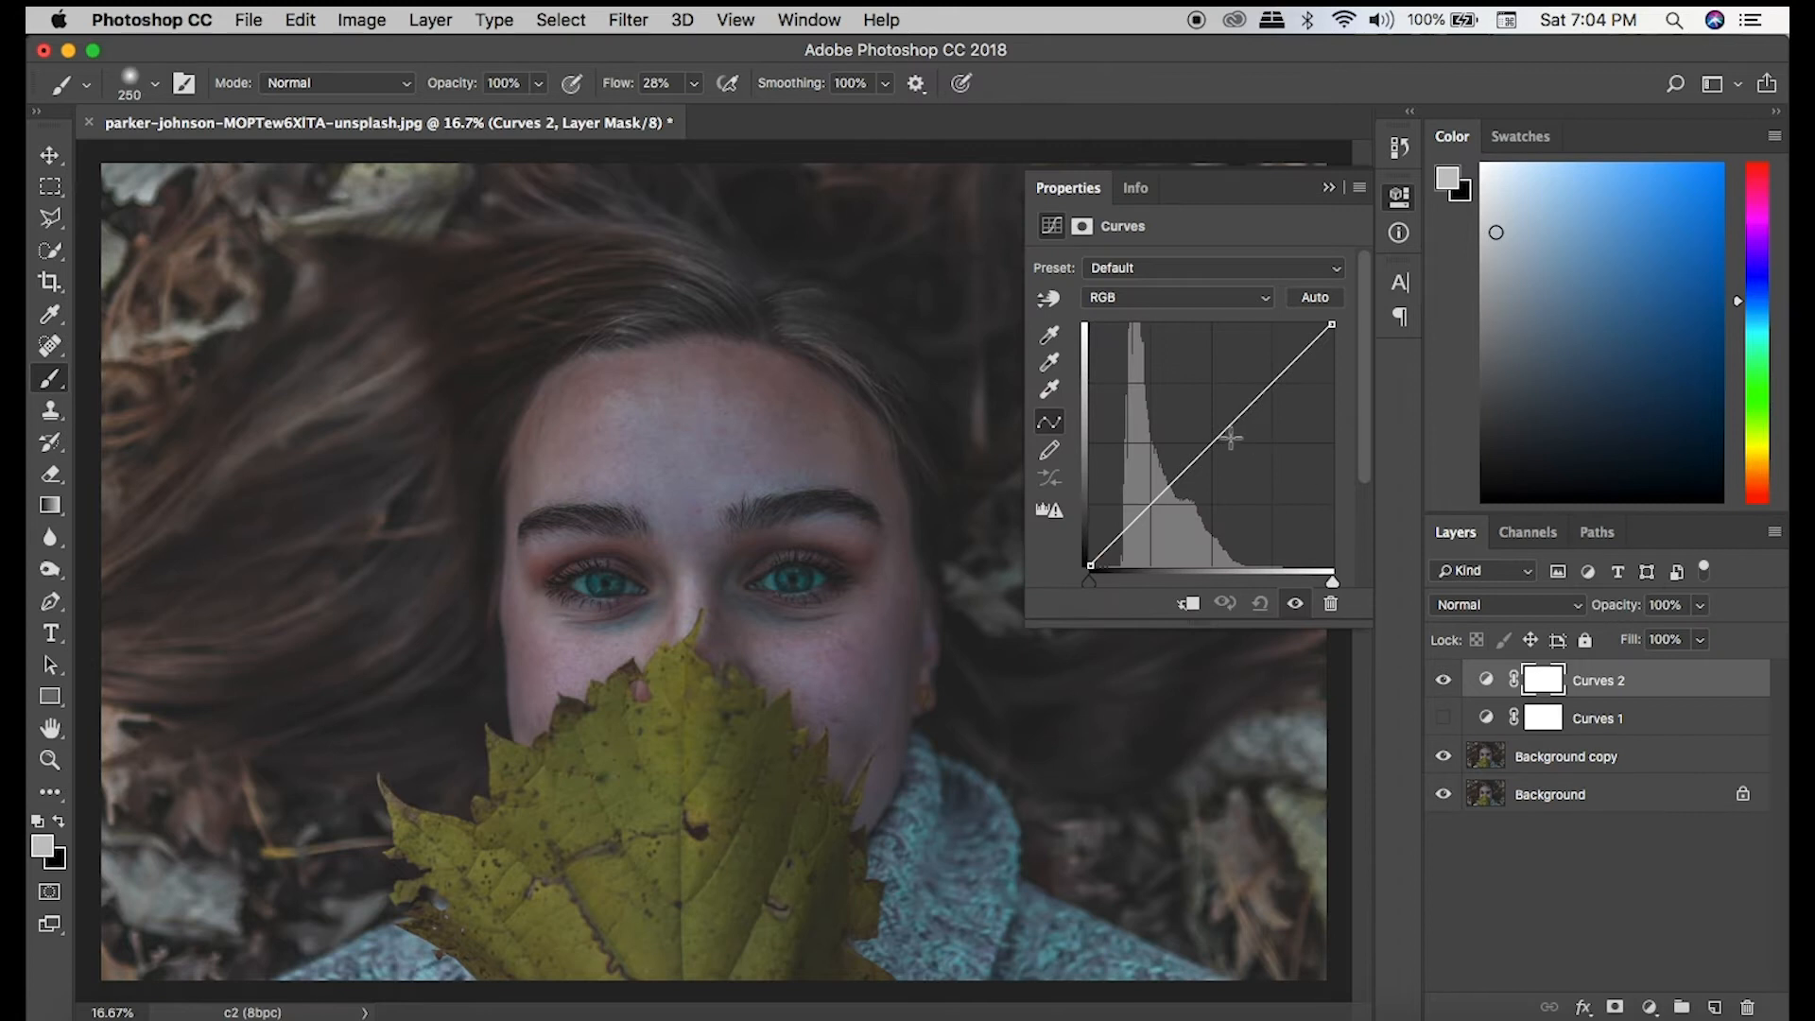
click(1208, 444)
drag(1251, 423, 1264, 360)
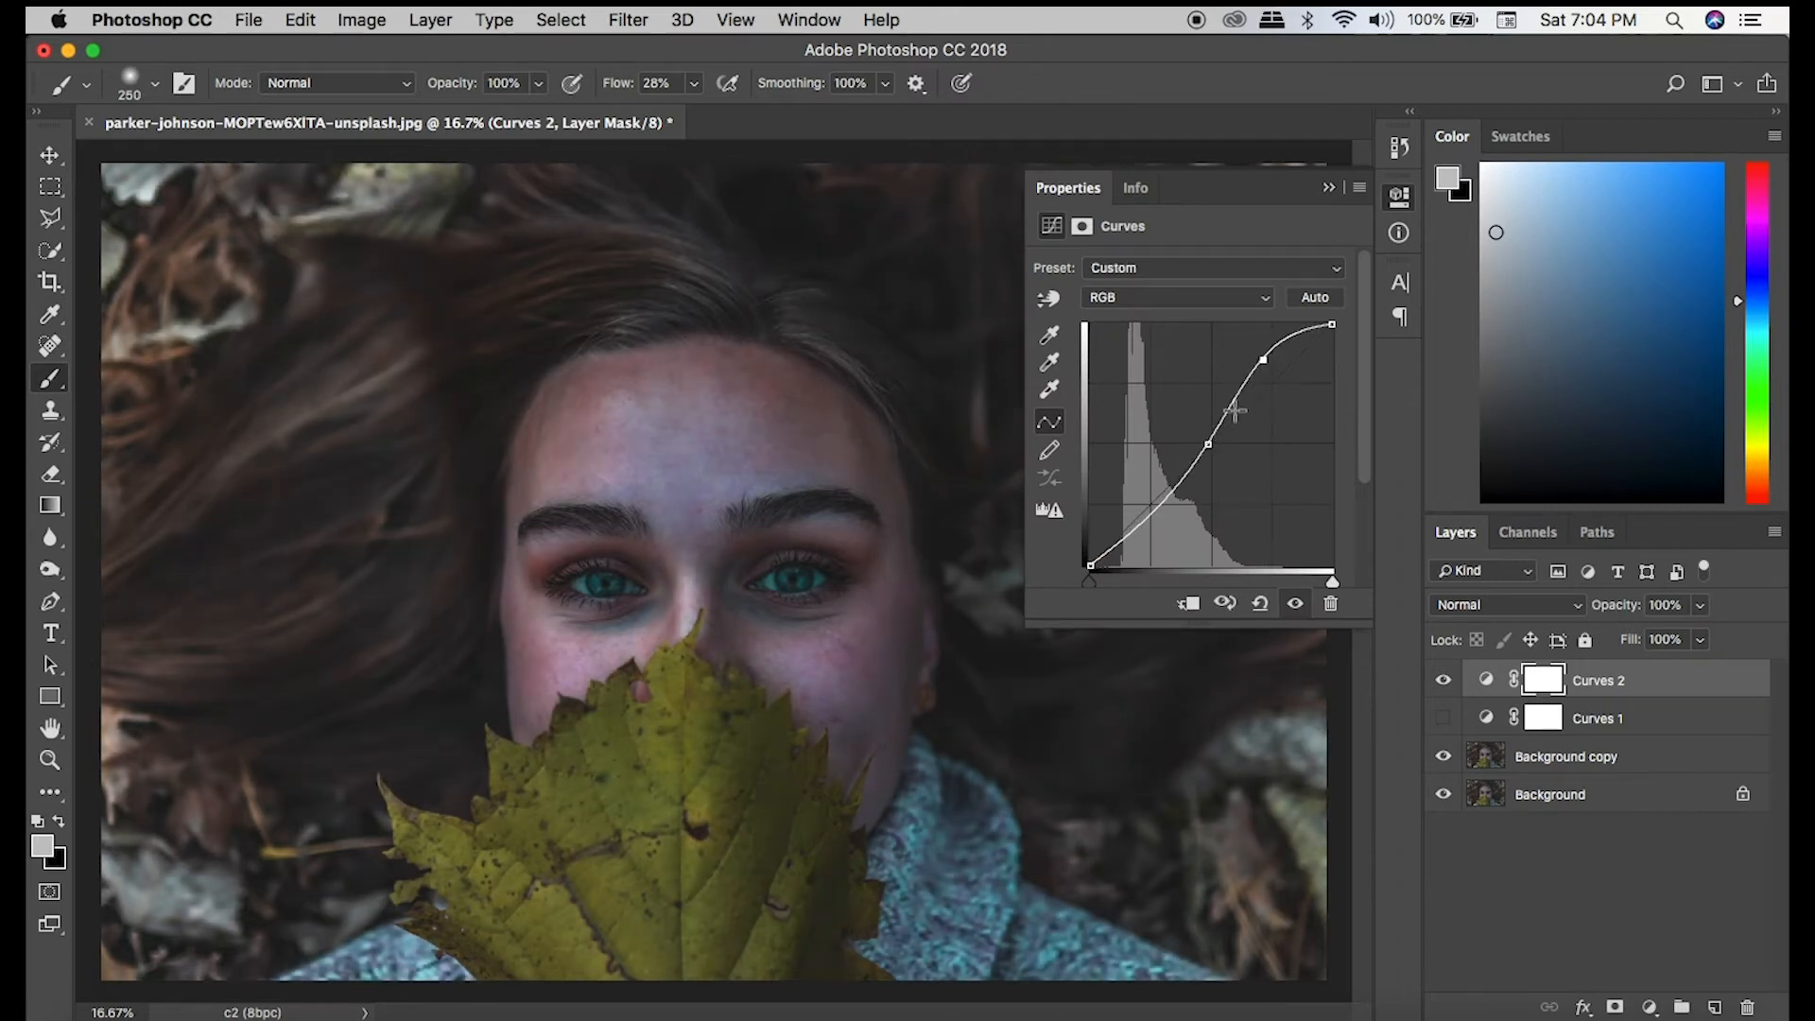
drag(1132, 525, 1147, 539)
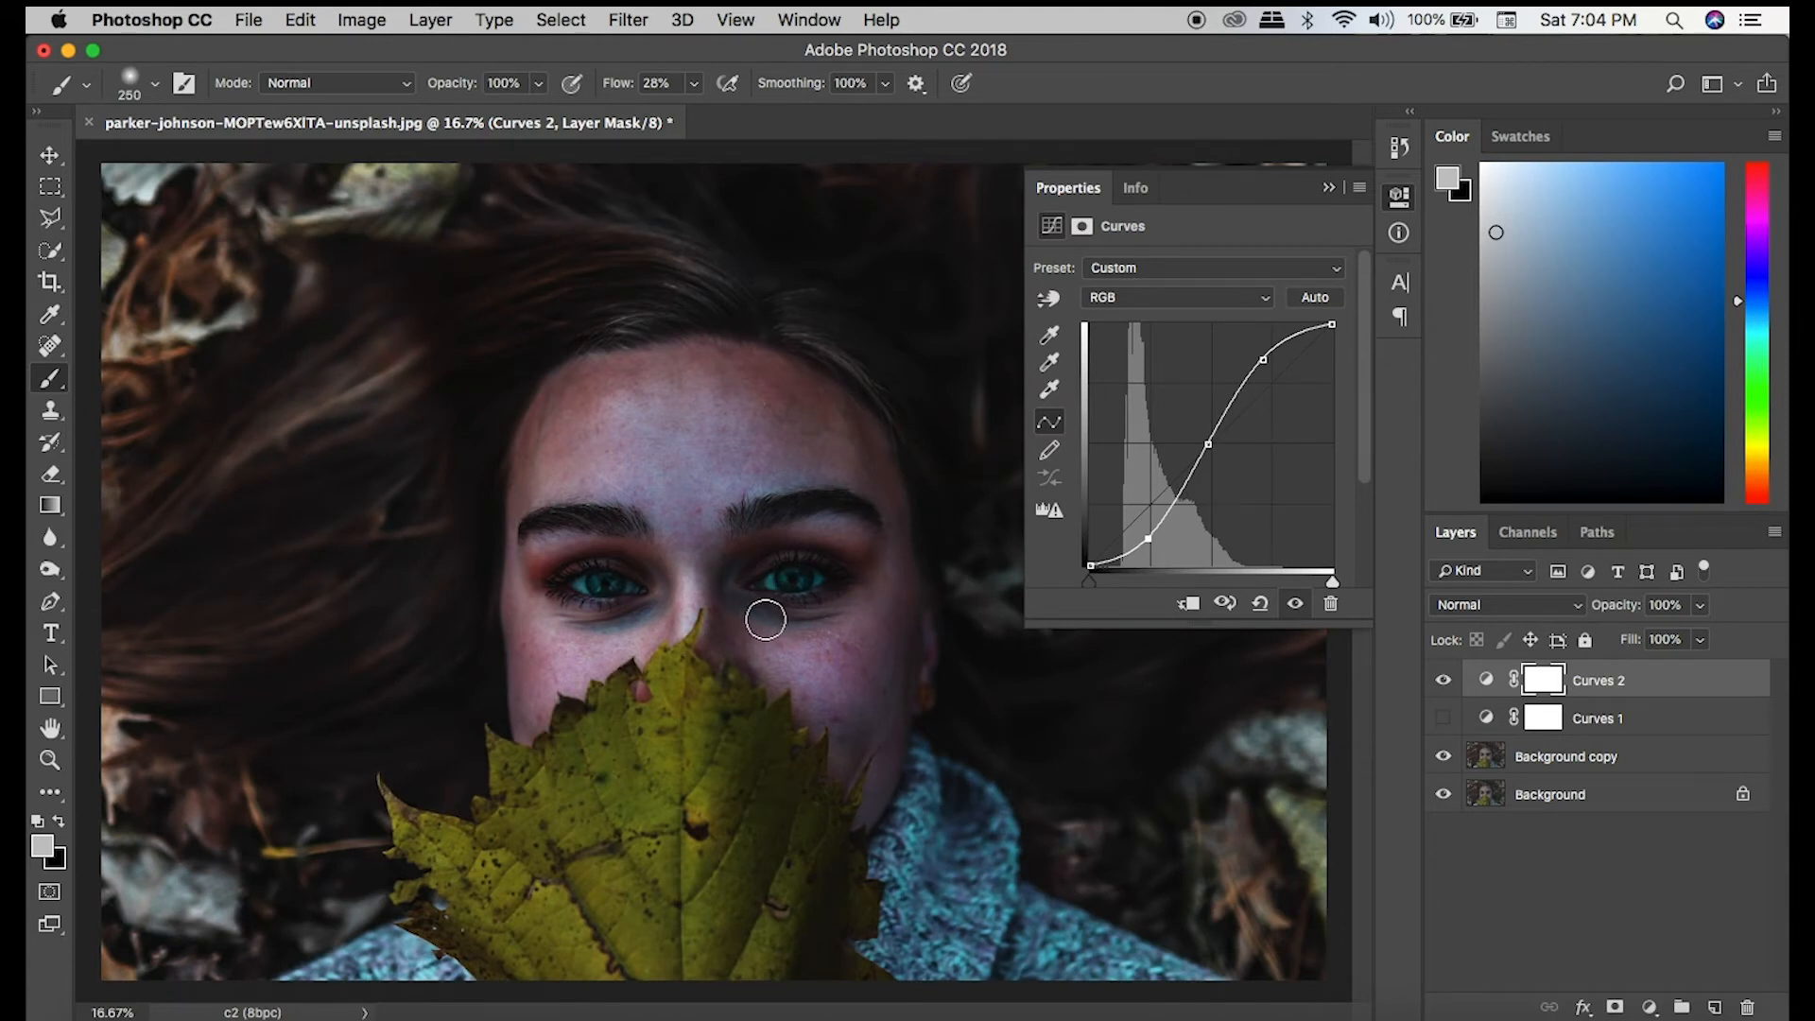
click(1327, 189)
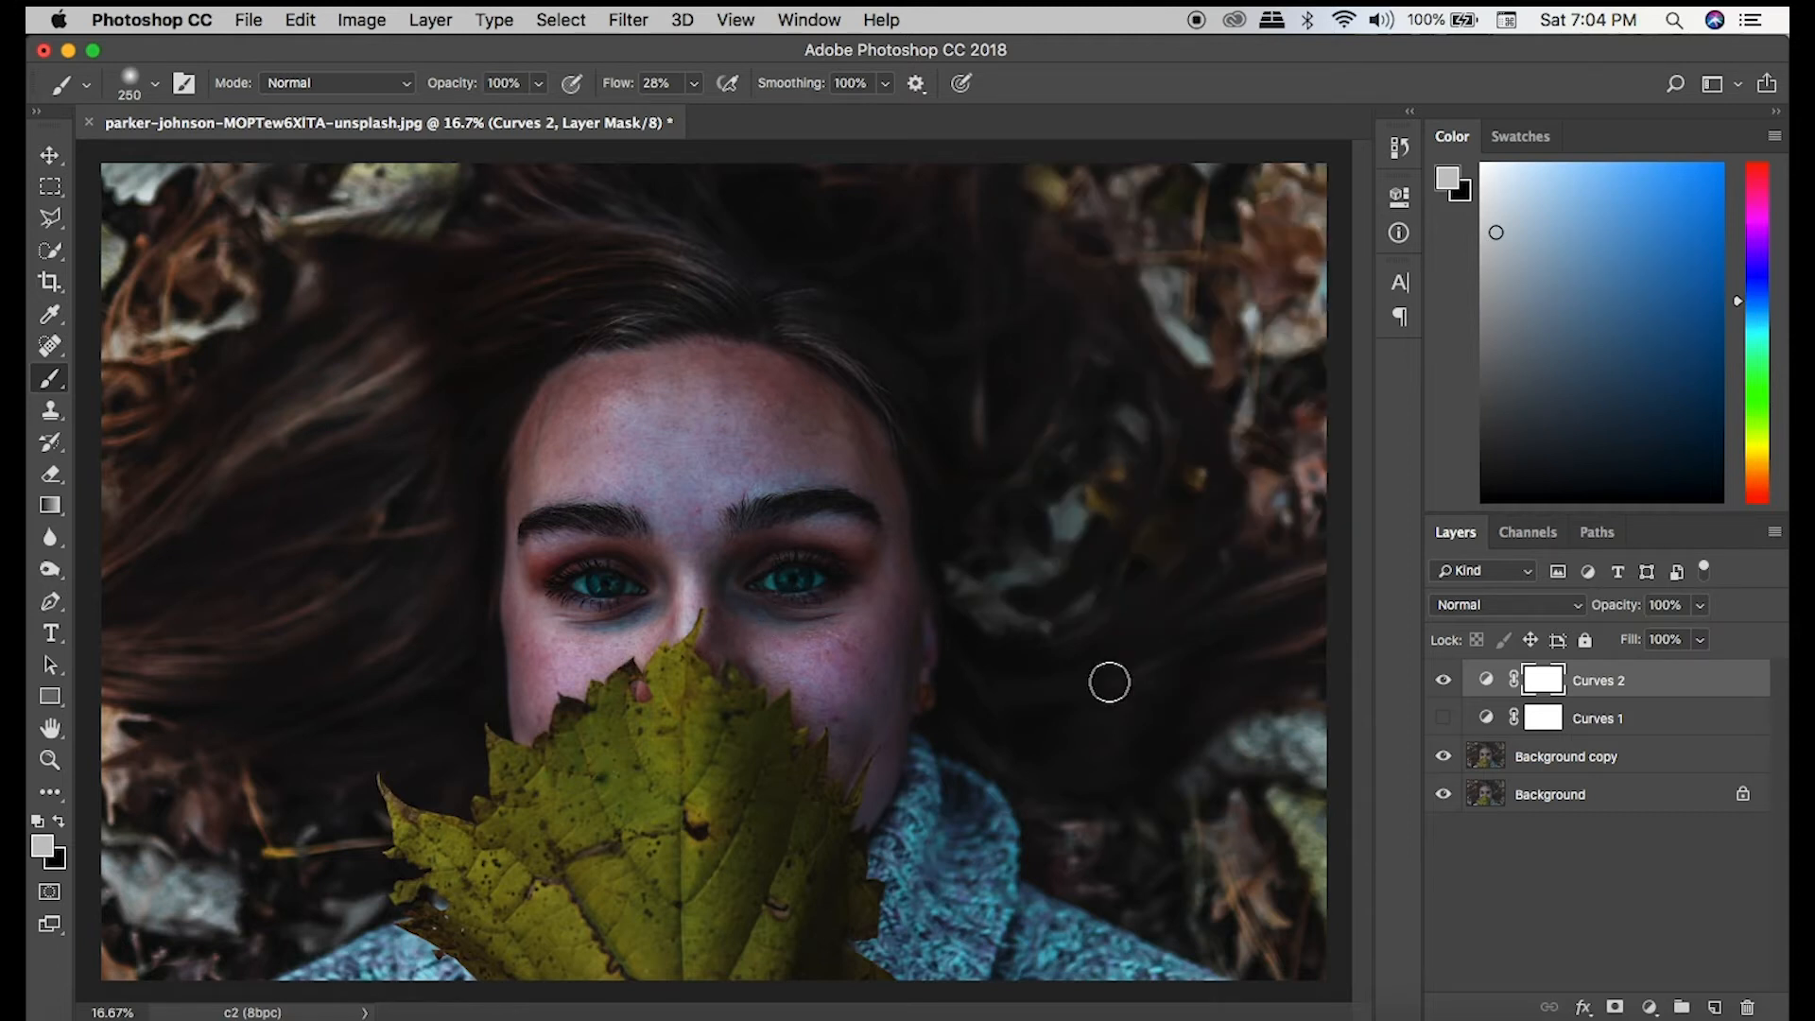
drag(1486, 685, 1747, 1011)
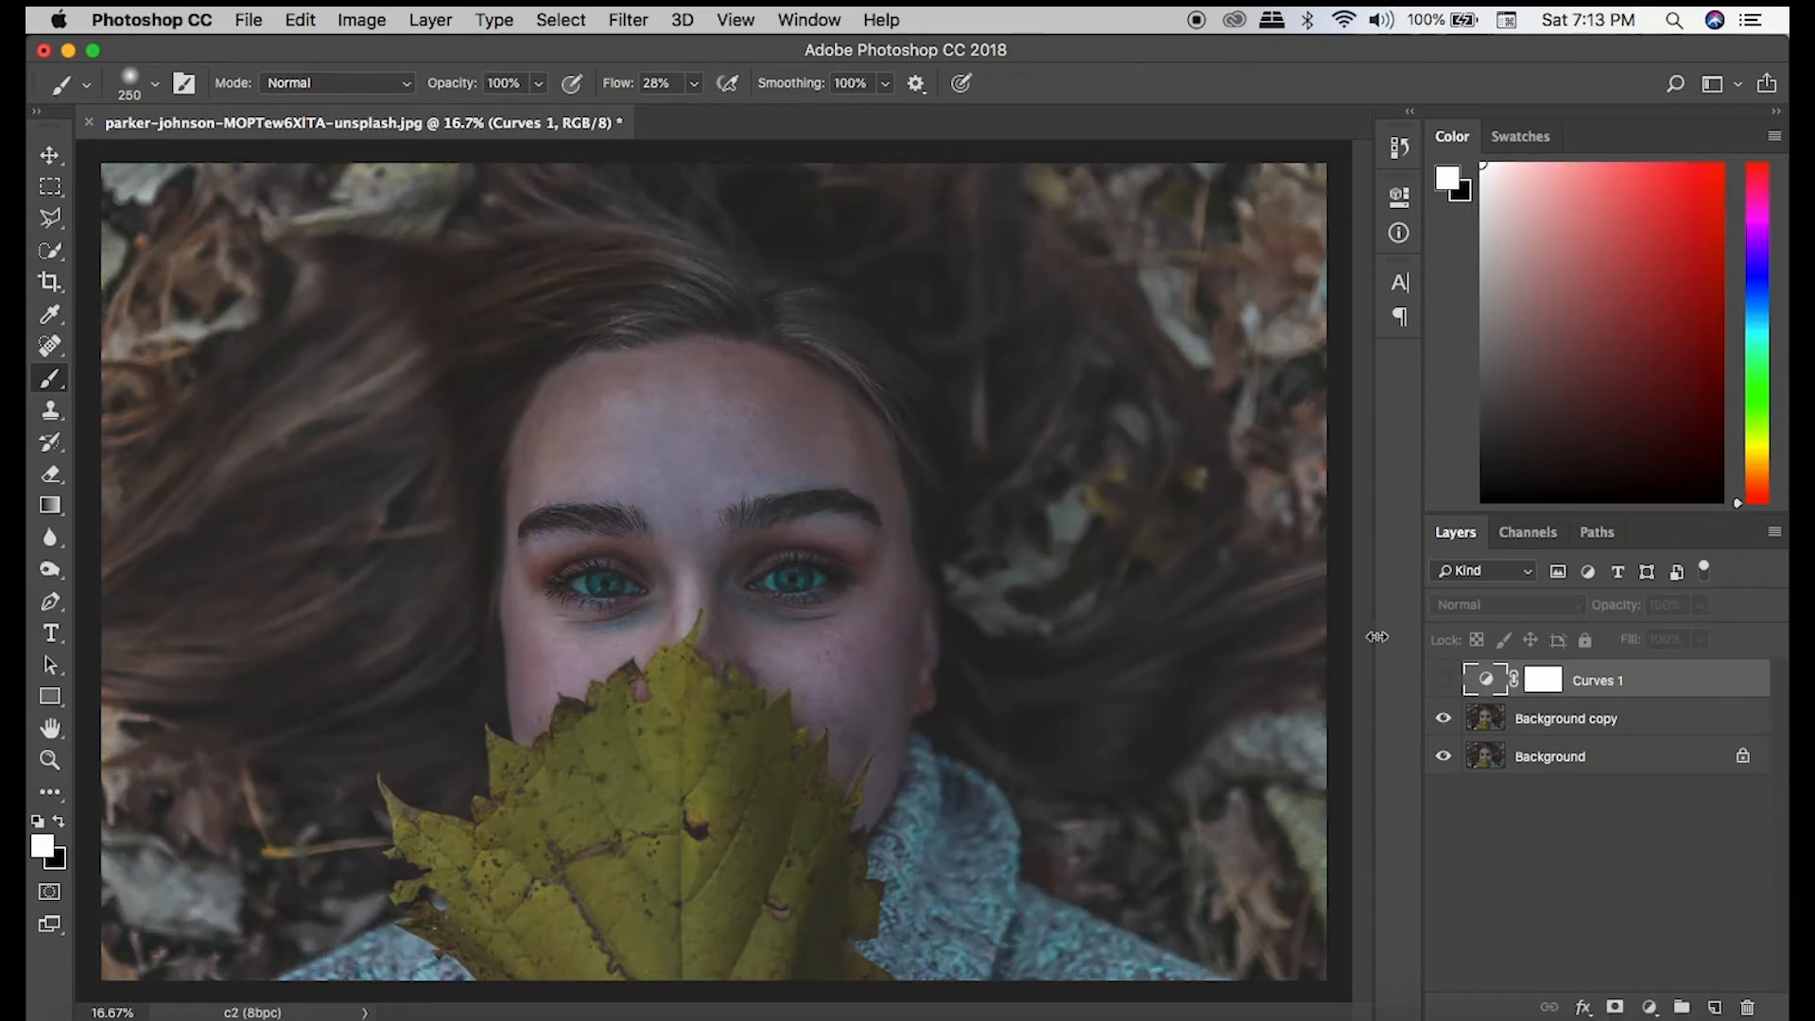
click(1444, 679)
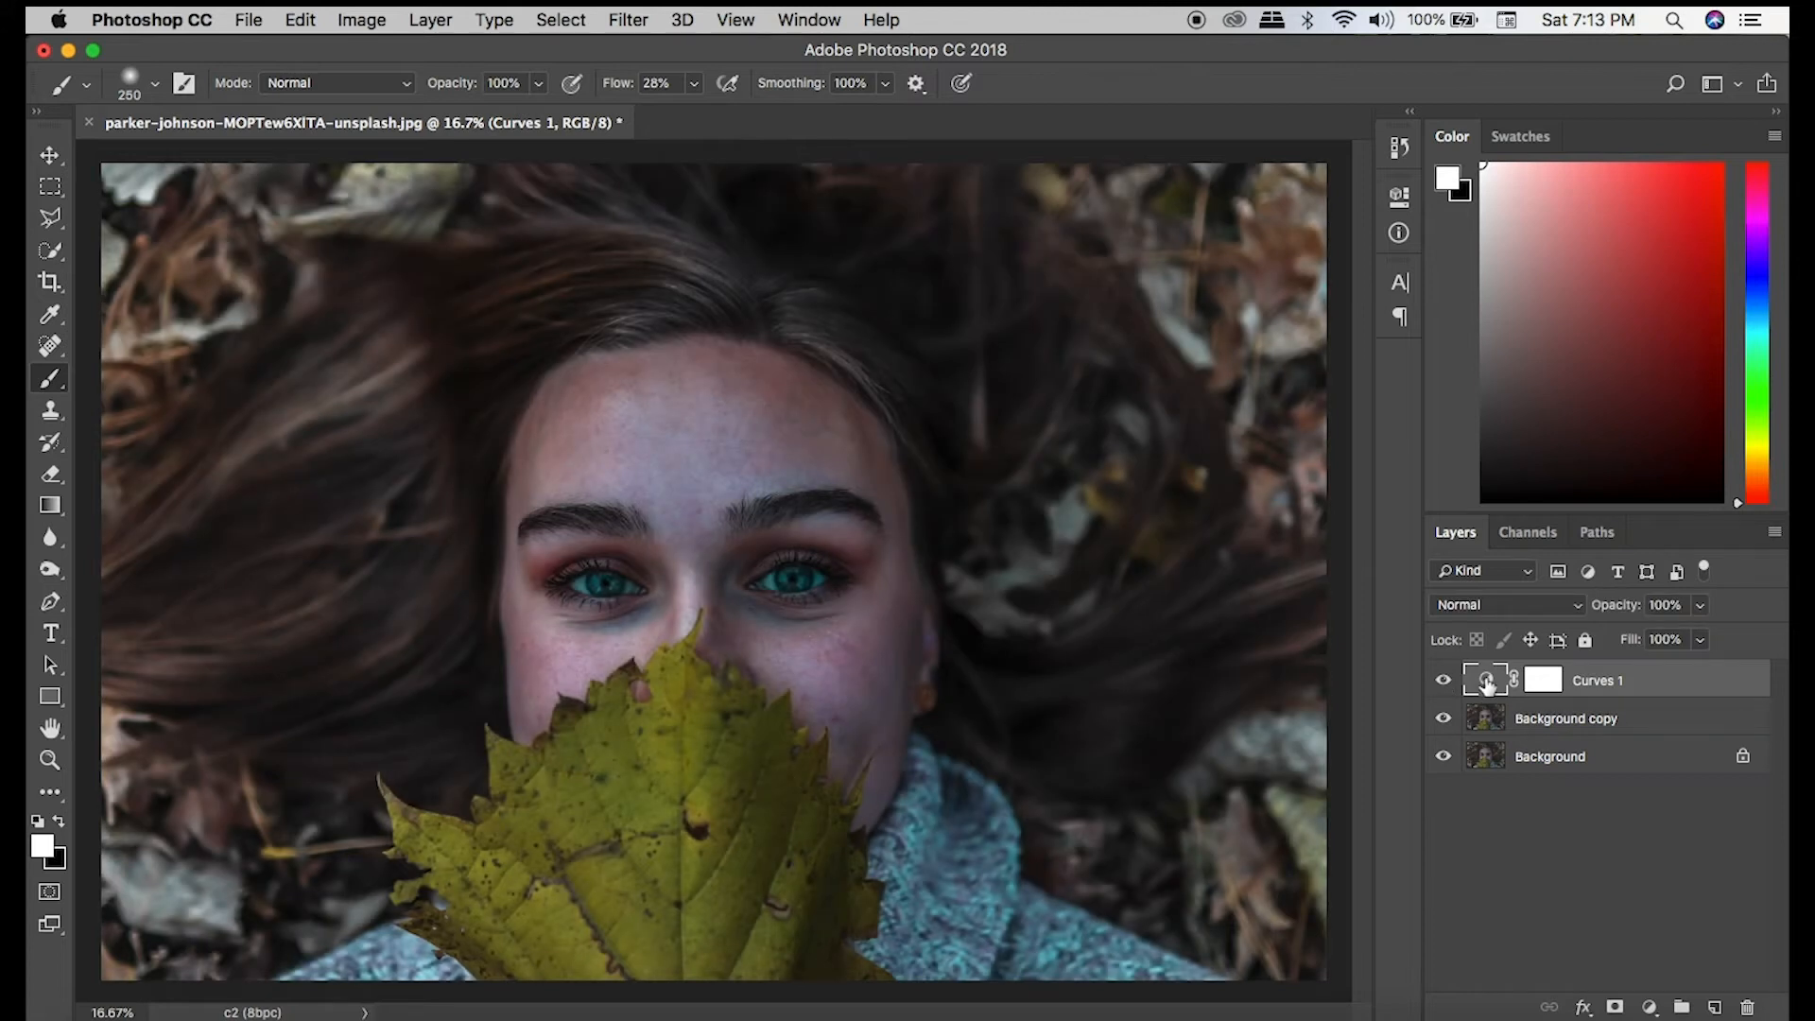
Use Curves 1's on-image adjustment to brighten the forehead and darken the shadow beside the face, and compare with the layer hidden.
double_click(1485, 686)
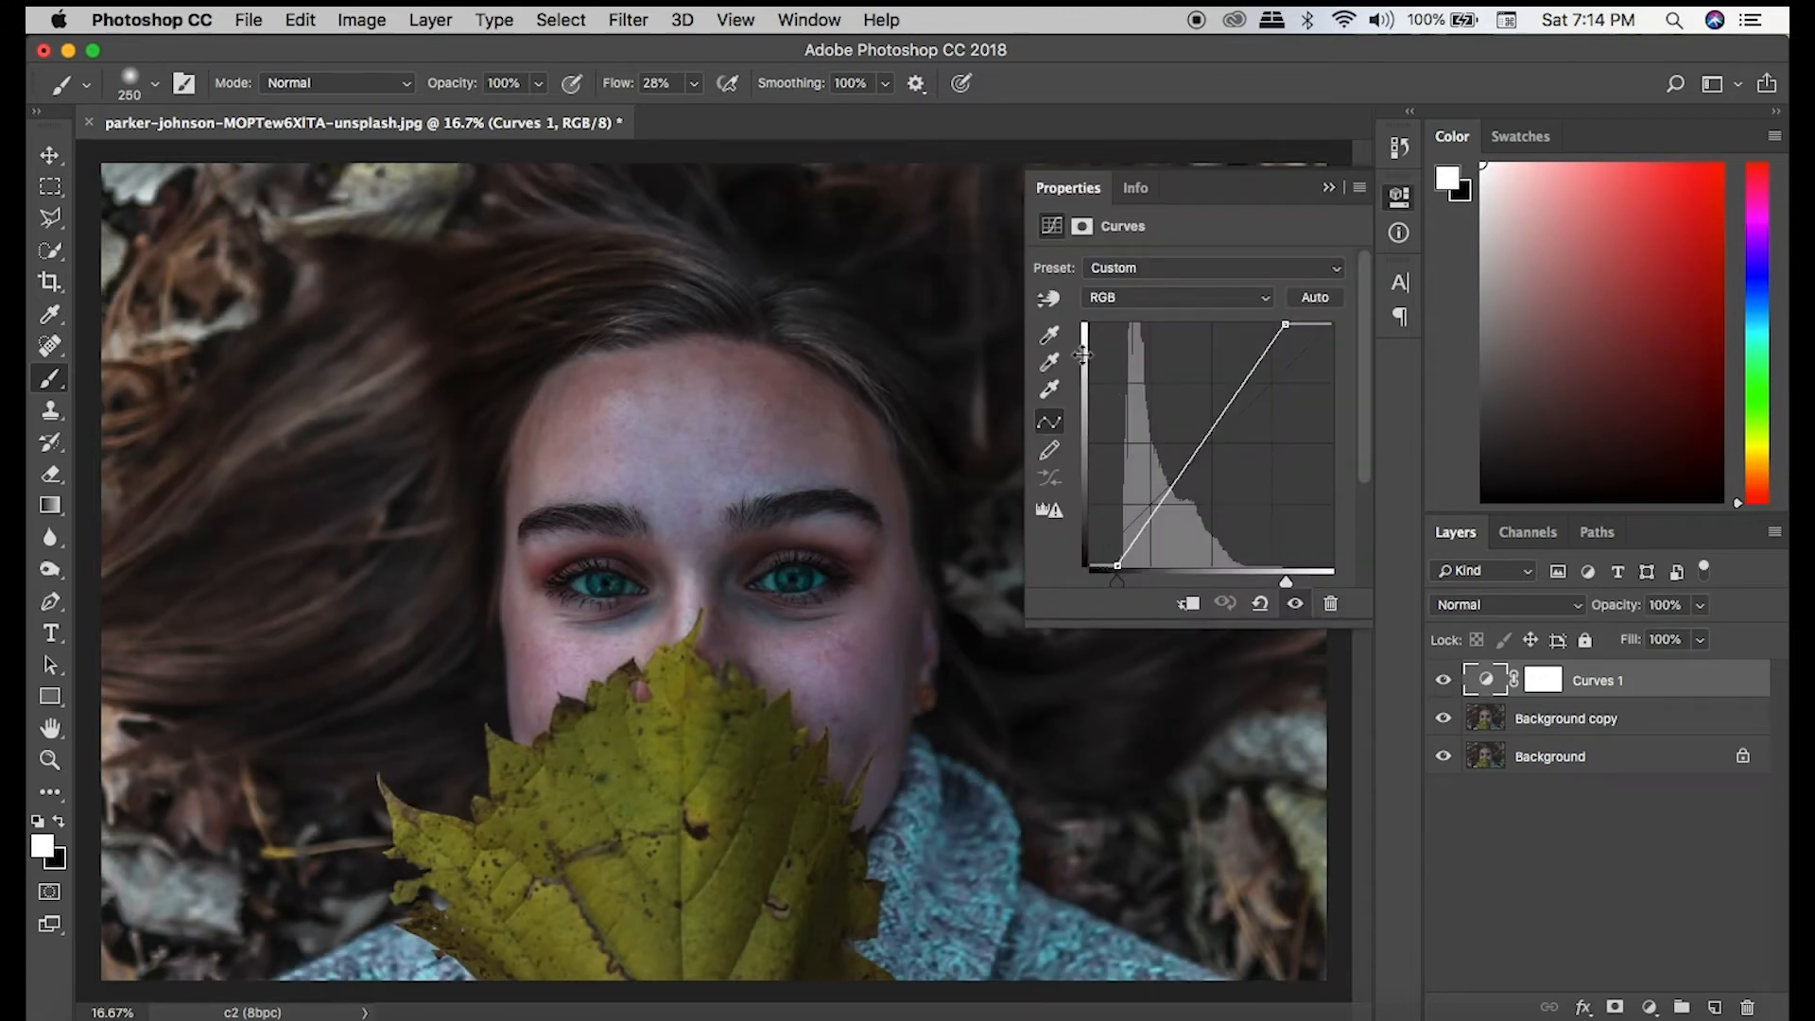
click(1049, 299)
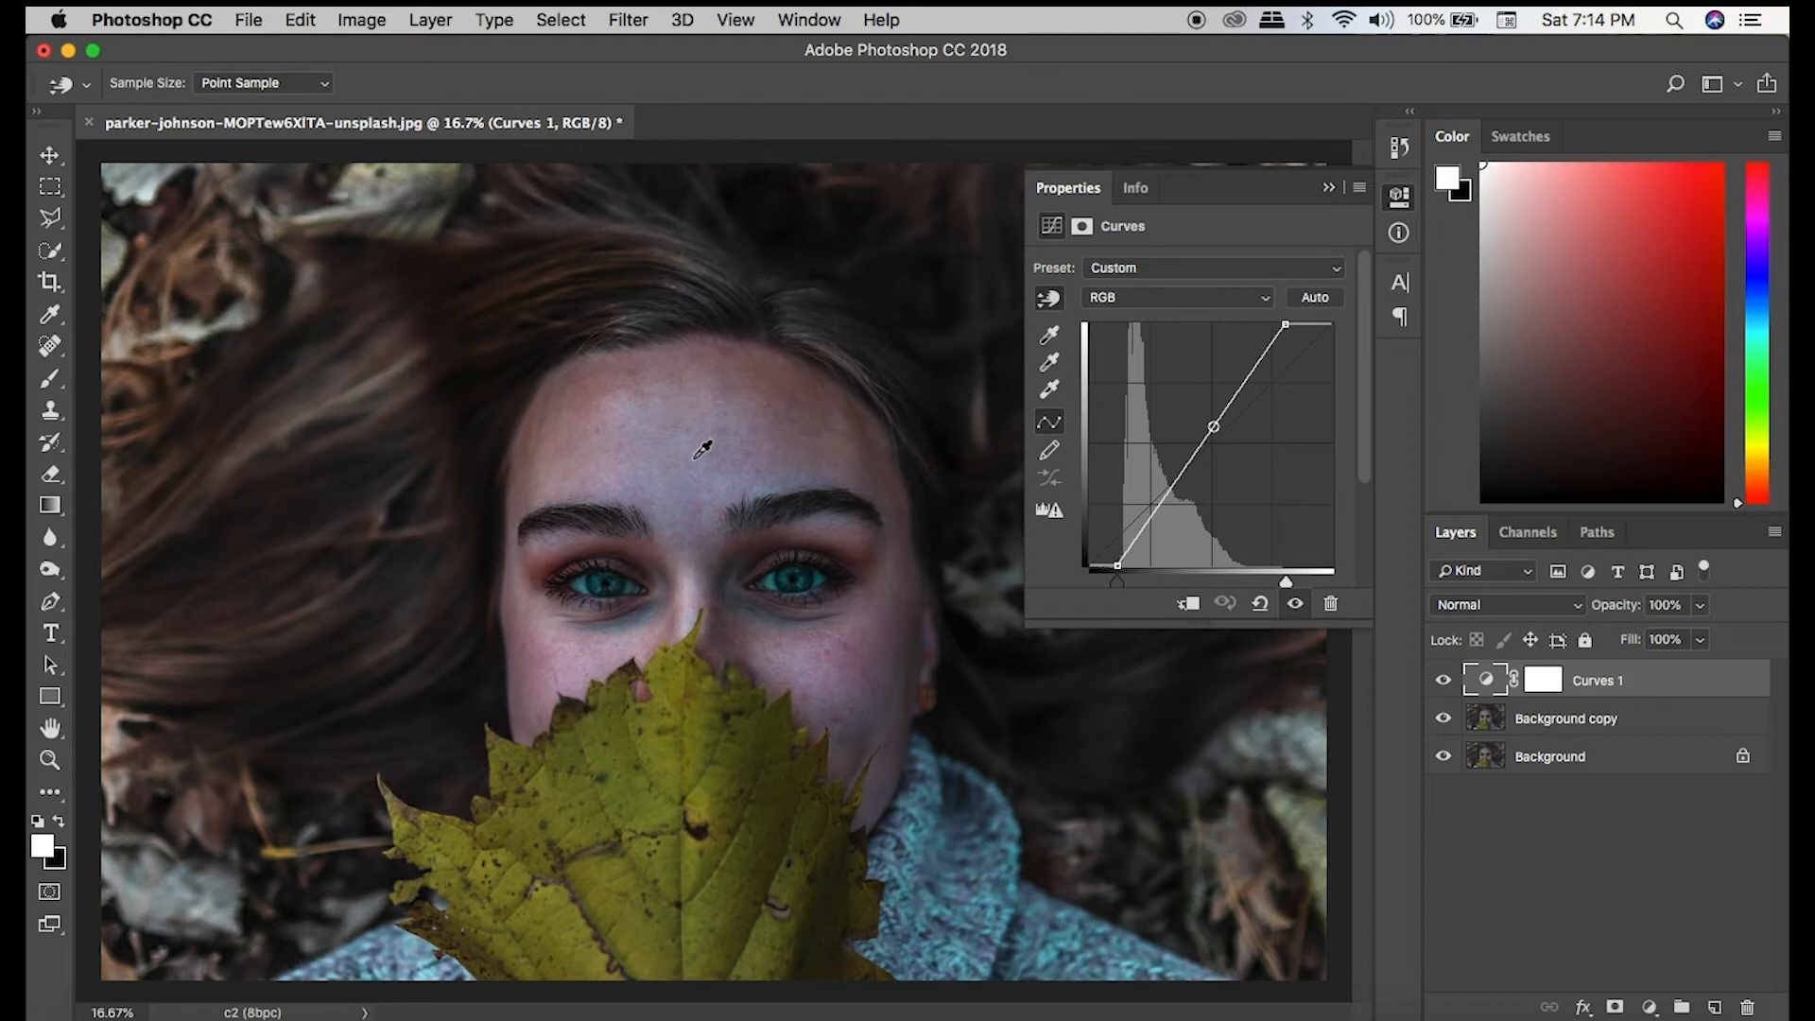
drag(709, 454, 712, 413)
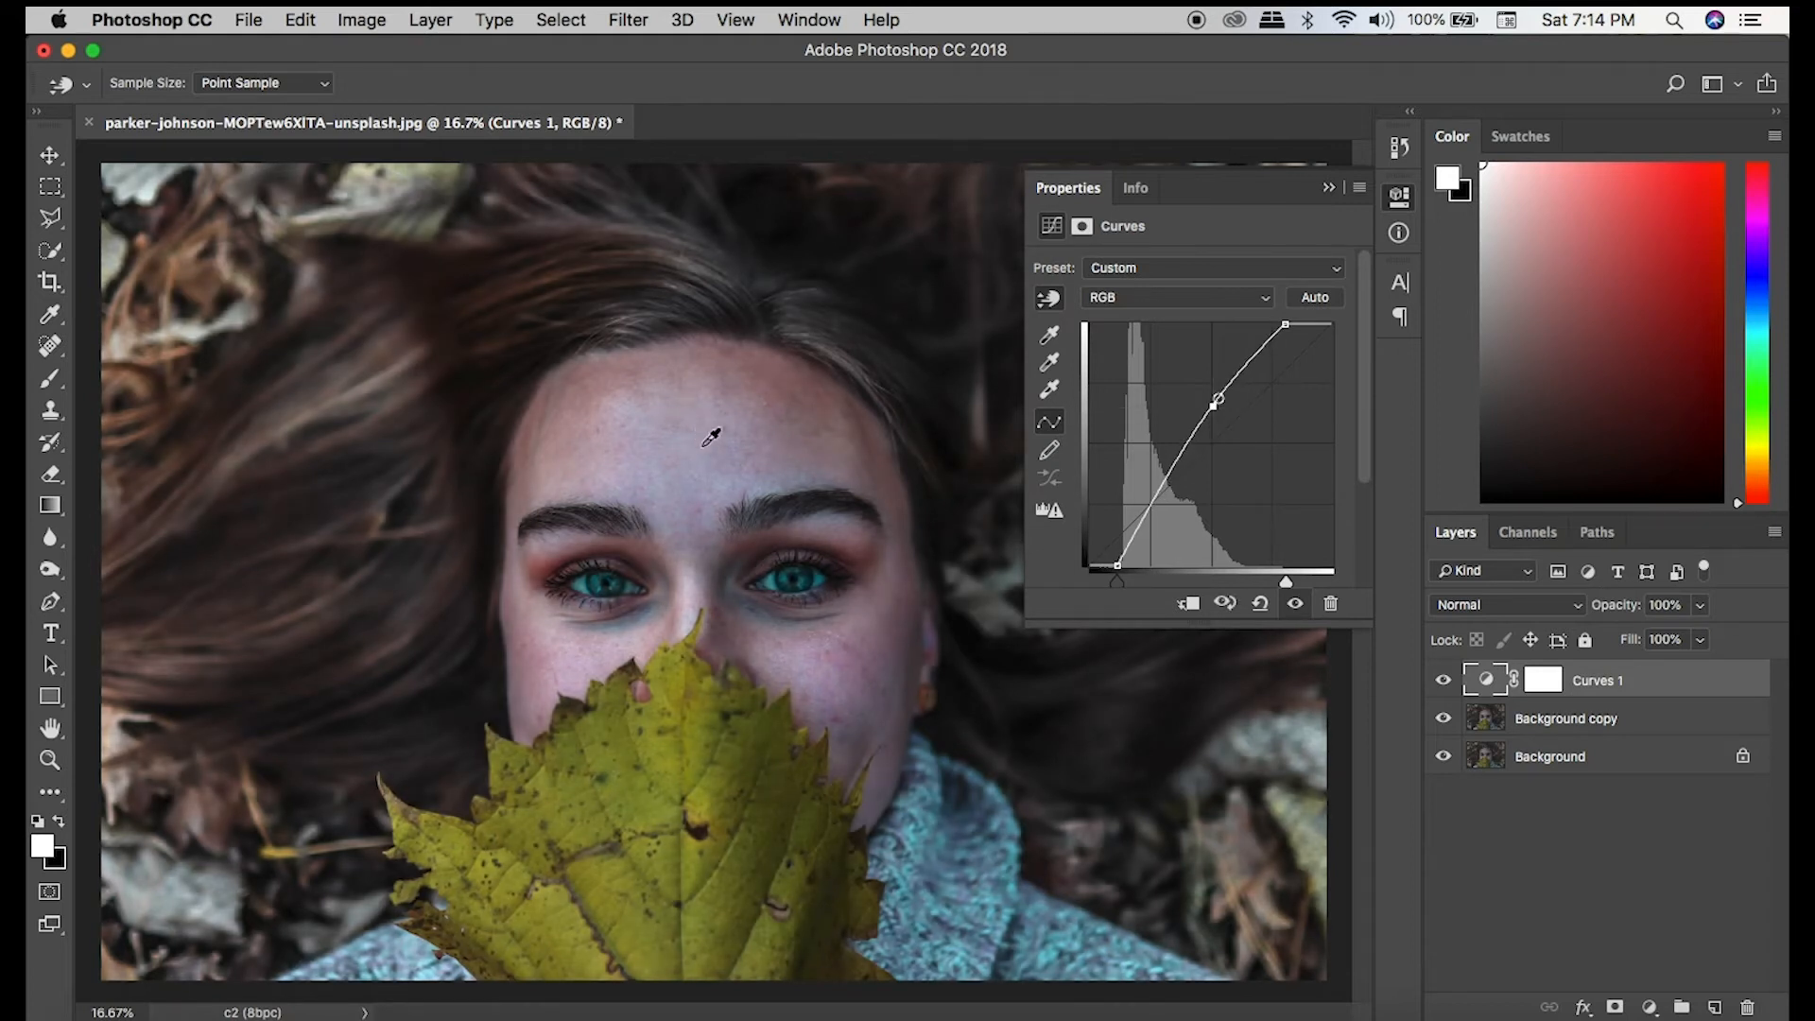
drag(928, 636, 921, 667)
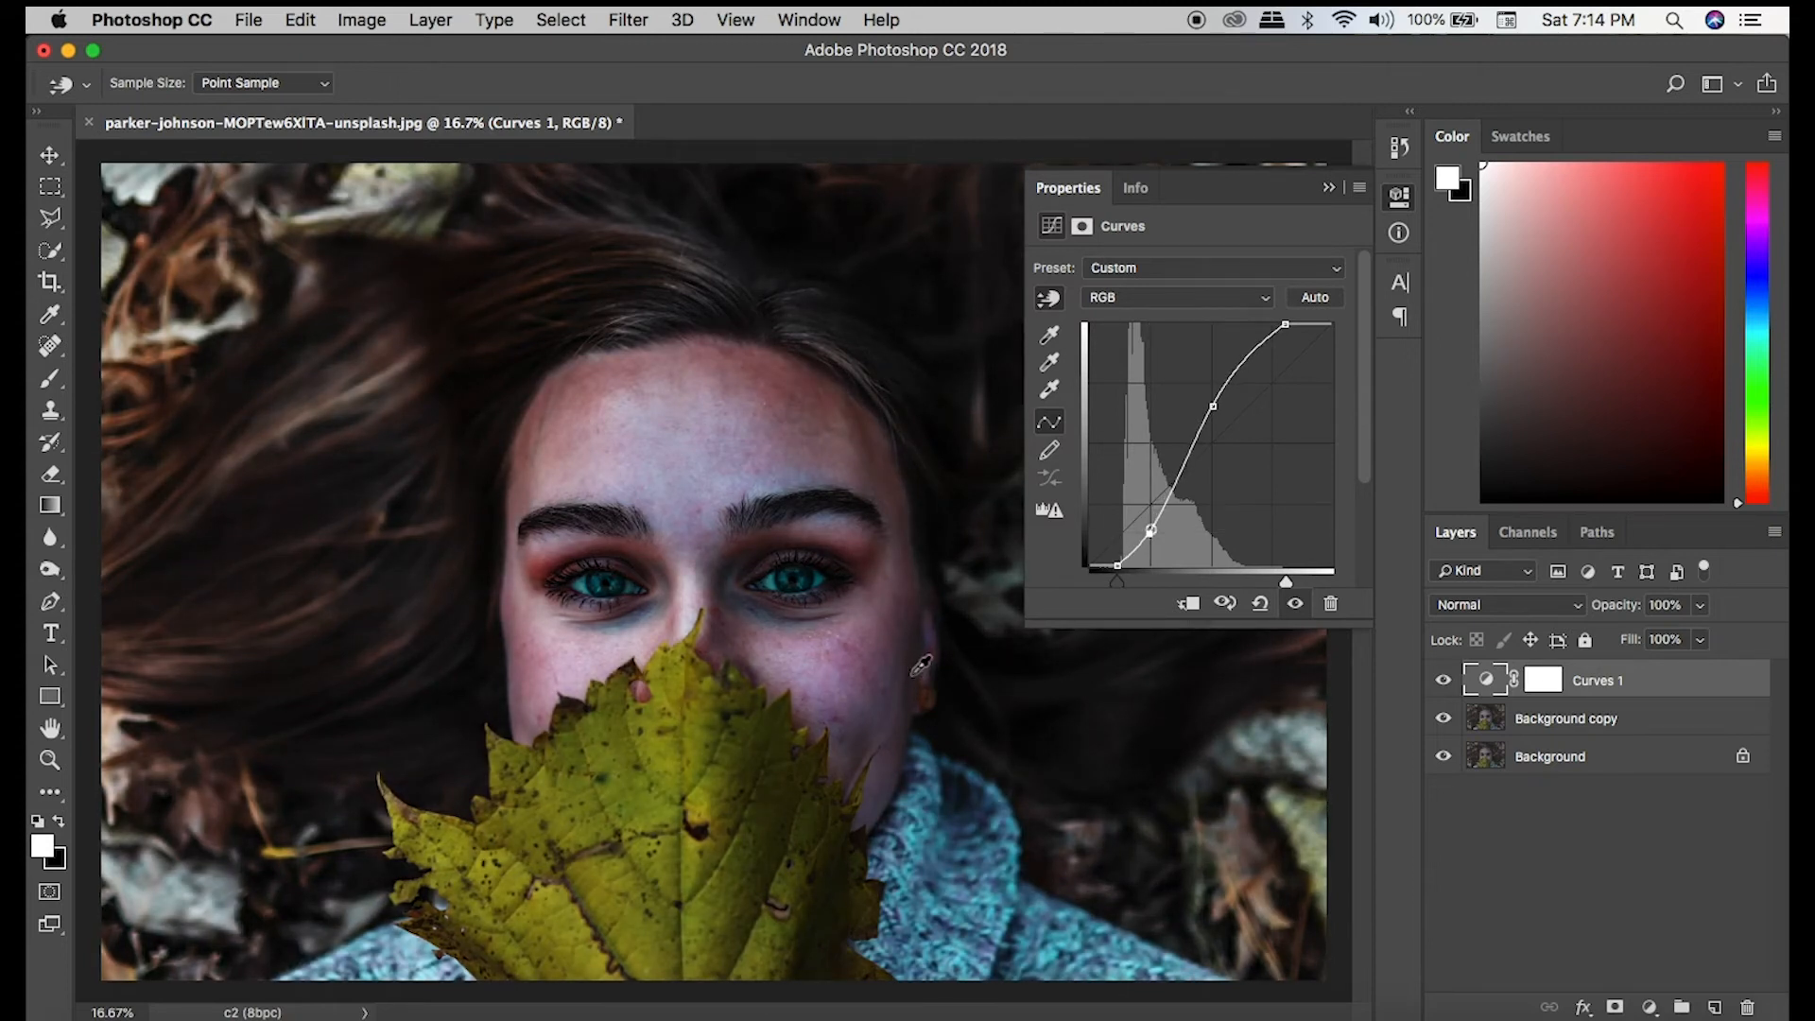
click(1329, 189)
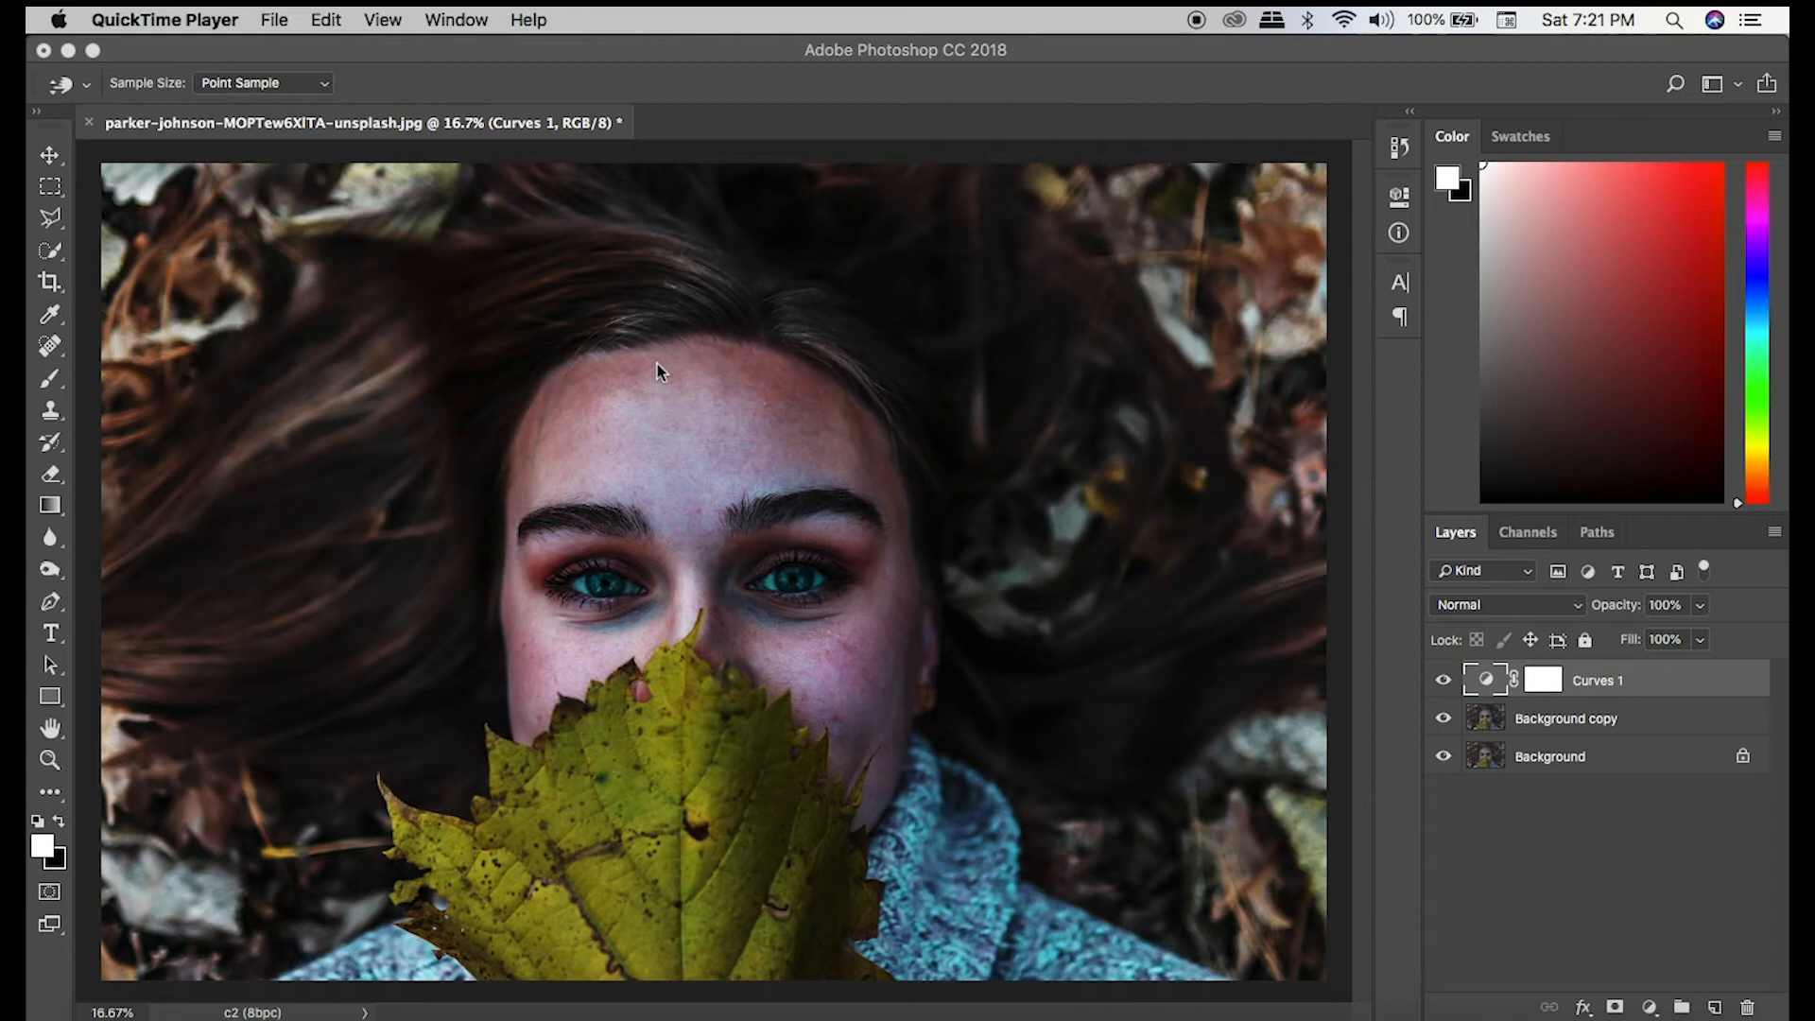
click(1442, 680)
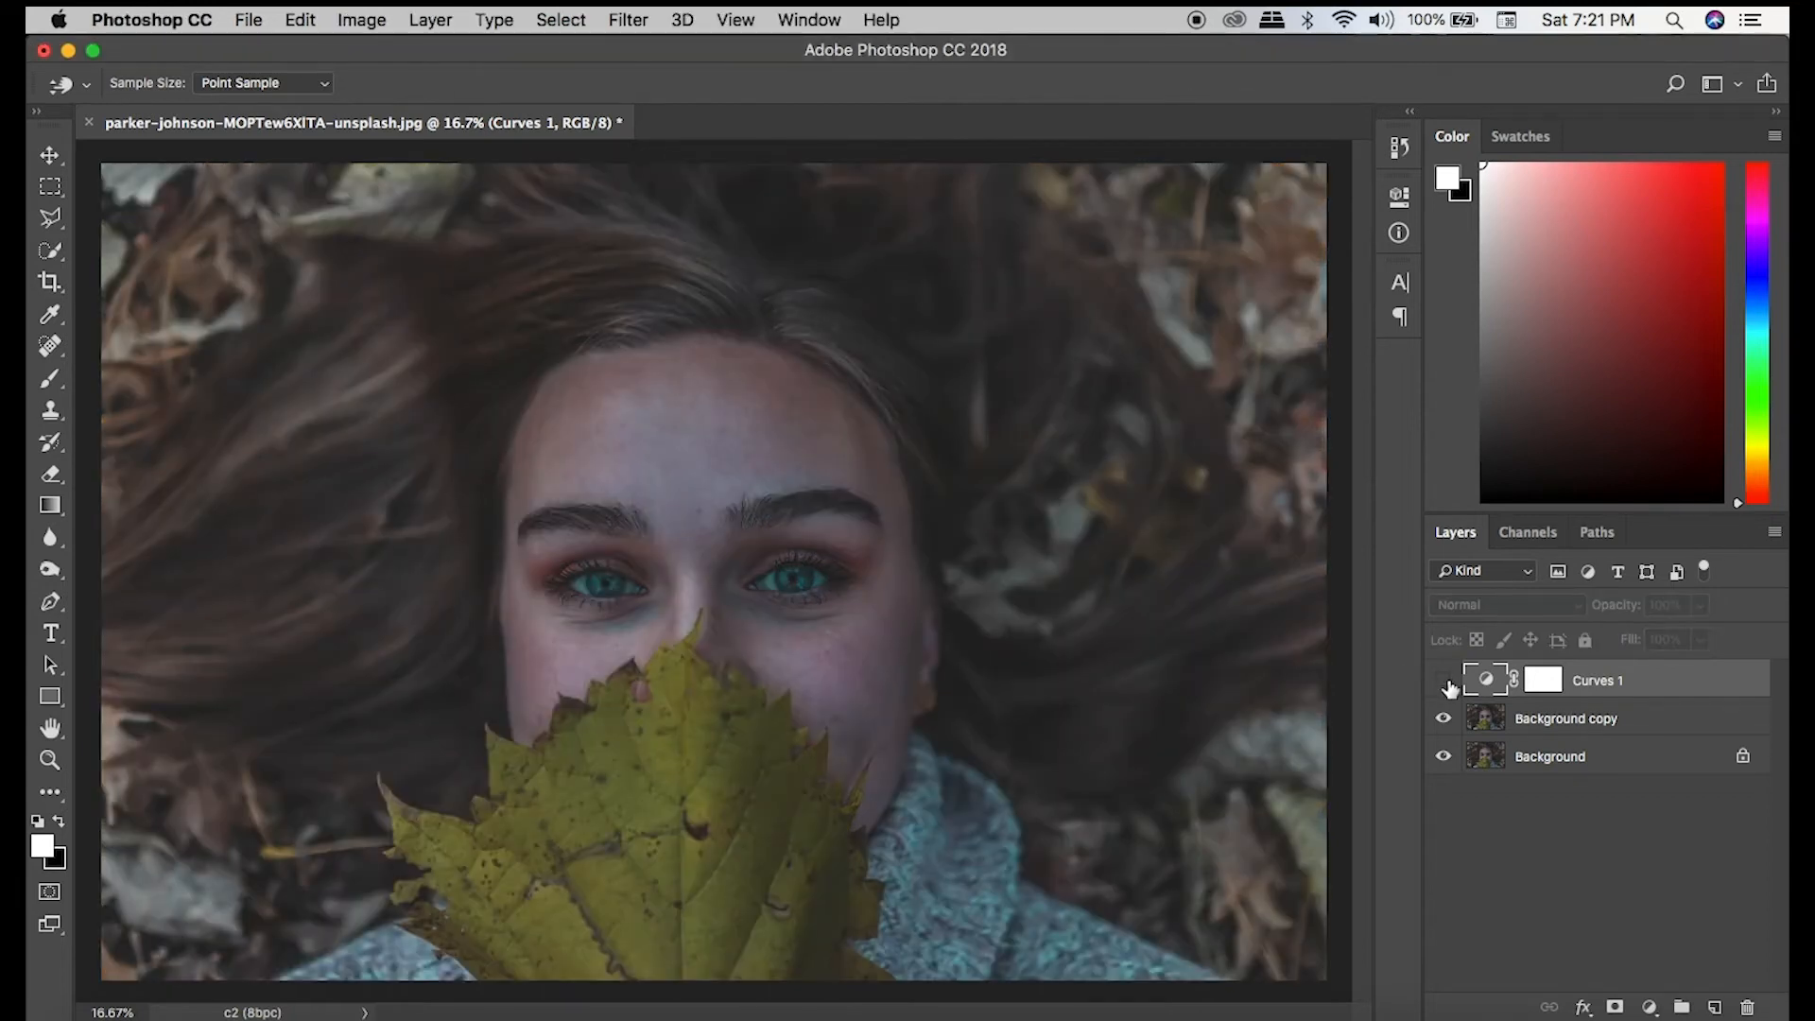
click(1439, 681)
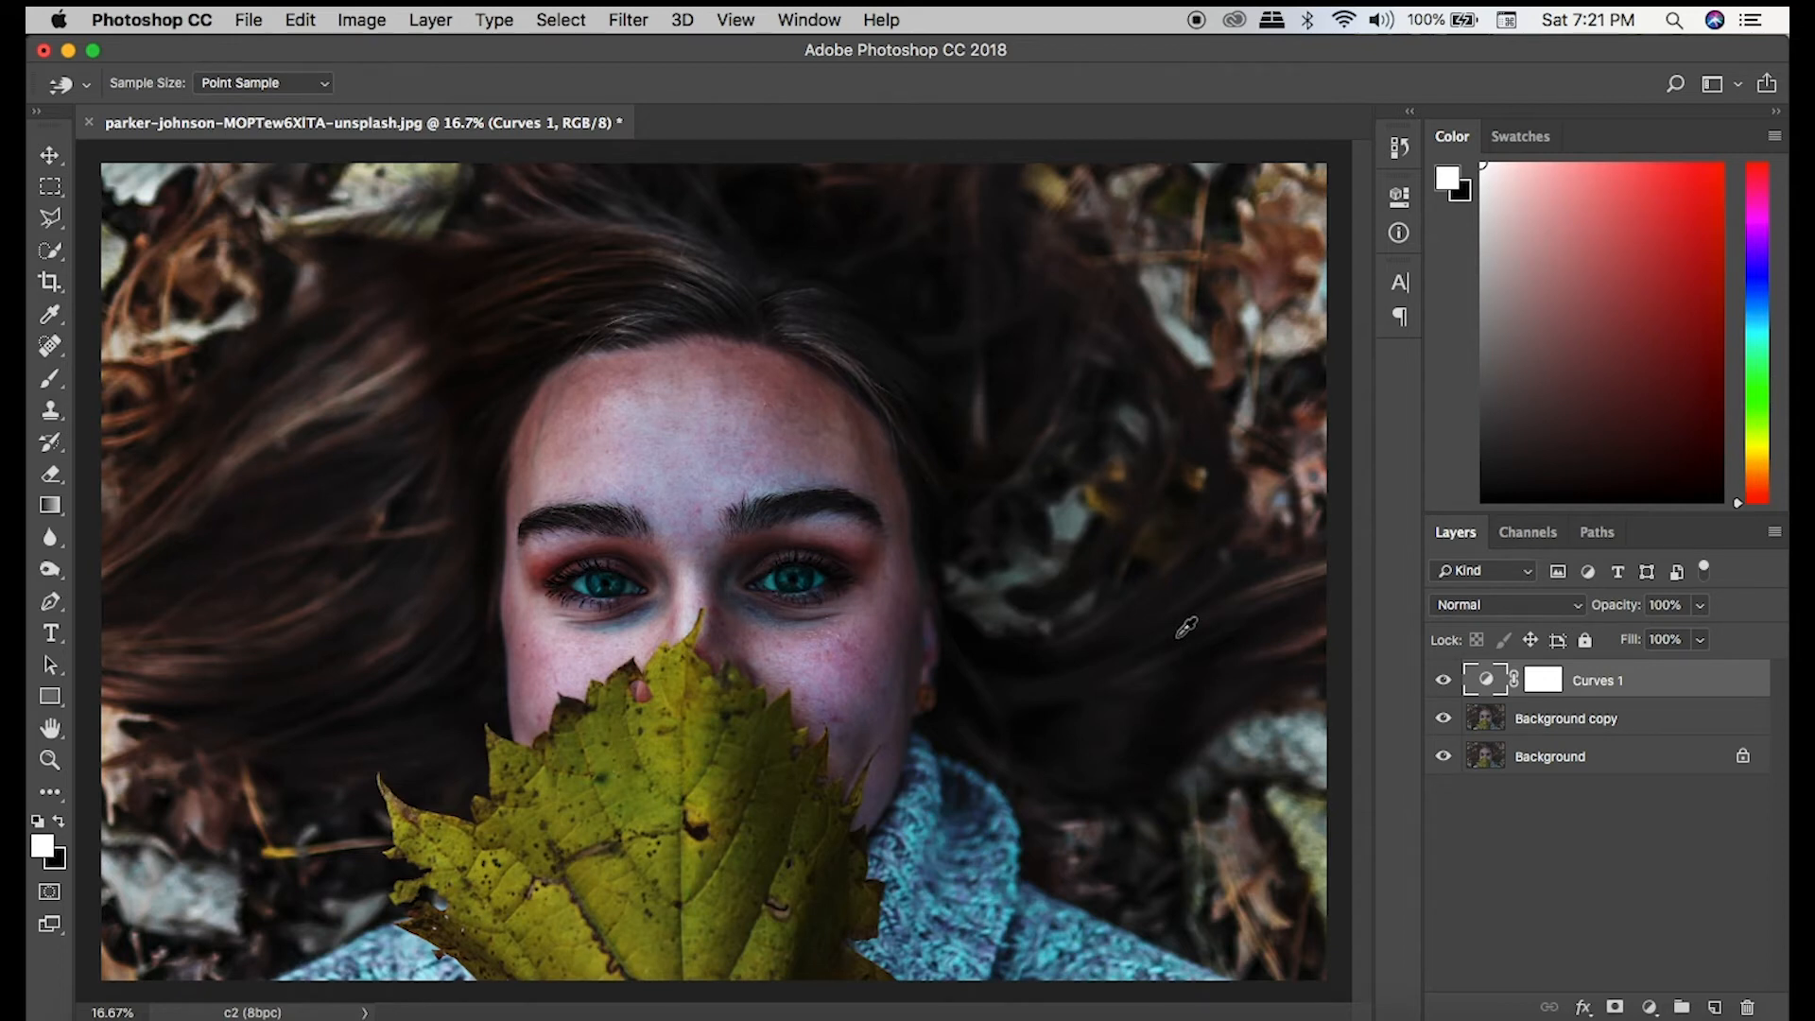
Duplicate the Curves 1 adjustment layer and set the original layer's blend mode to Luminosity.
key(b)
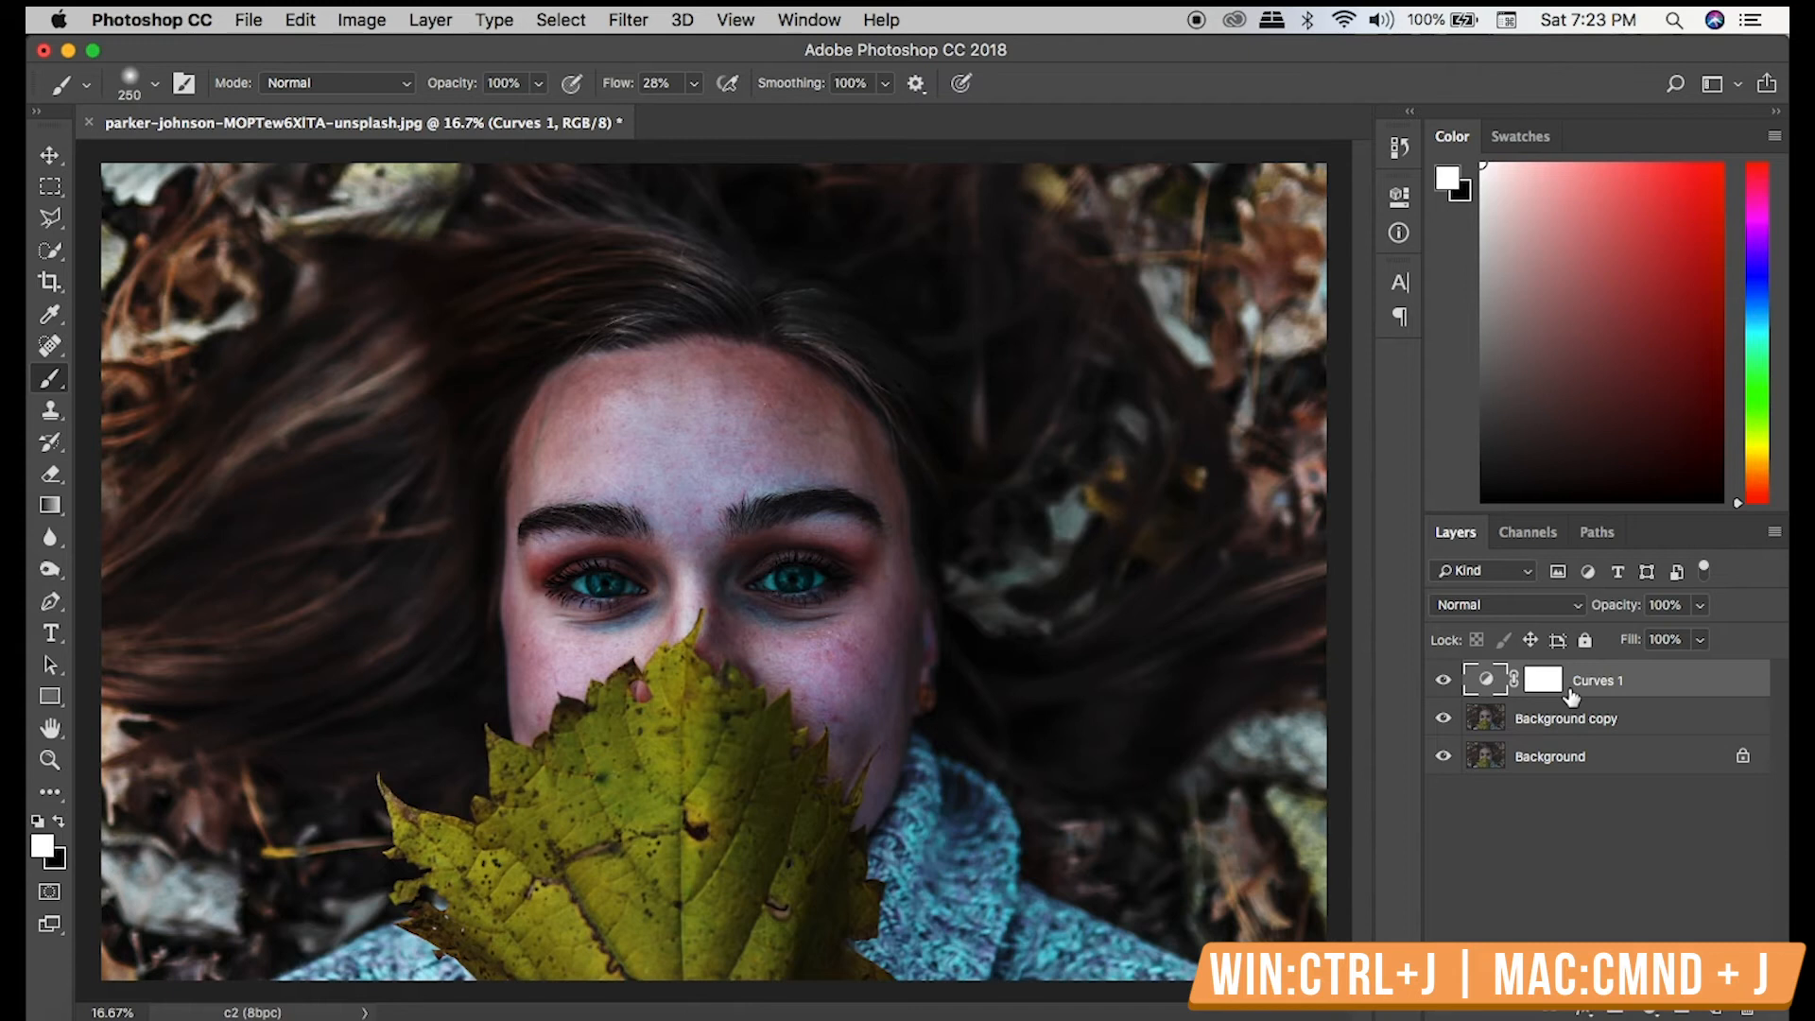
key(super+j)
click(1590, 724)
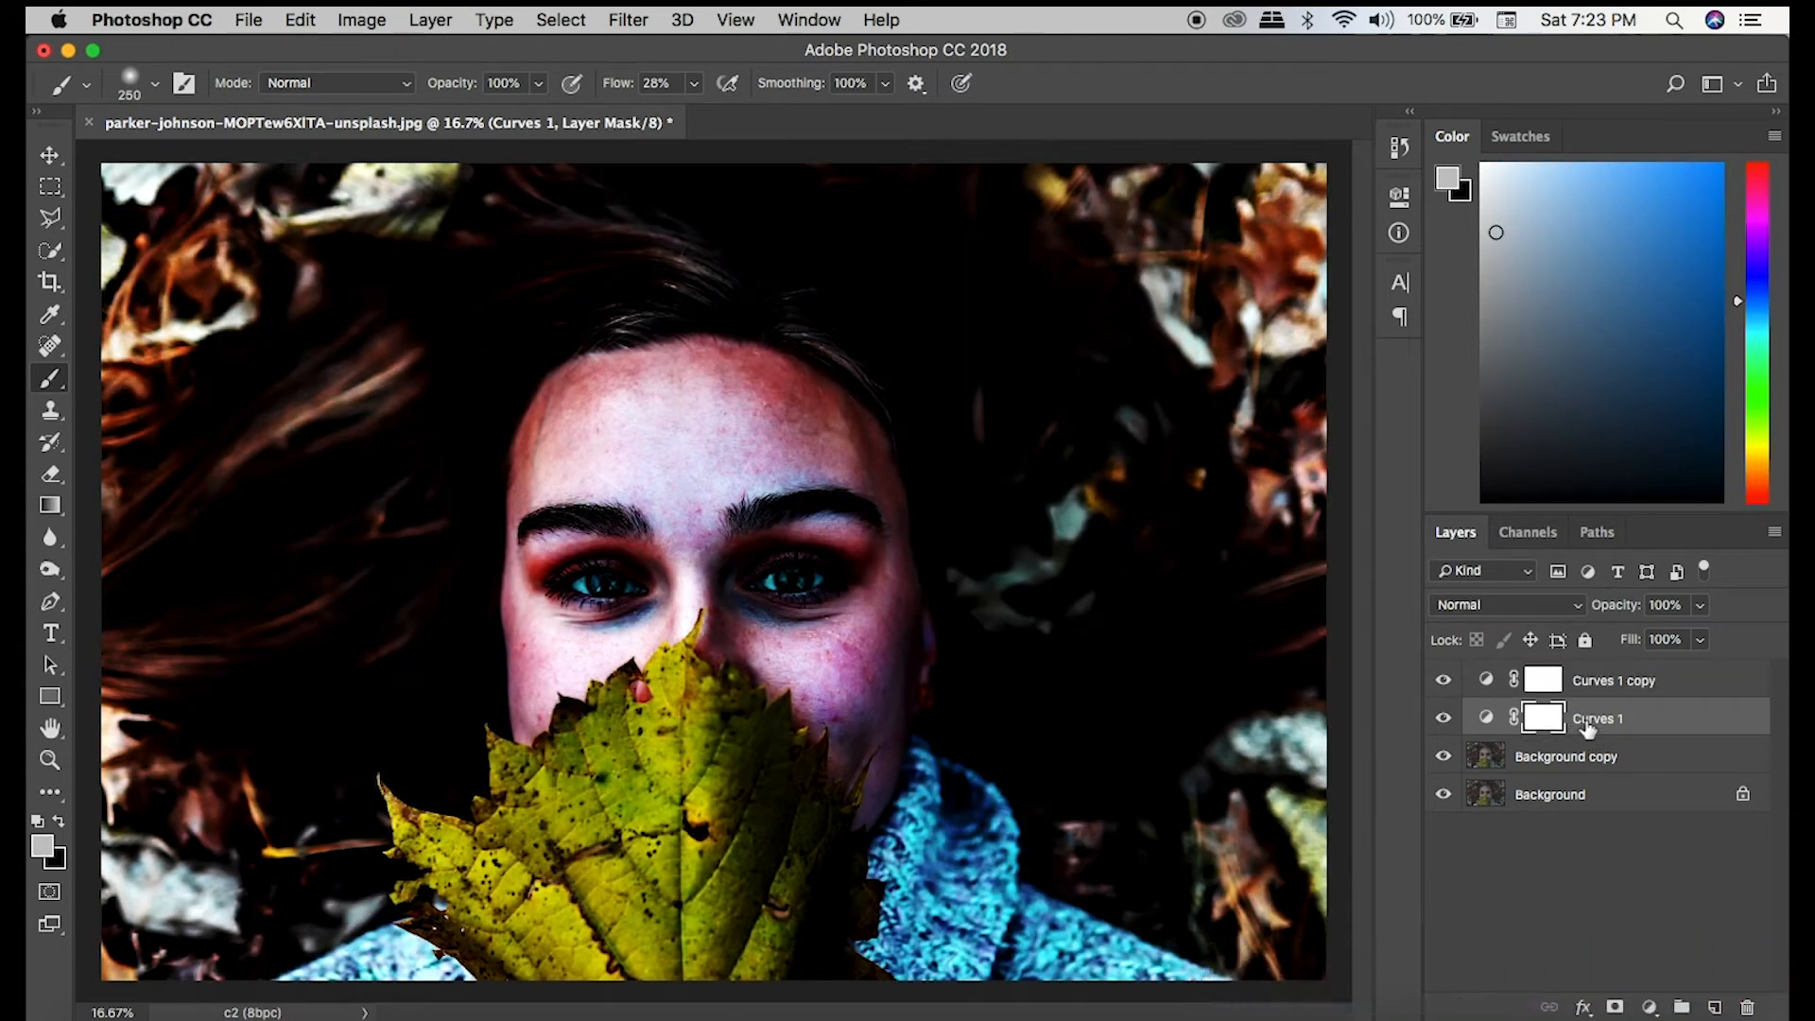
click(1550, 606)
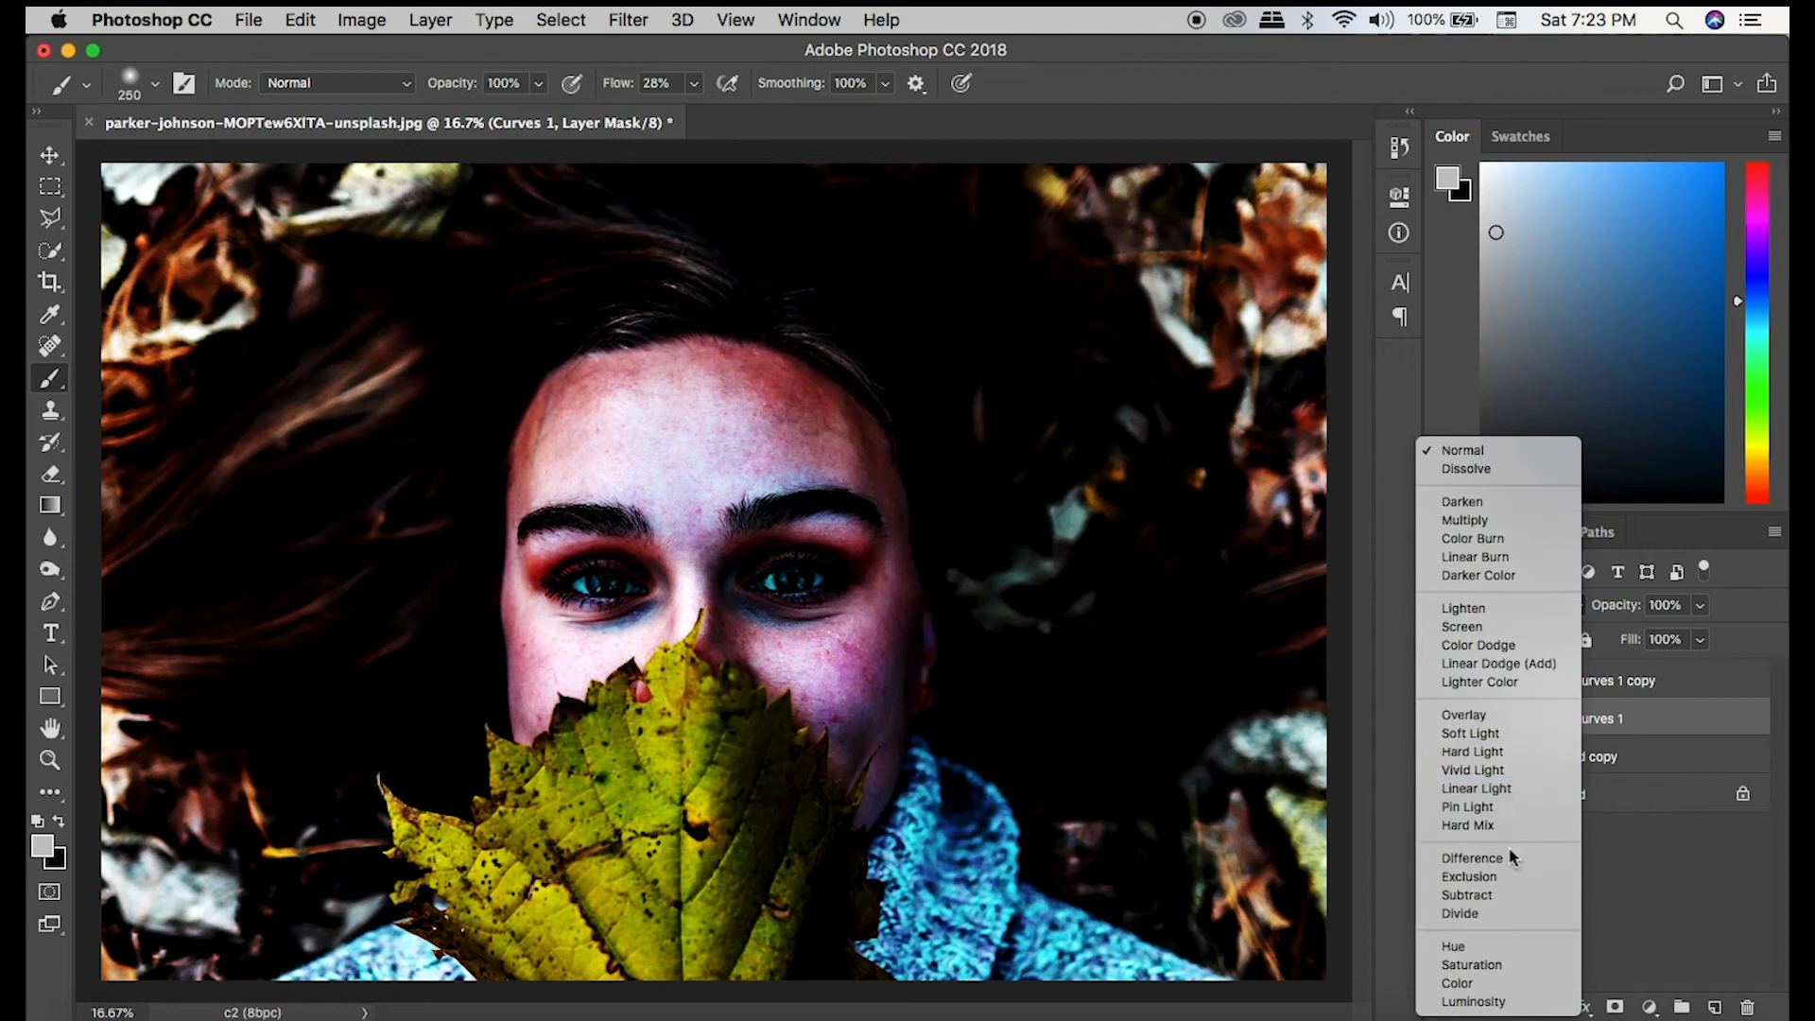
click(1474, 997)
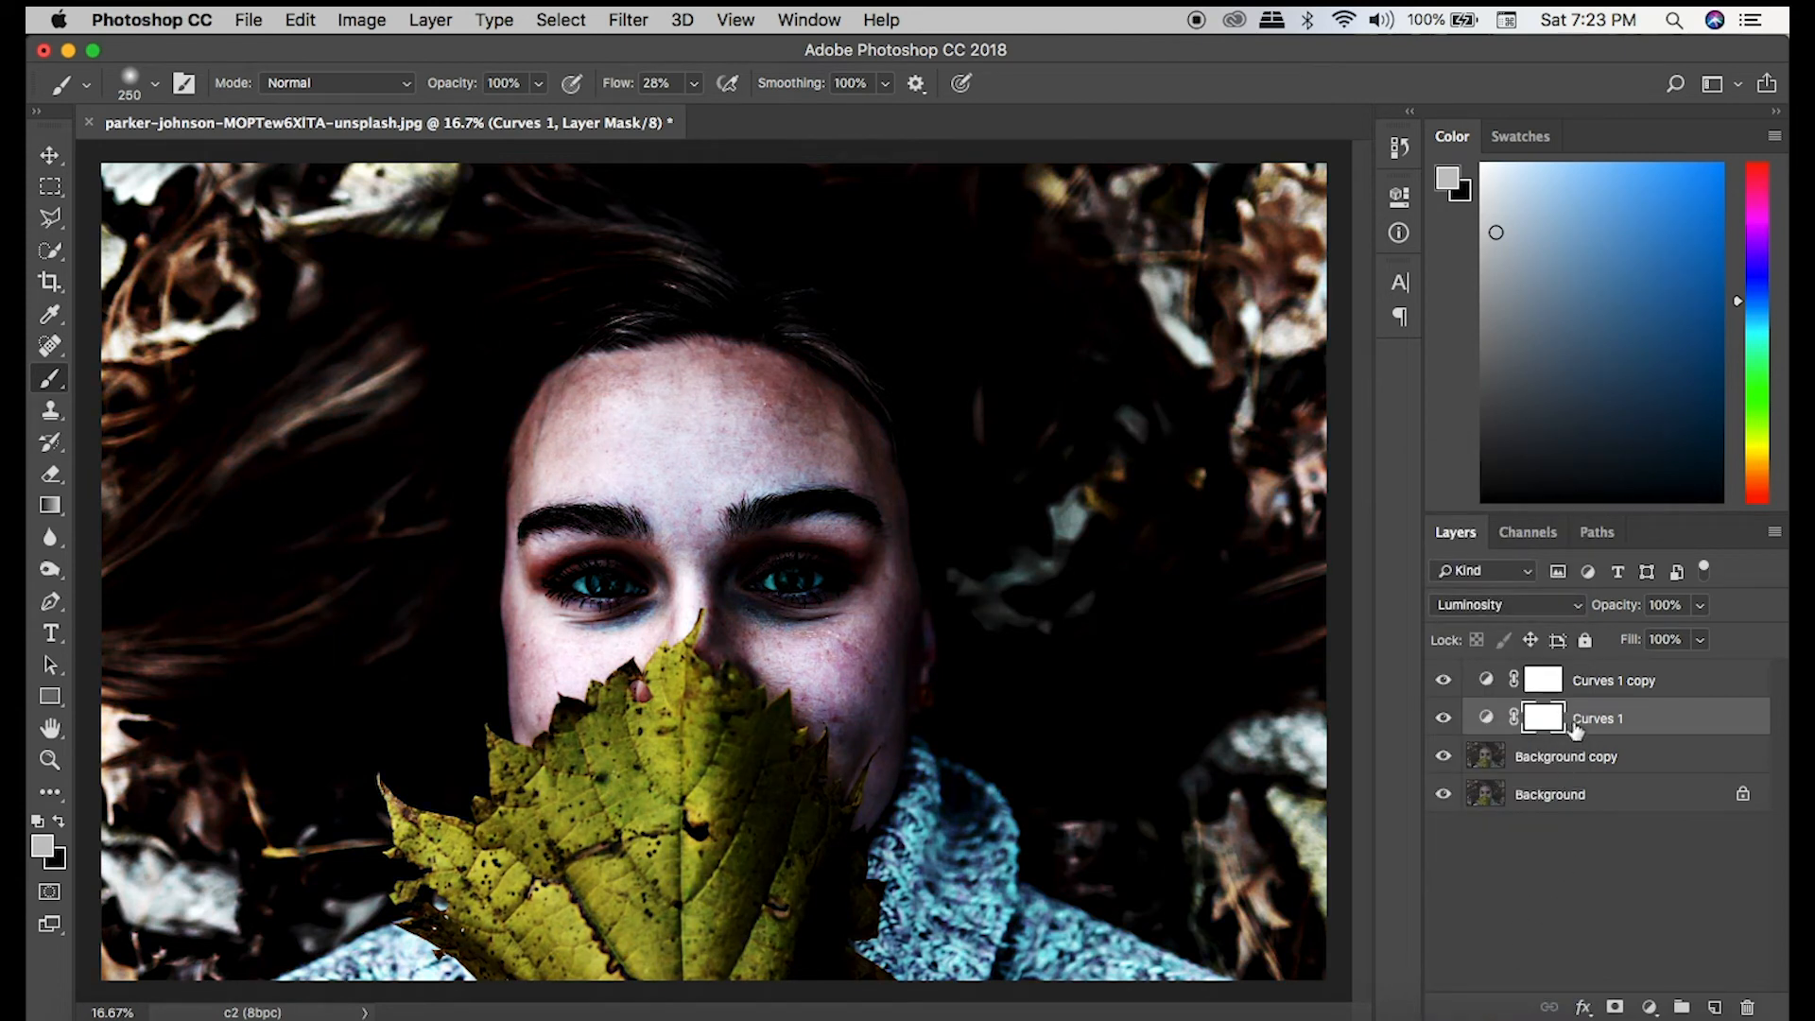
Set the blend mode of the Curves 1 copy layer to Color.
click(1600, 688)
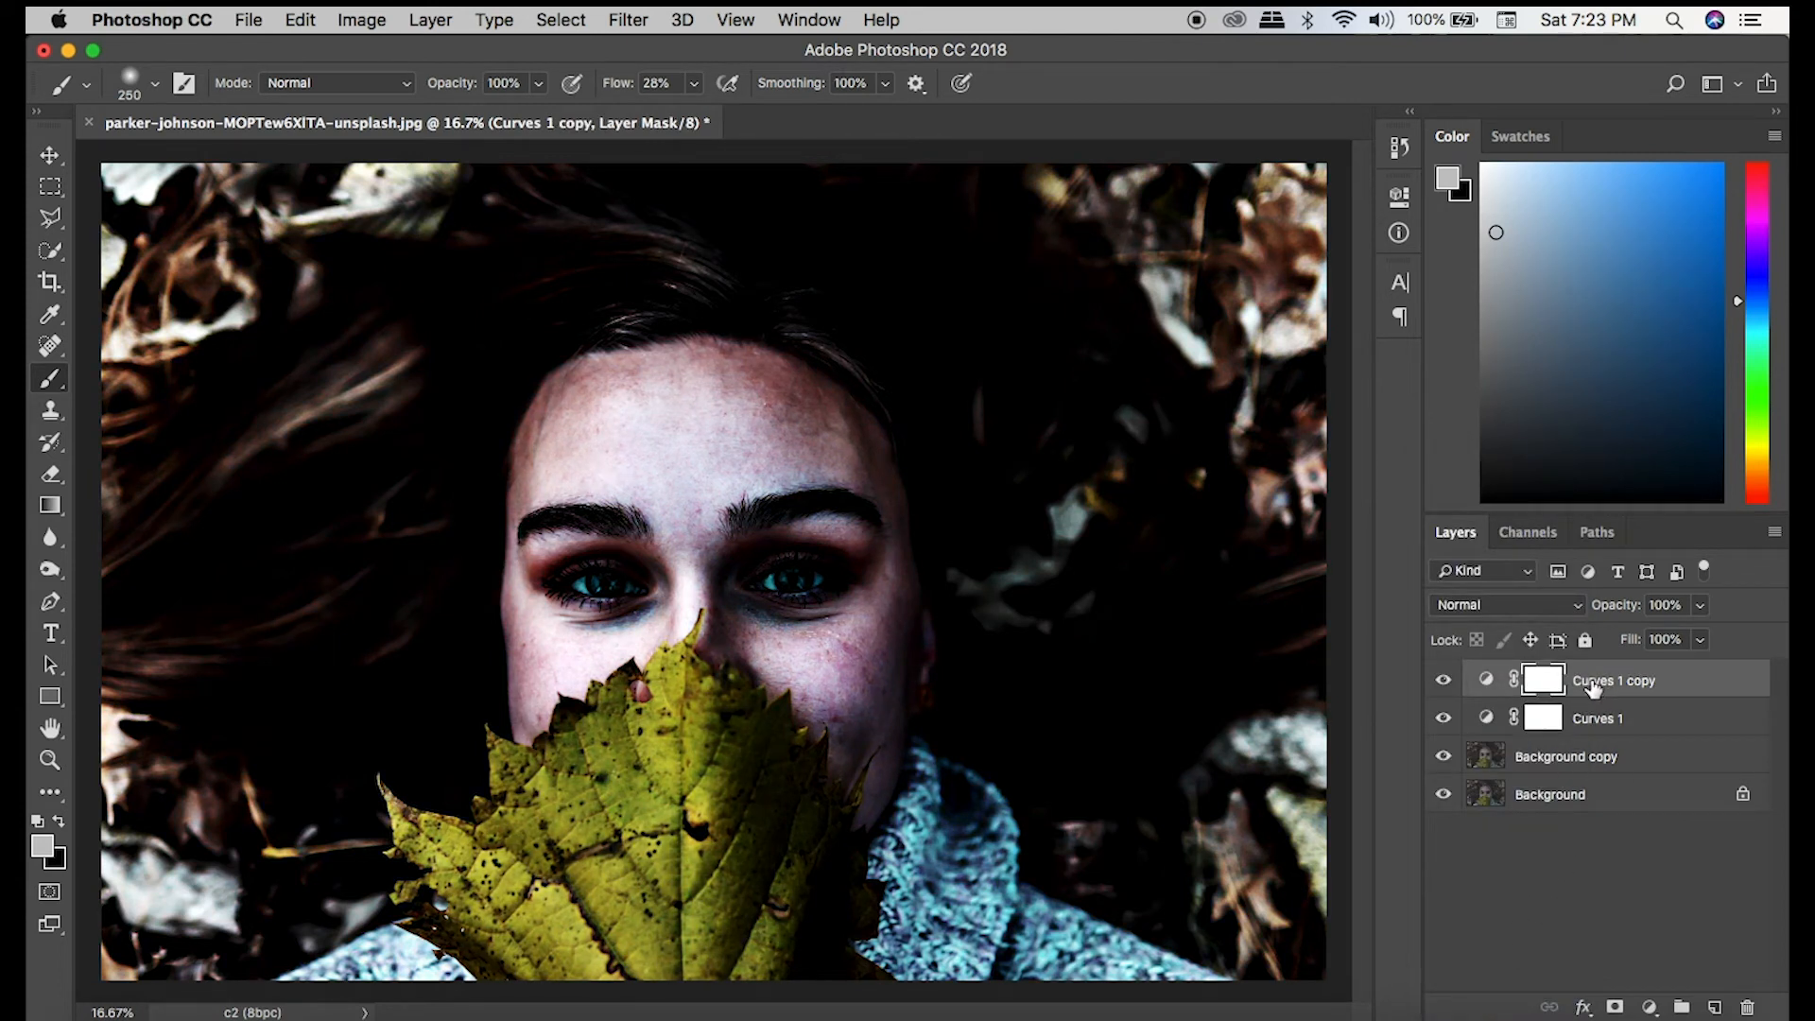
click(1558, 609)
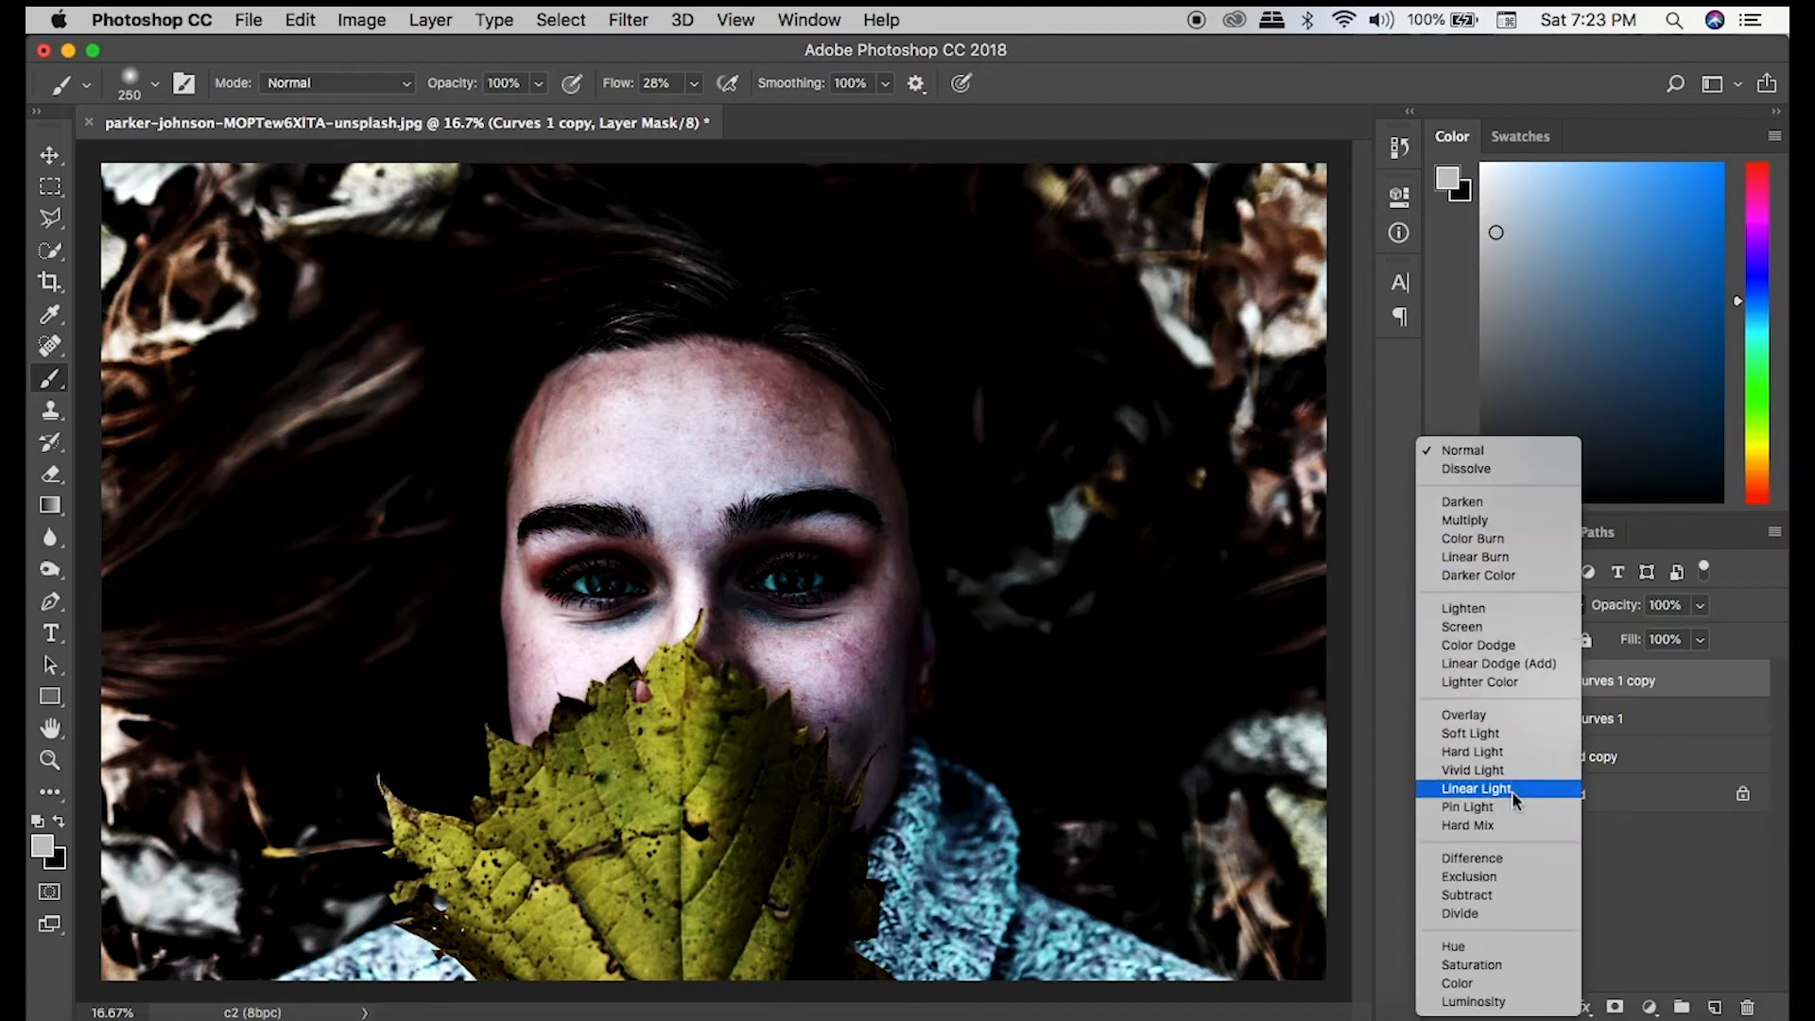
click(1482, 993)
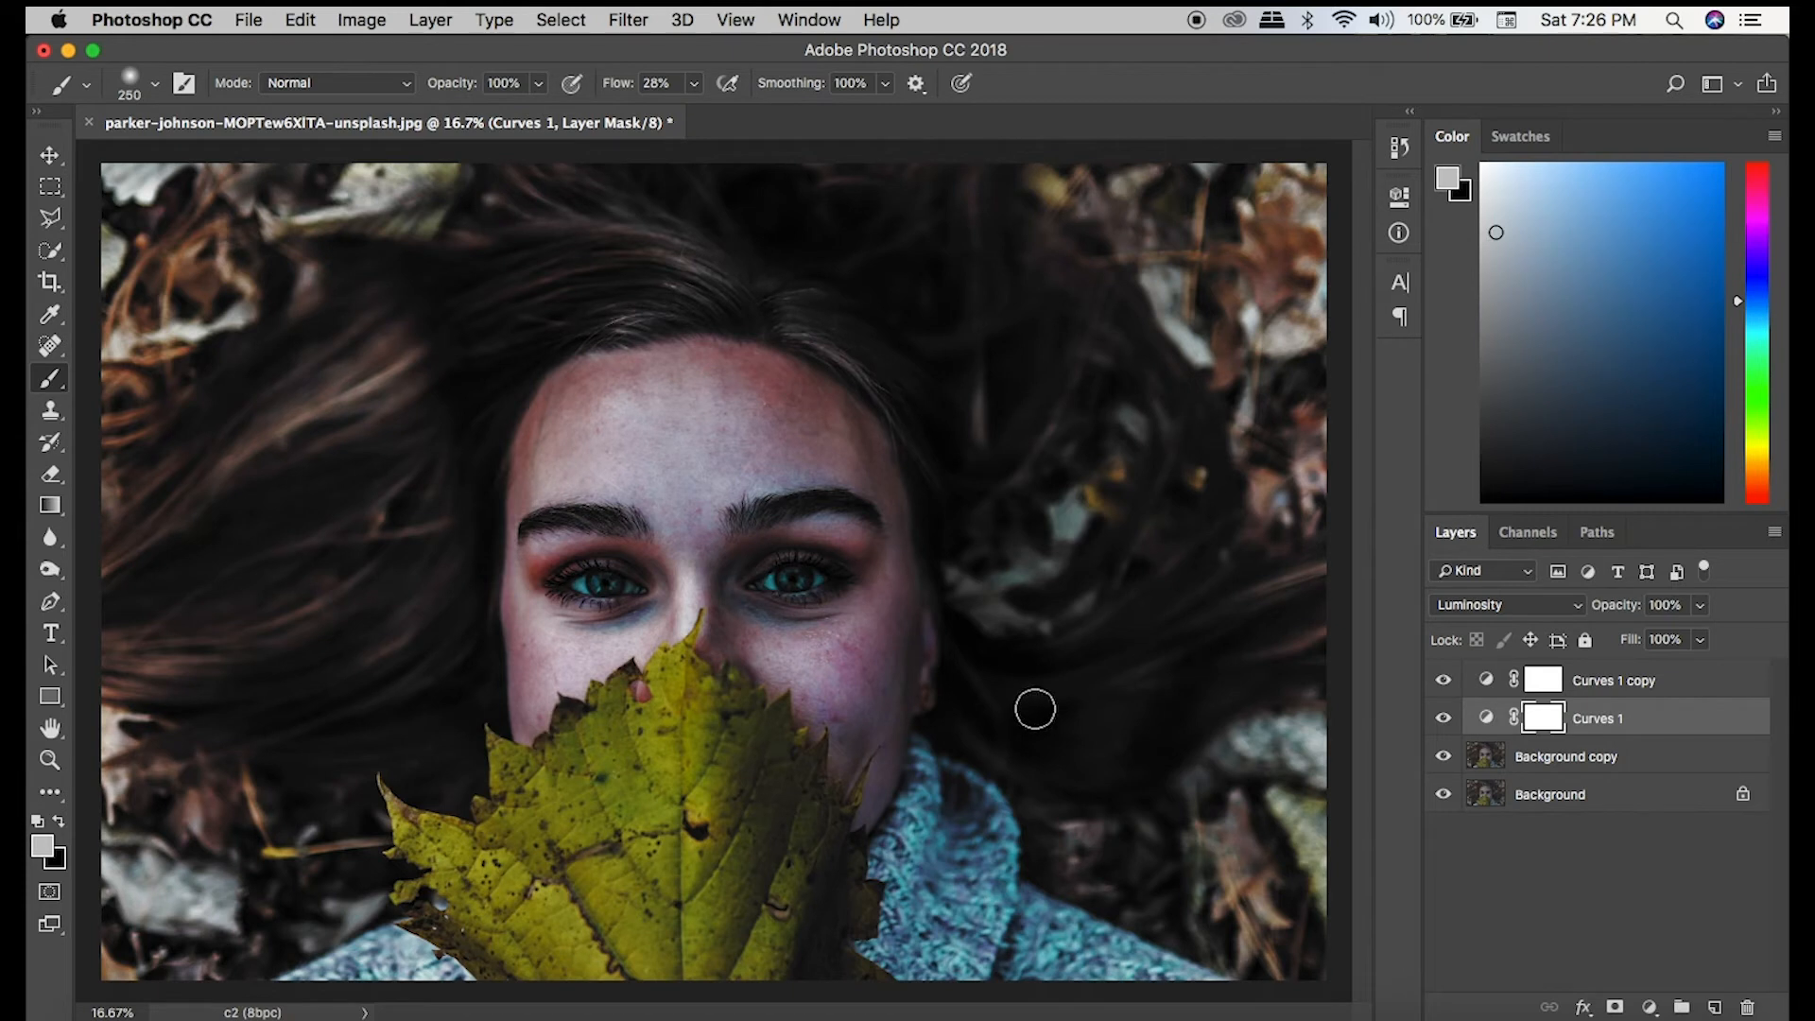
Rename the Luminosity curves layer as L and the Color curves layer as C.
double_click(1604, 722)
text(L)
key(Return)
double_click(1593, 682)
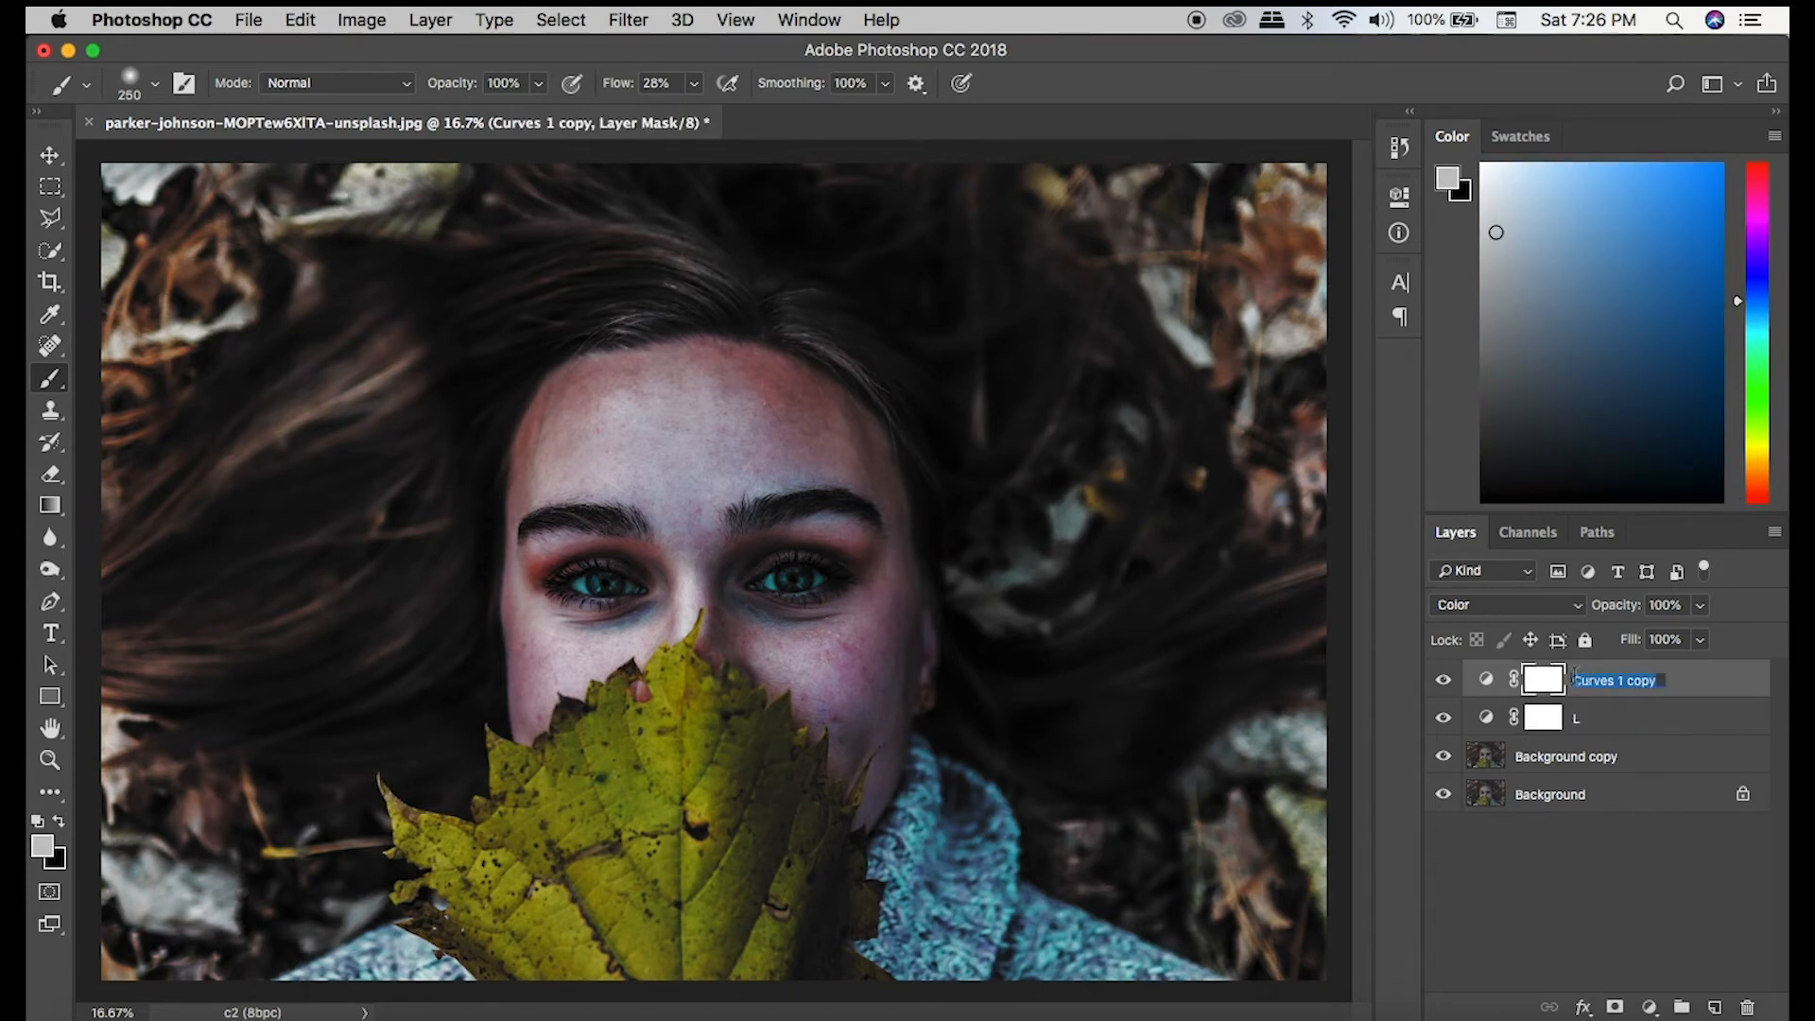
text(C)
click(1603, 719)
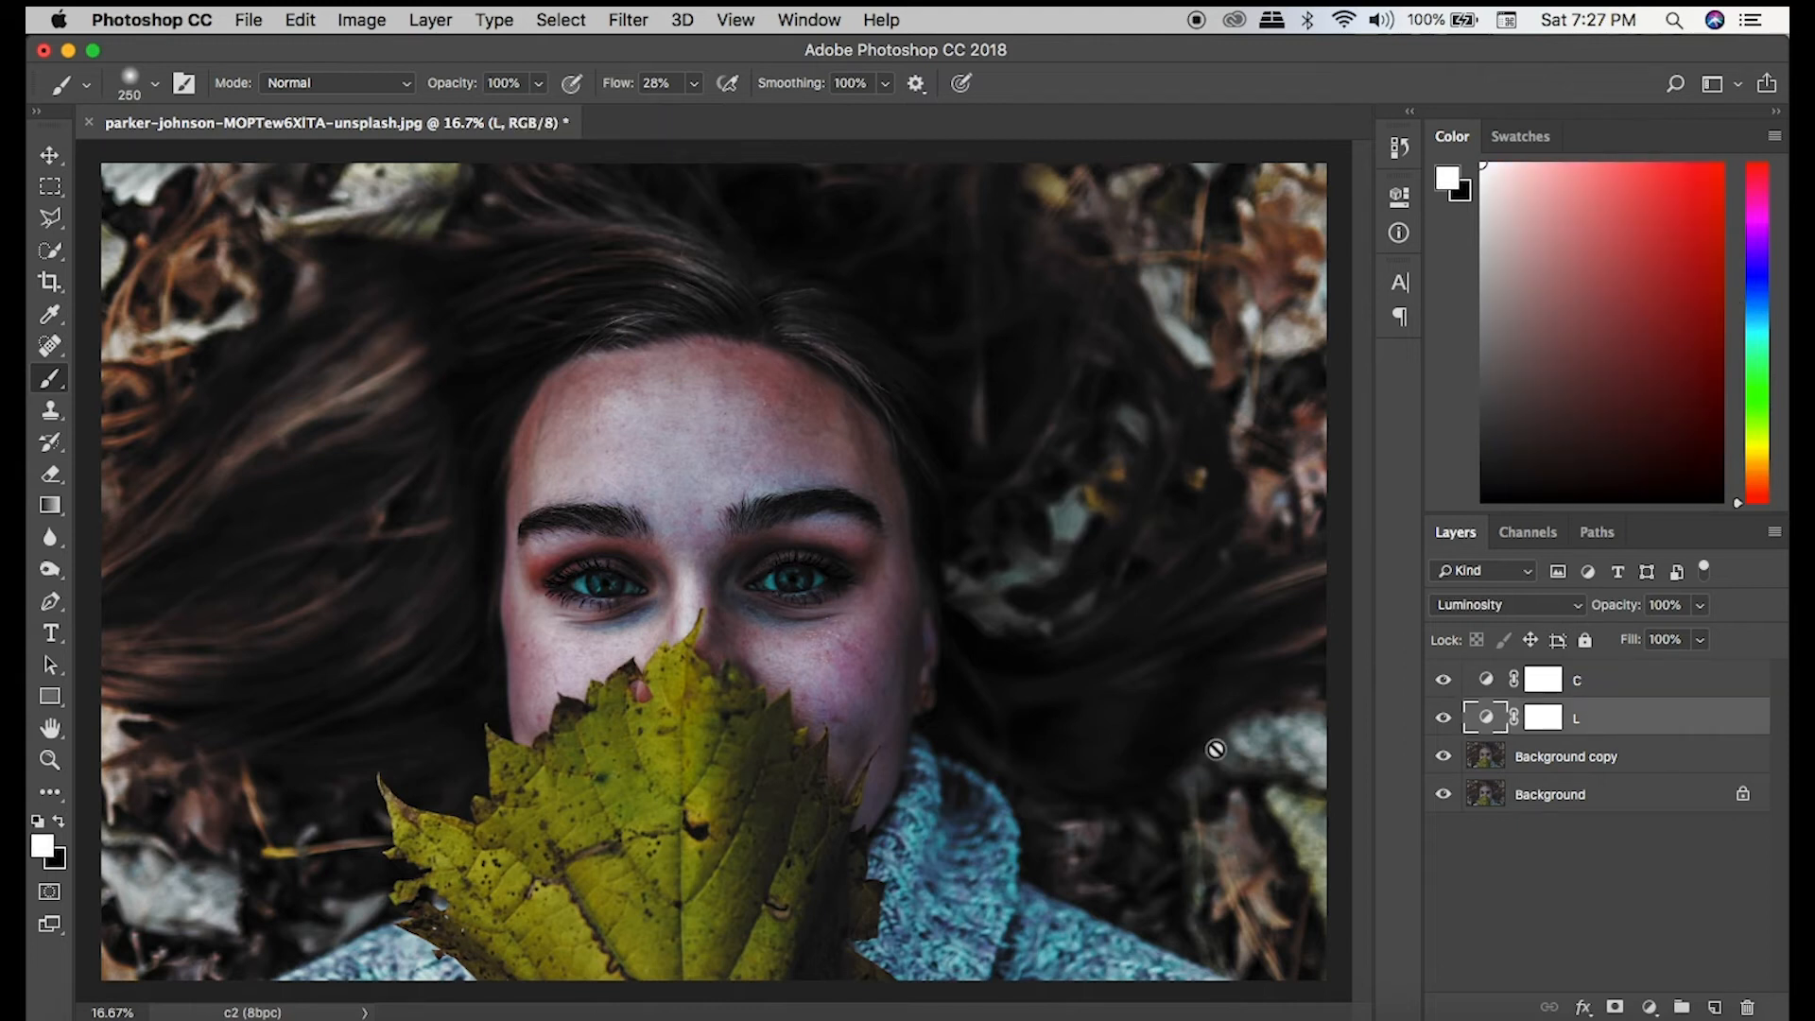
Fine-tune the brighter midtone point on the L layer's curve.
double_click(1486, 719)
click(1213, 407)
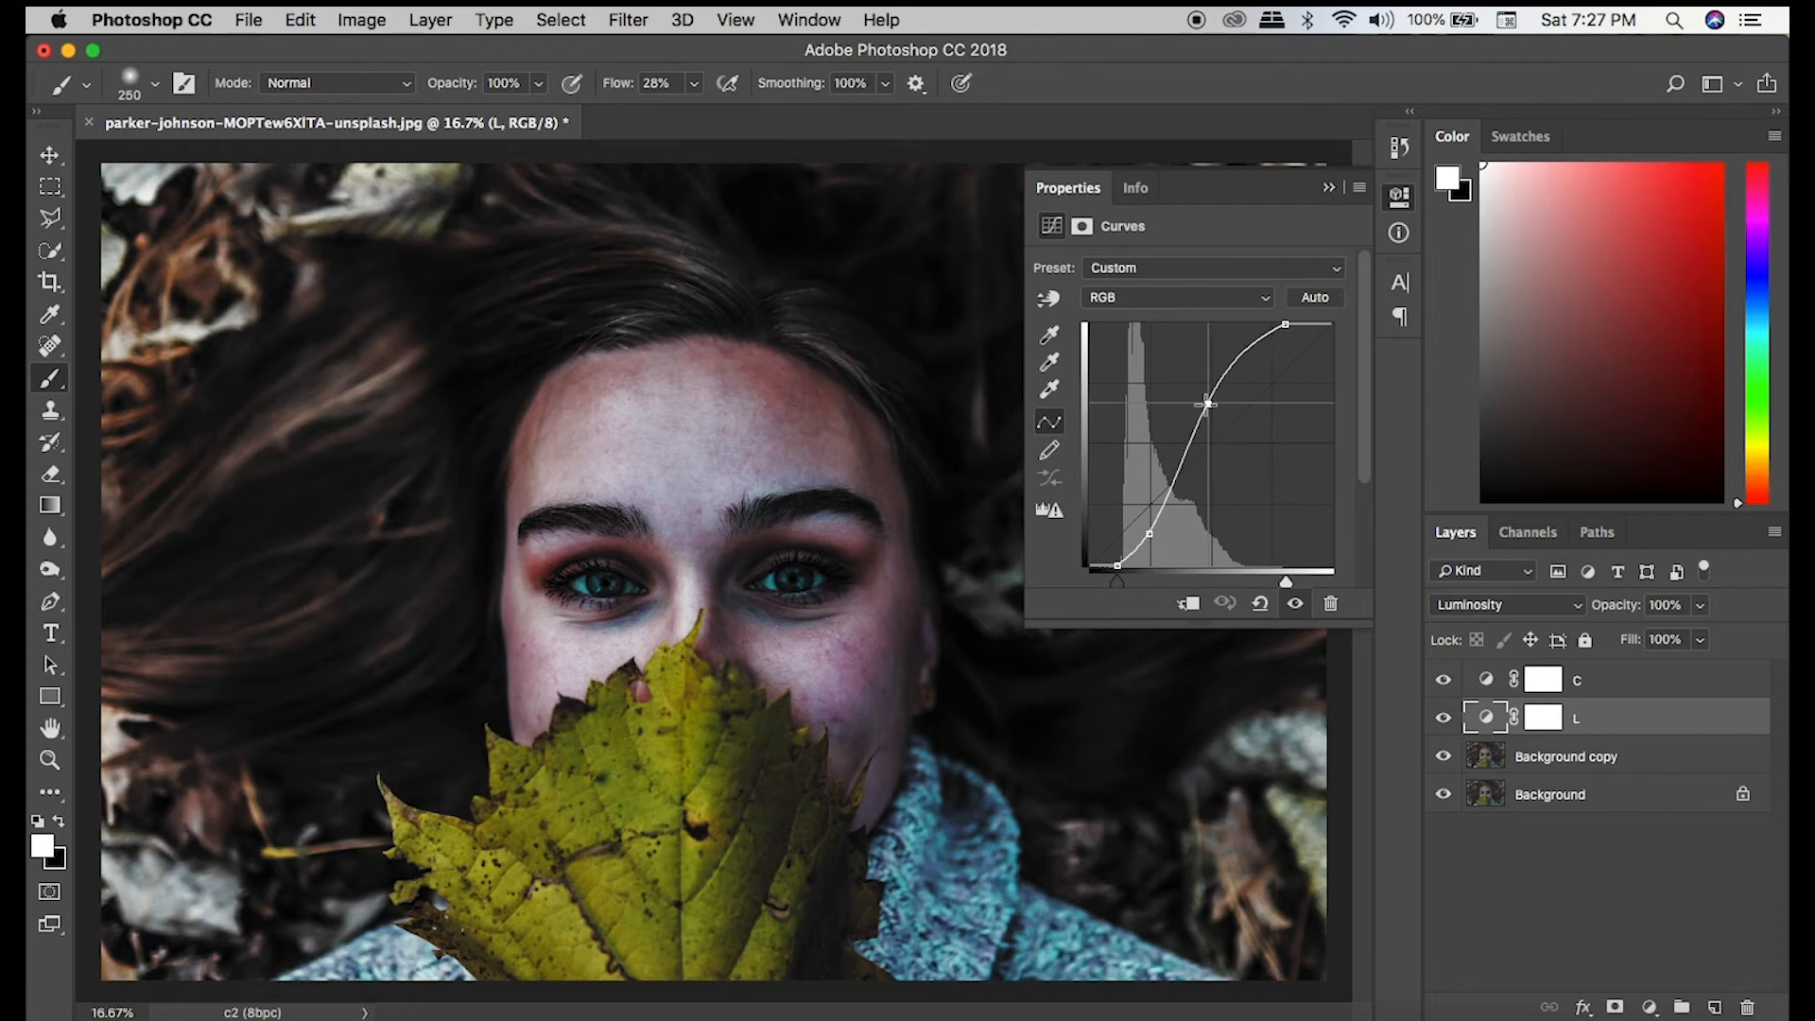
click(1329, 194)
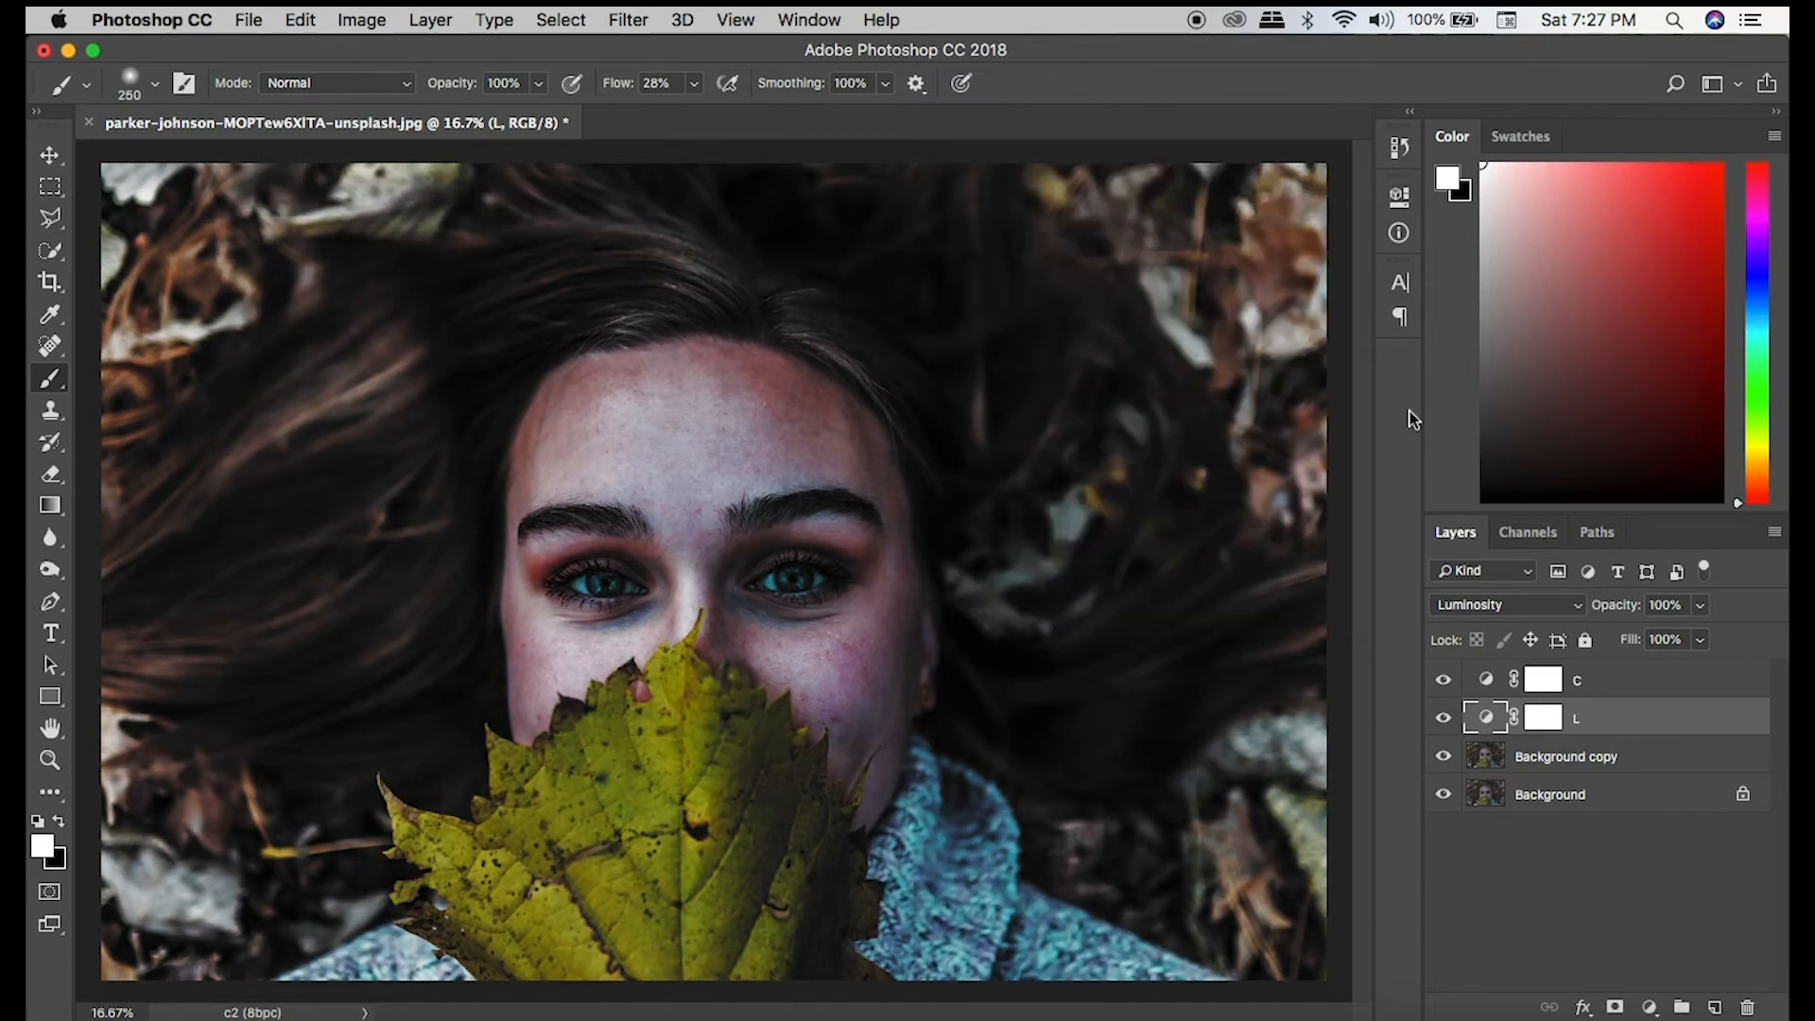
Shift the brighter midtone point on the C layer's curve slightly toward the highlights.
double_click(1486, 681)
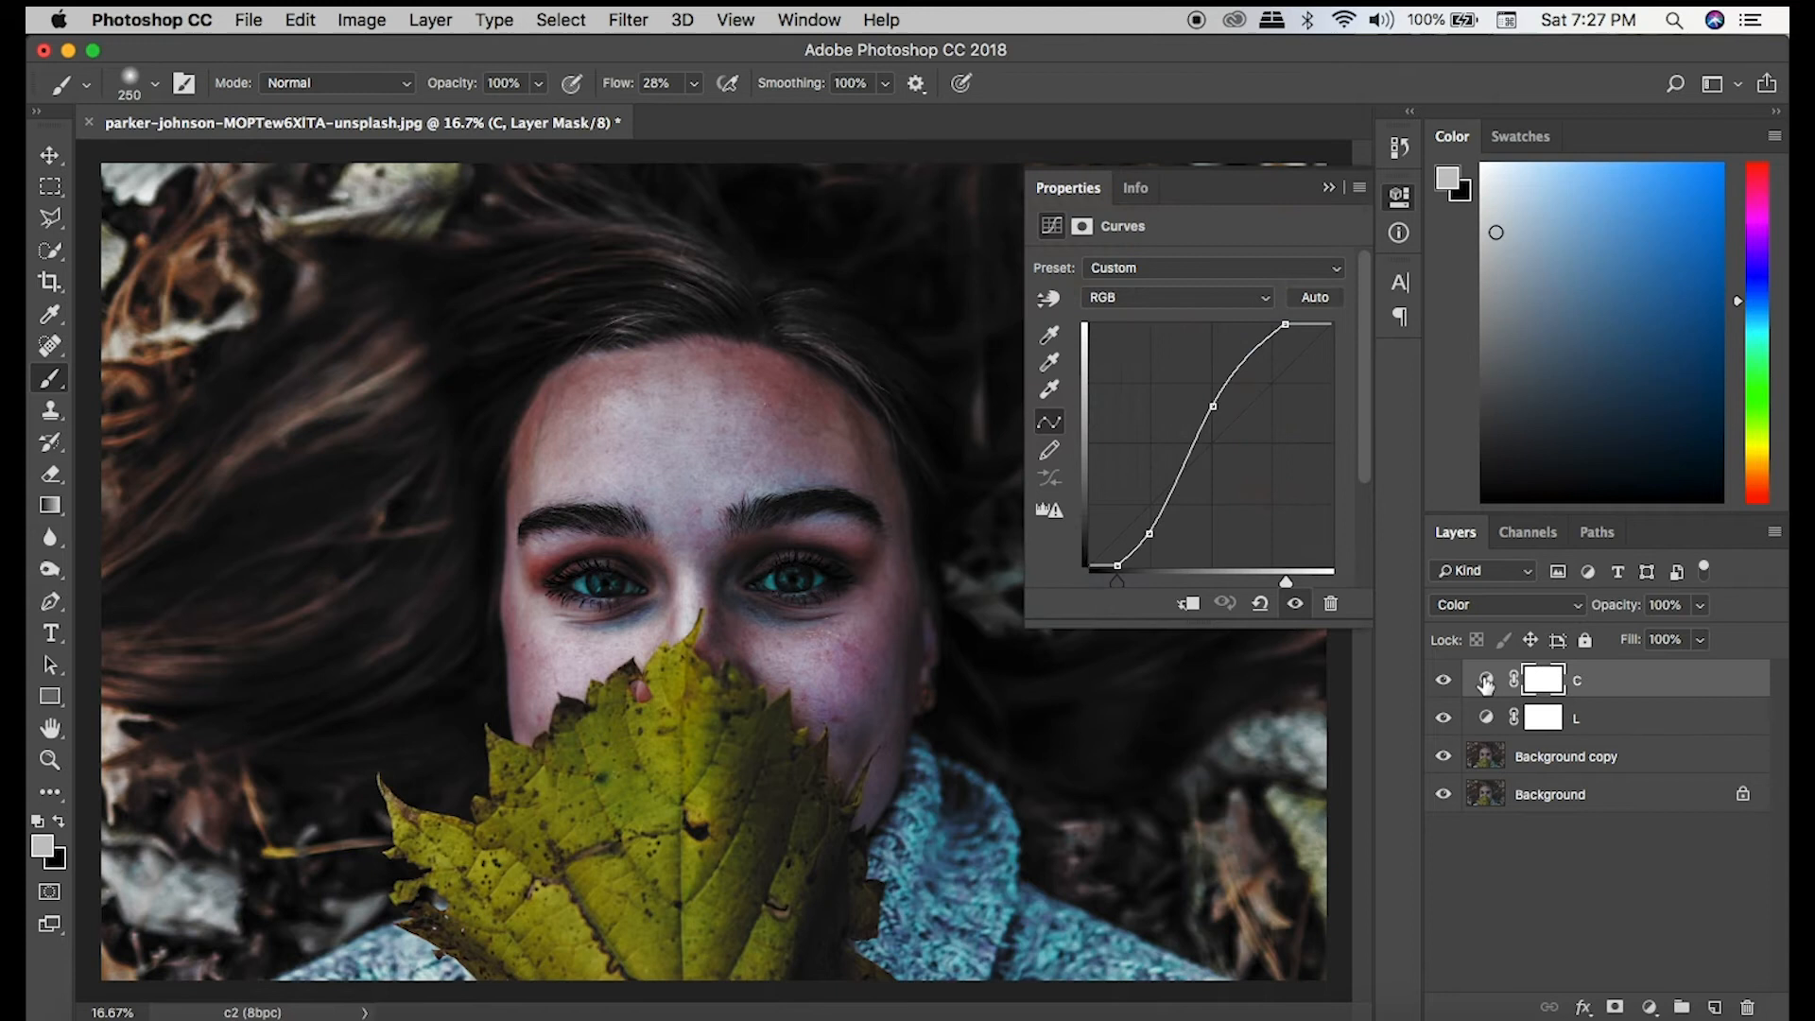
click(1213, 407)
drag(1213, 407, 1217, 407)
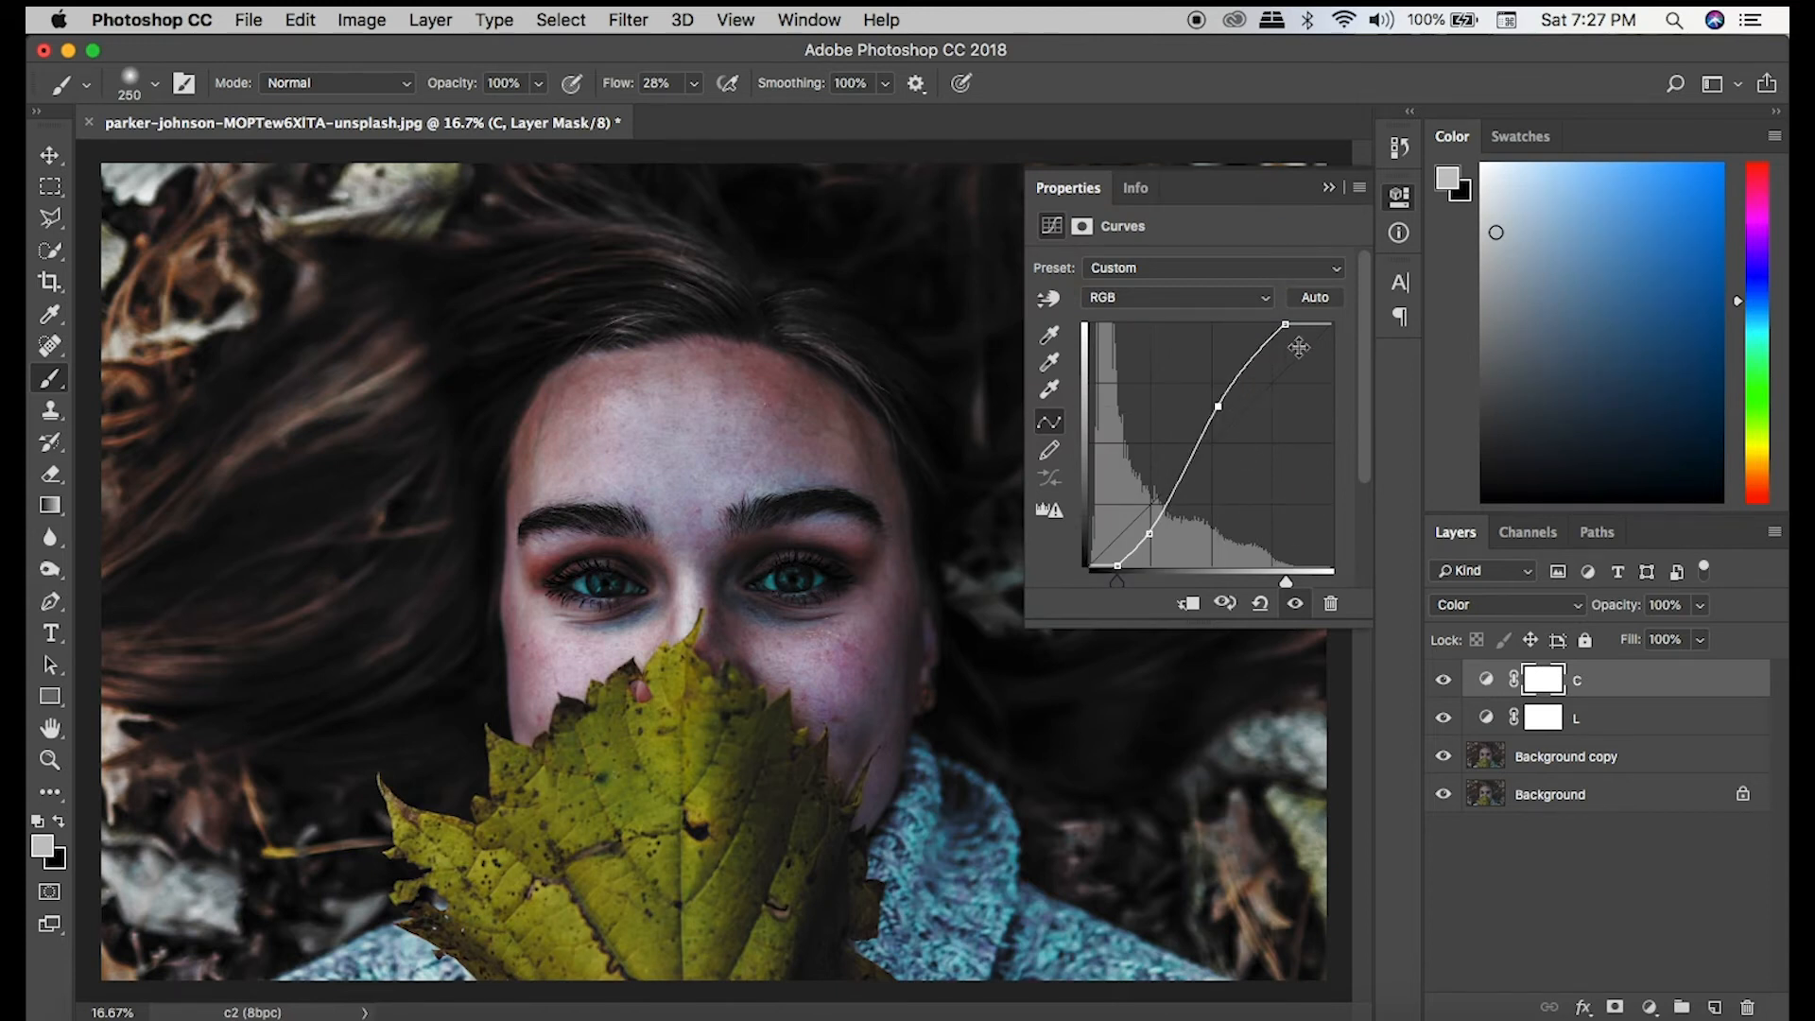
click(1329, 194)
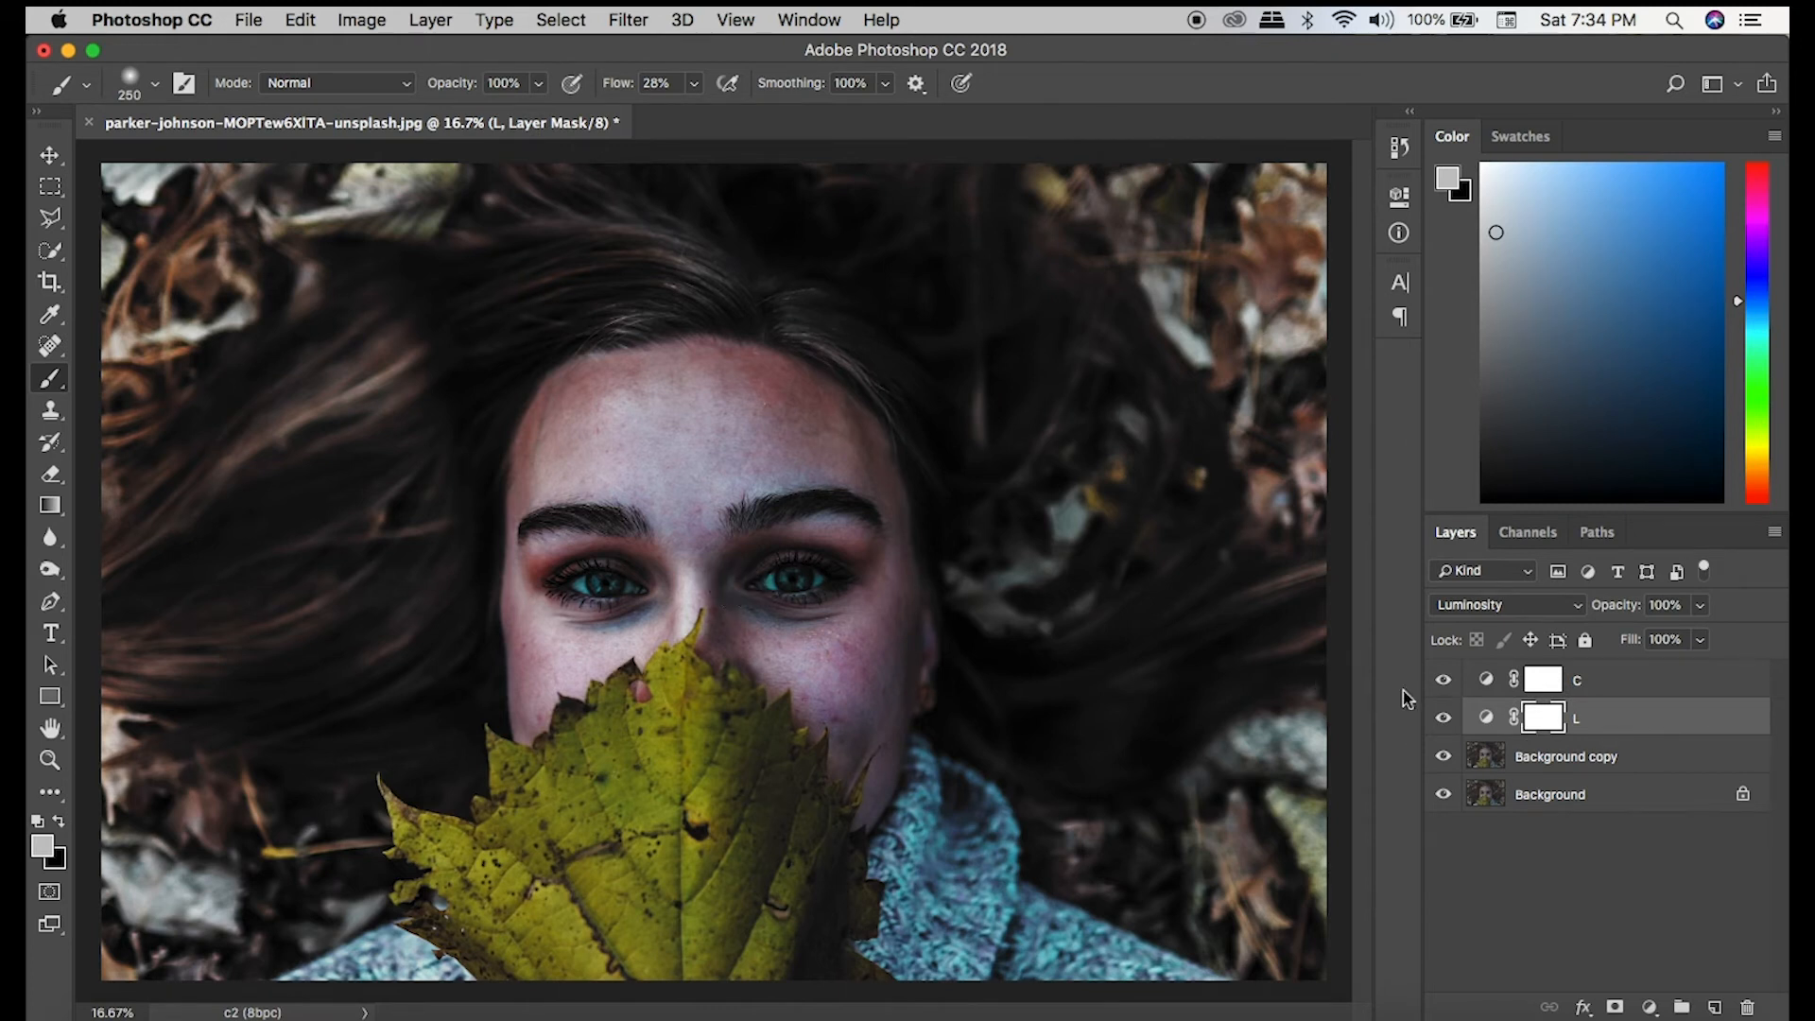
Lower the L layer's opacity to 58%.
click(1699, 640)
drag(1699, 631, 1662, 636)
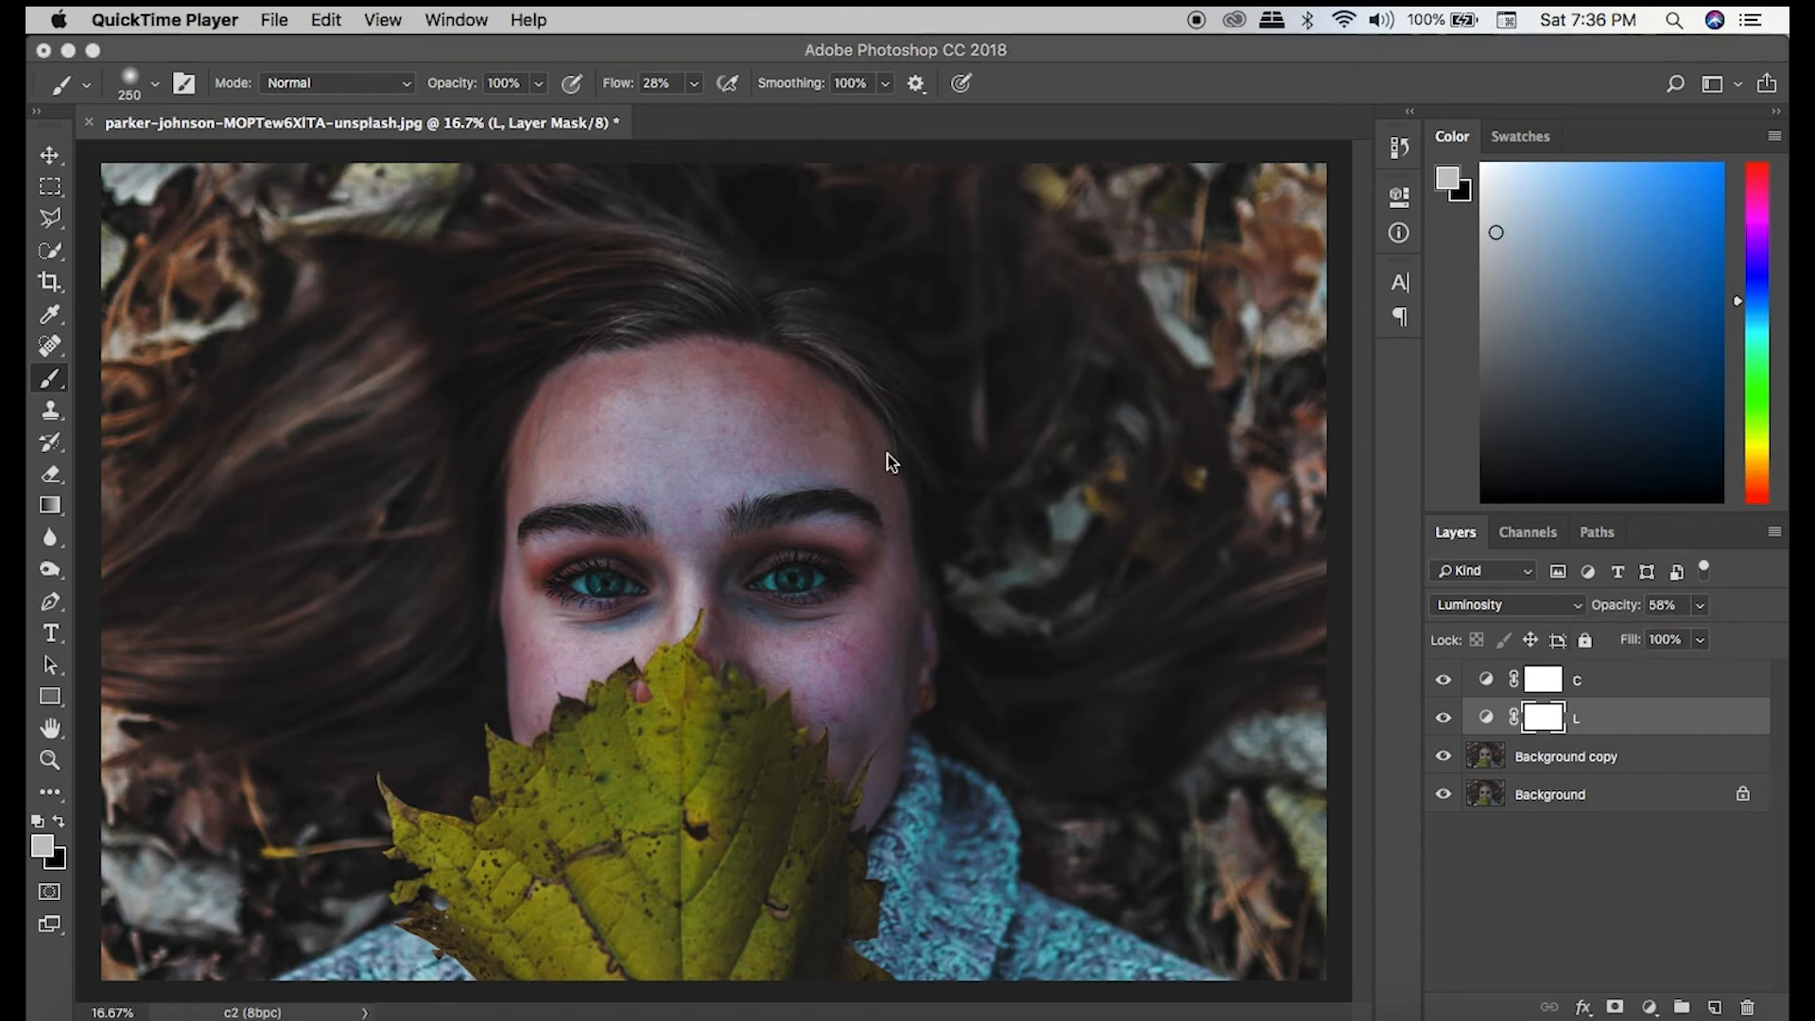
Compare the portrait with both the C and L curves layers hidden and shown.
click(1442, 680)
drag(1443, 680, 1447, 721)
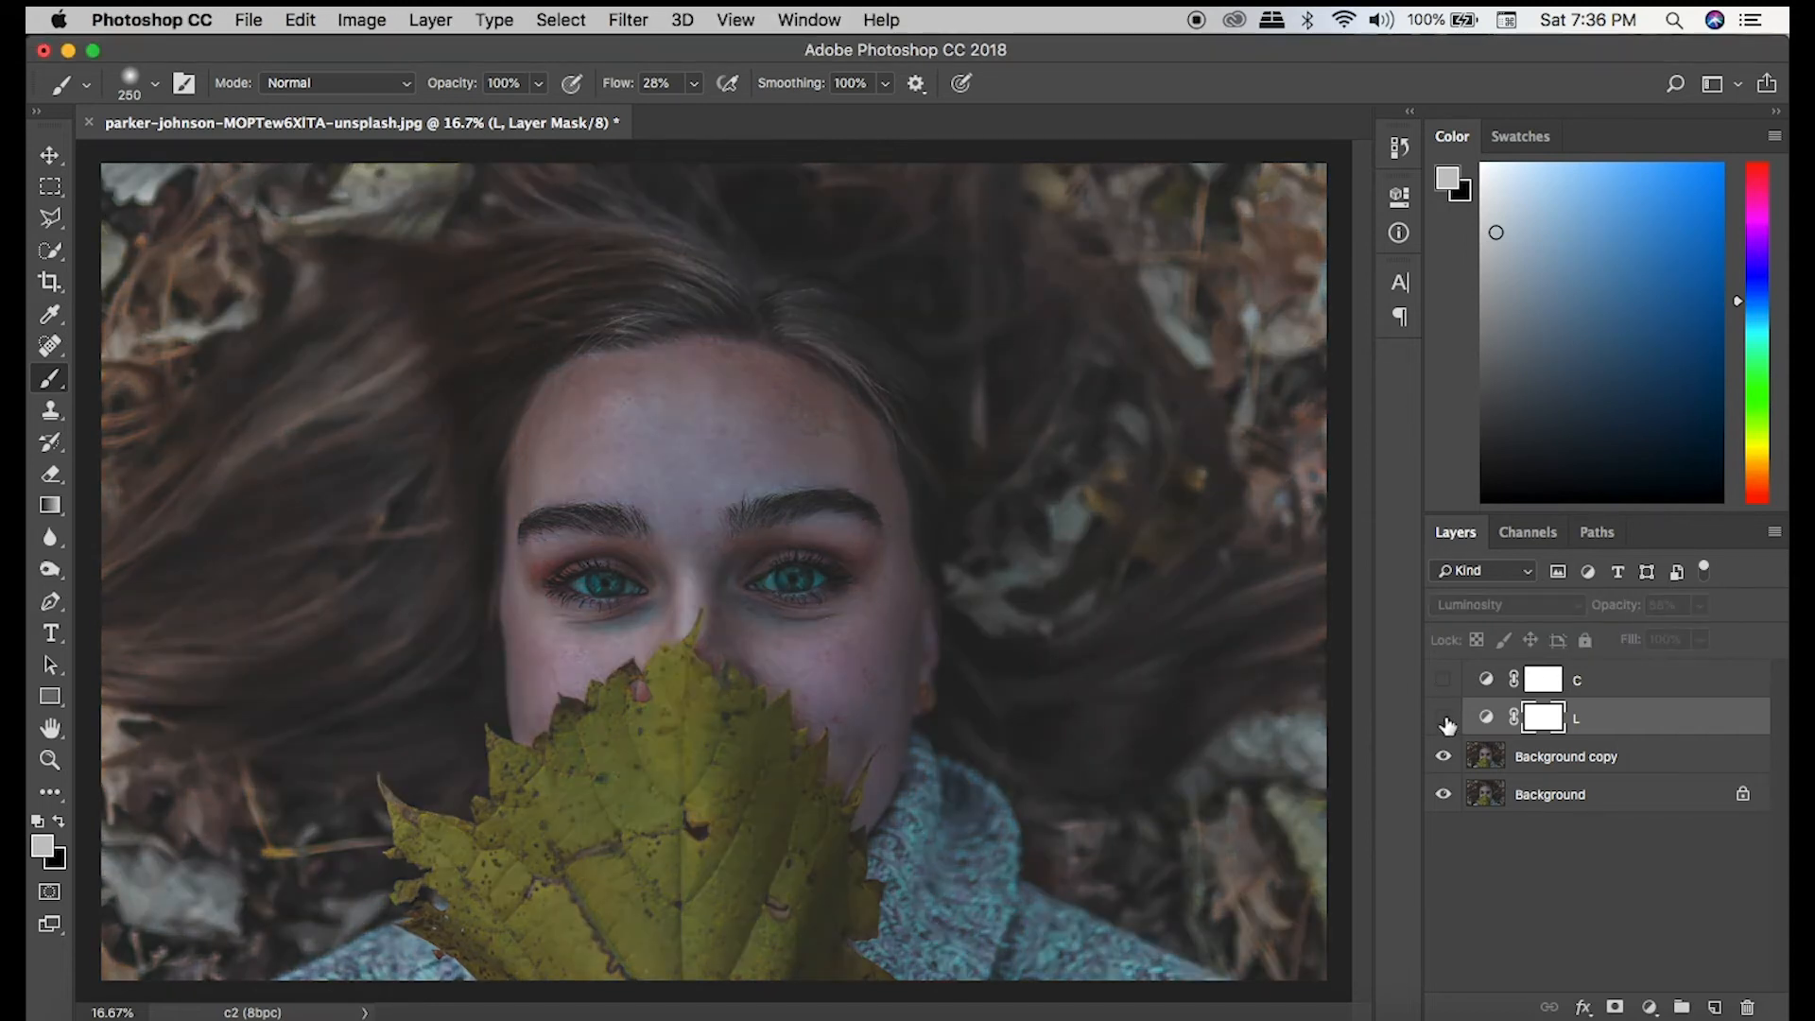
click(1444, 719)
click(1443, 679)
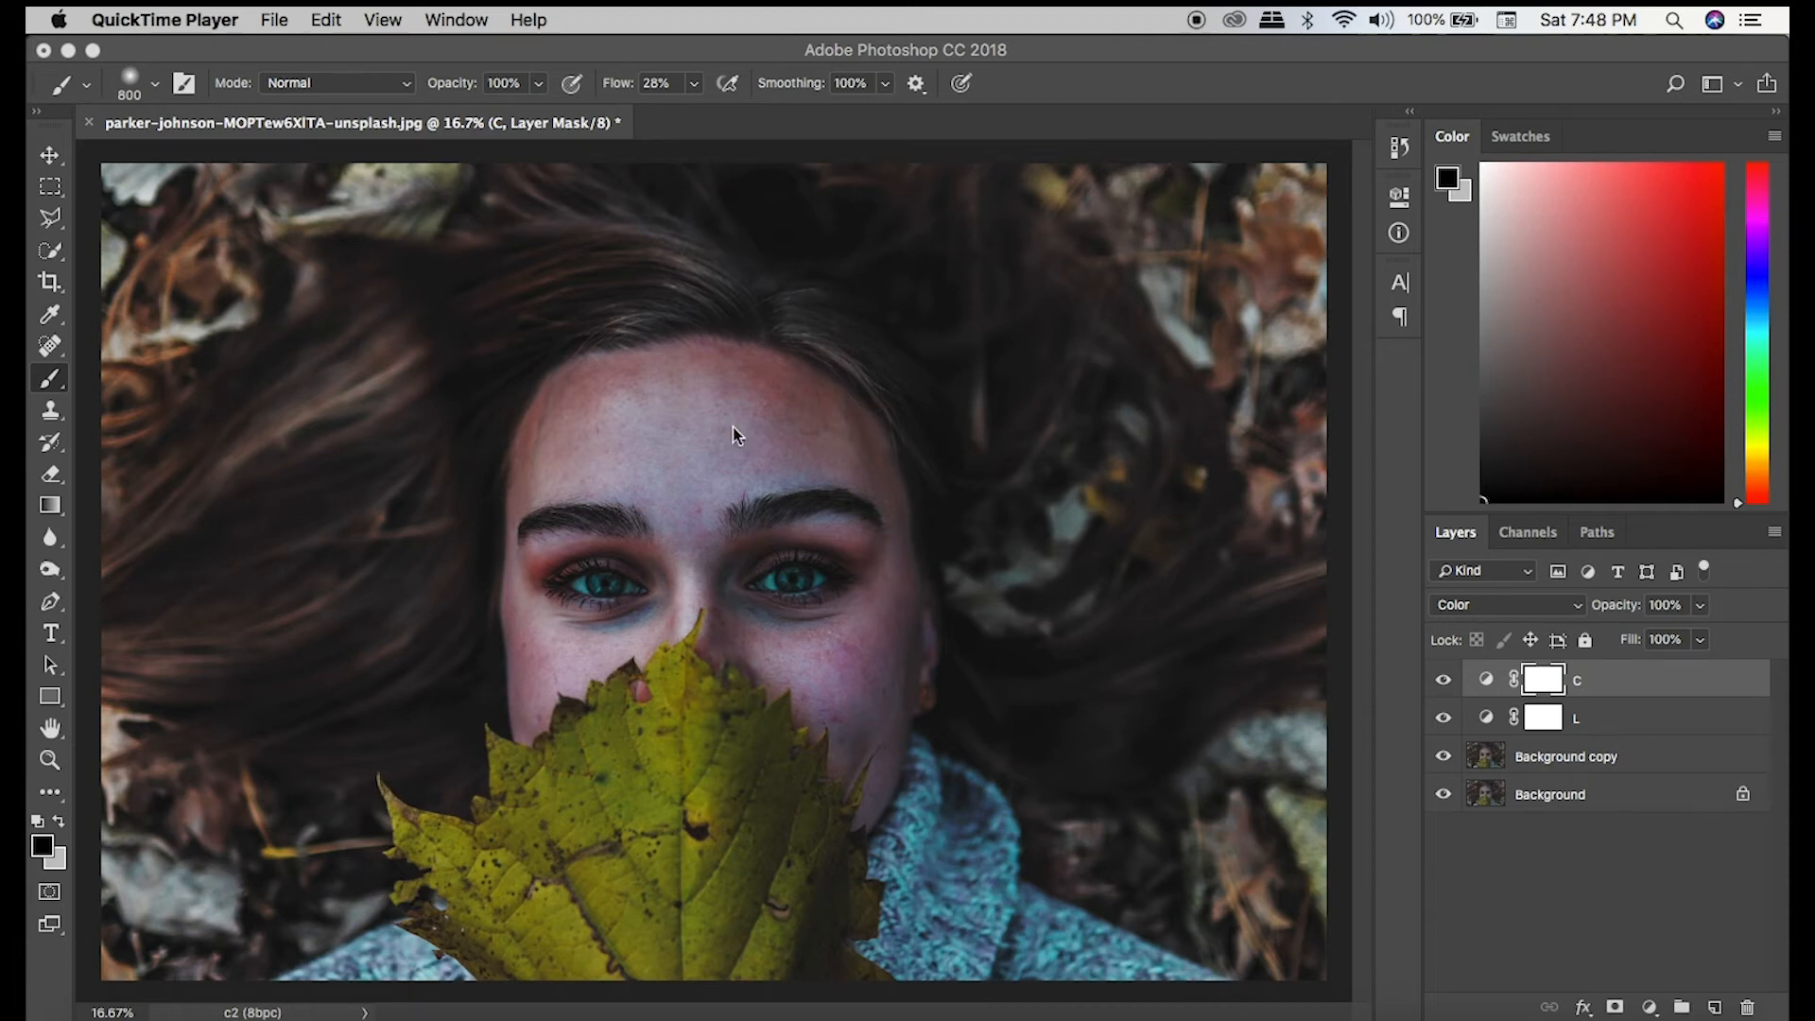
Add a Curves adjustment layer above the C layer and darken the image by pulling down the forehead's tone with on-image adjustment.
click(1649, 1007)
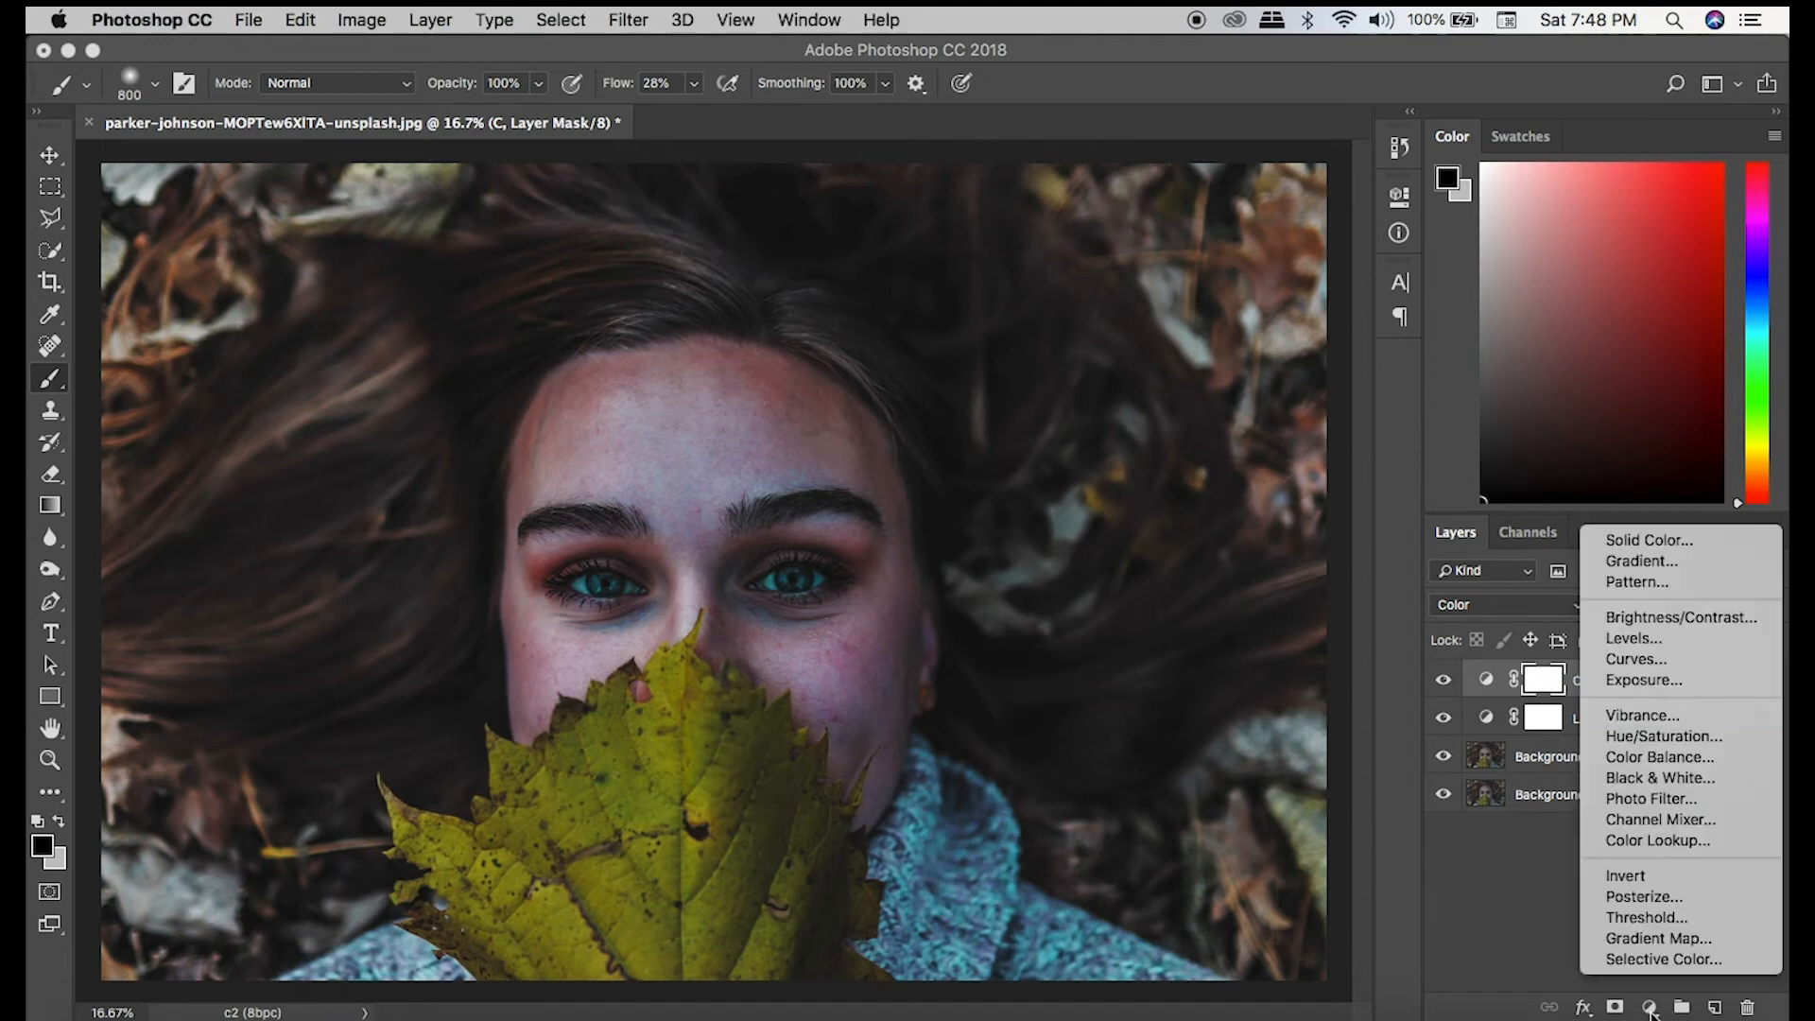
click(1641, 661)
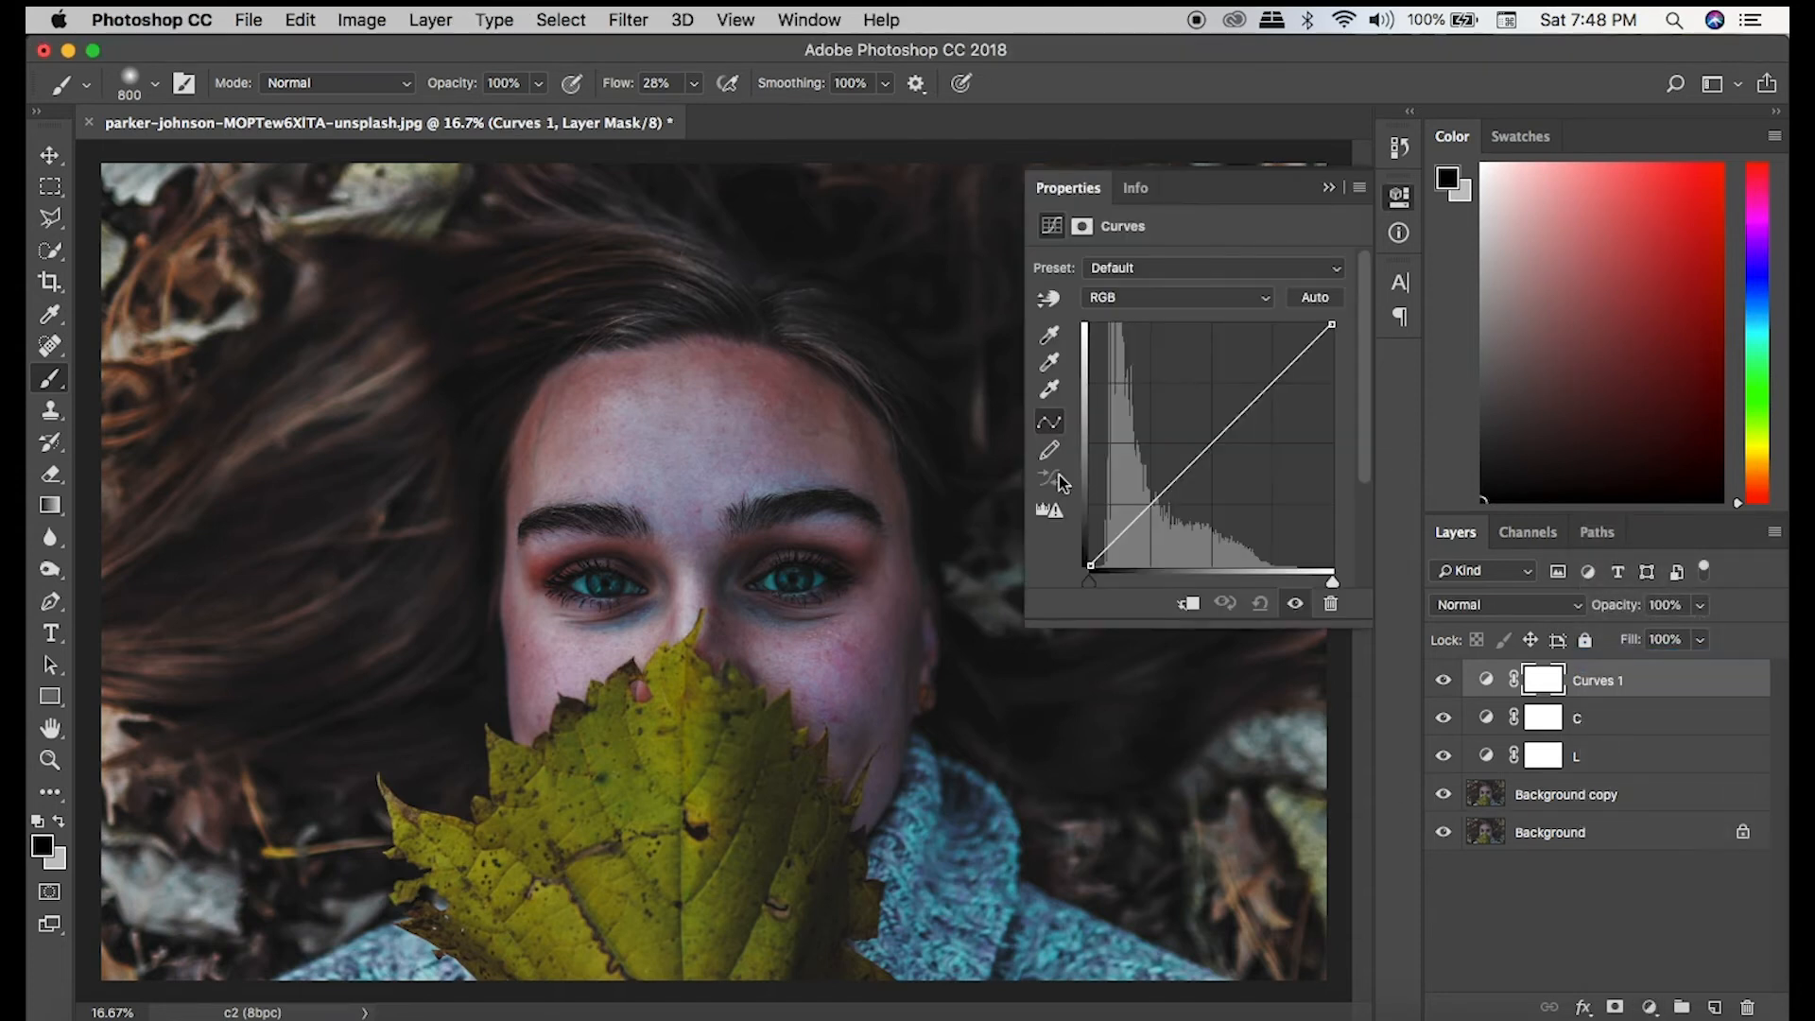
click(1048, 300)
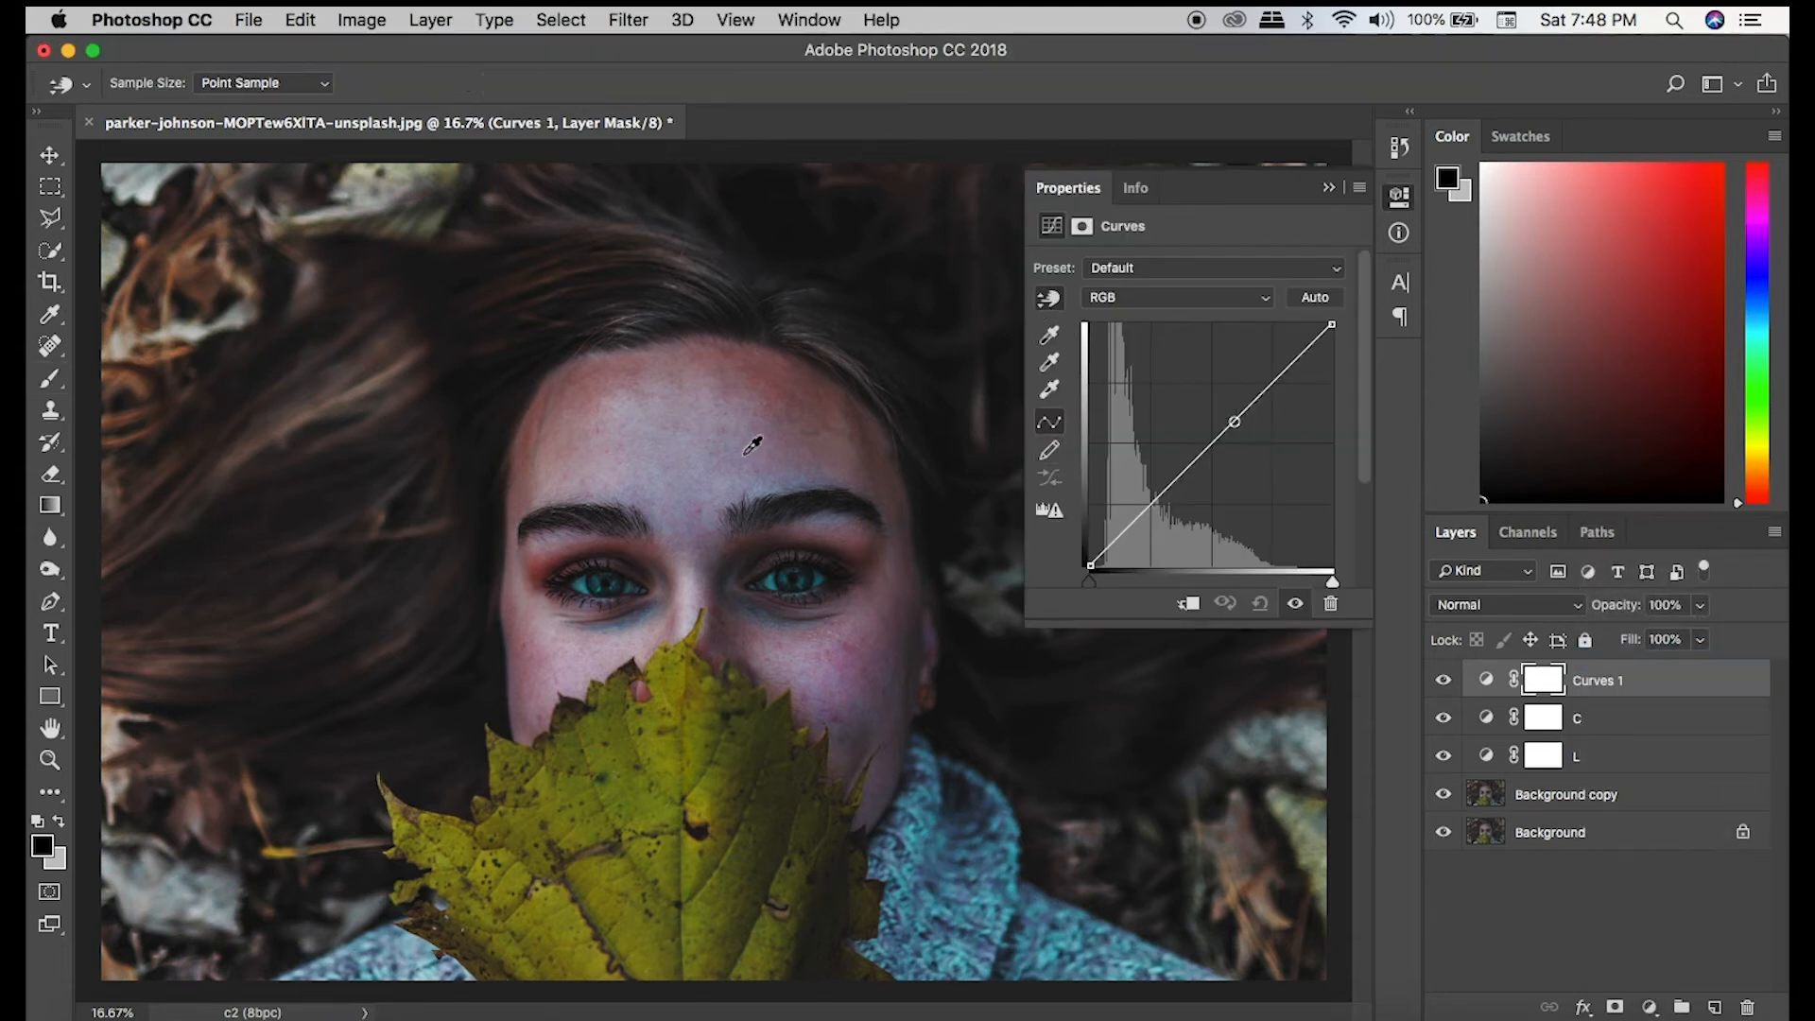
drag(757, 437, 757, 510)
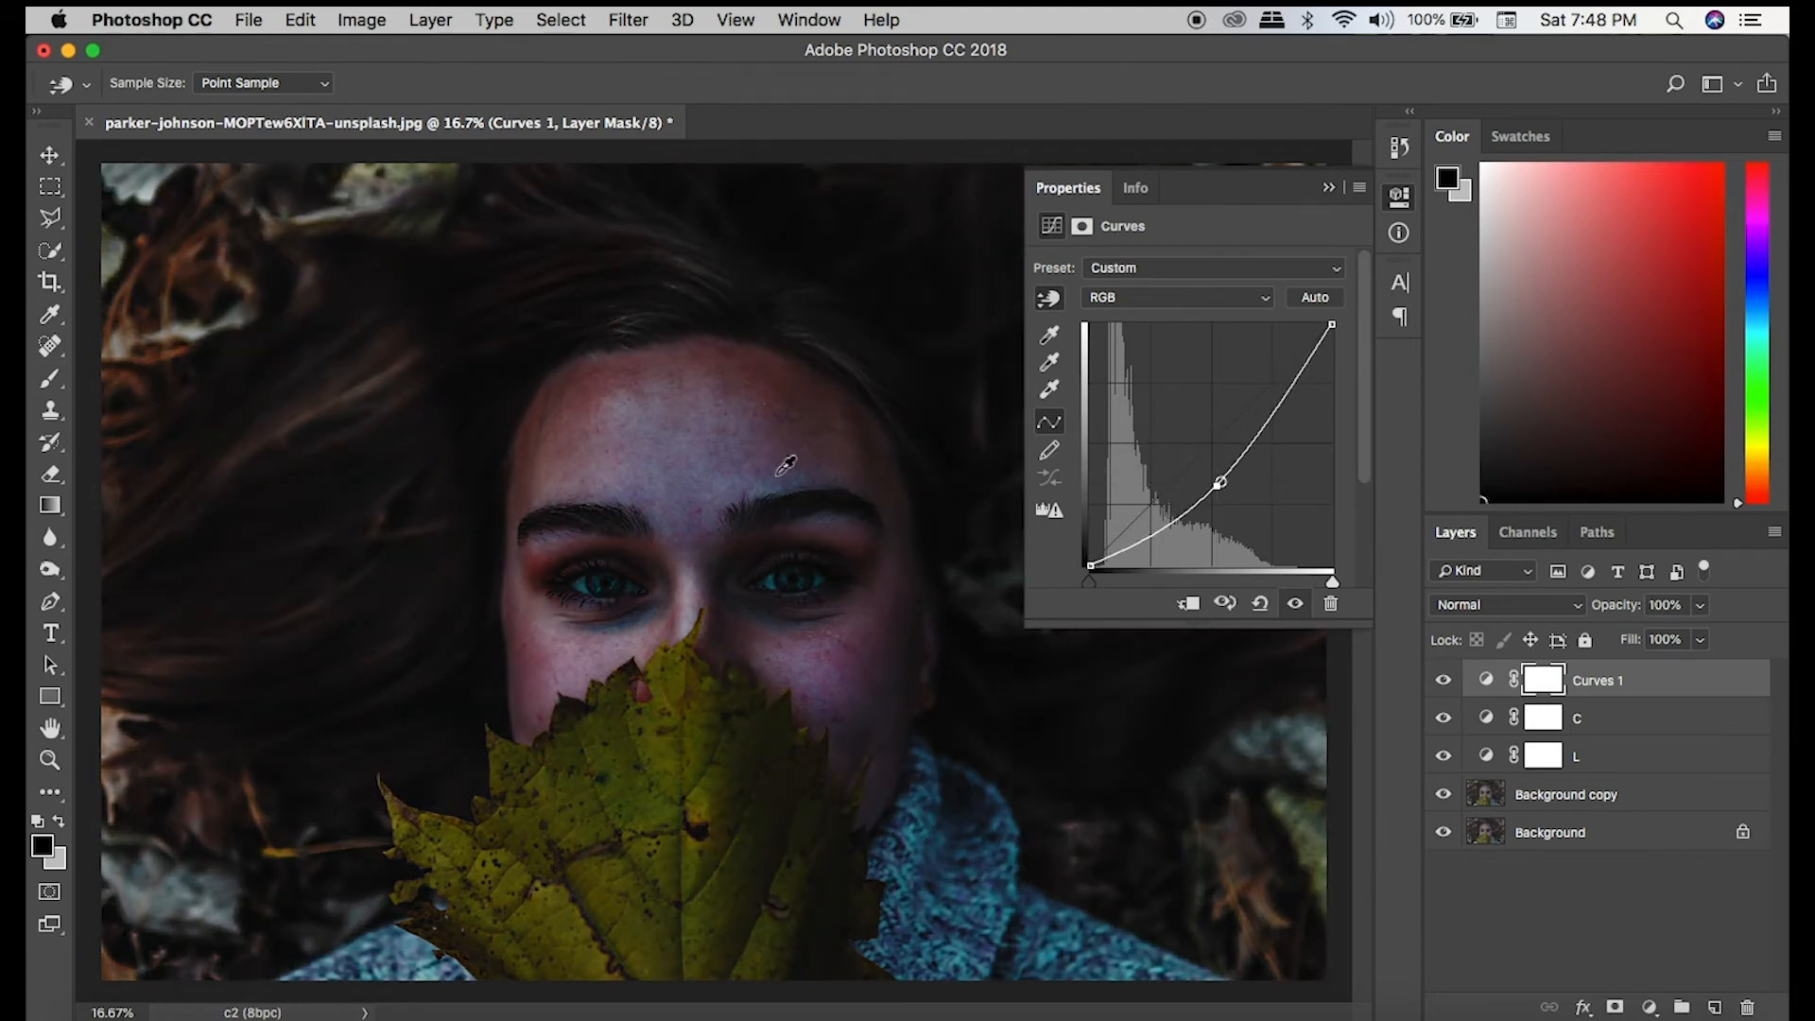
click(1333, 189)
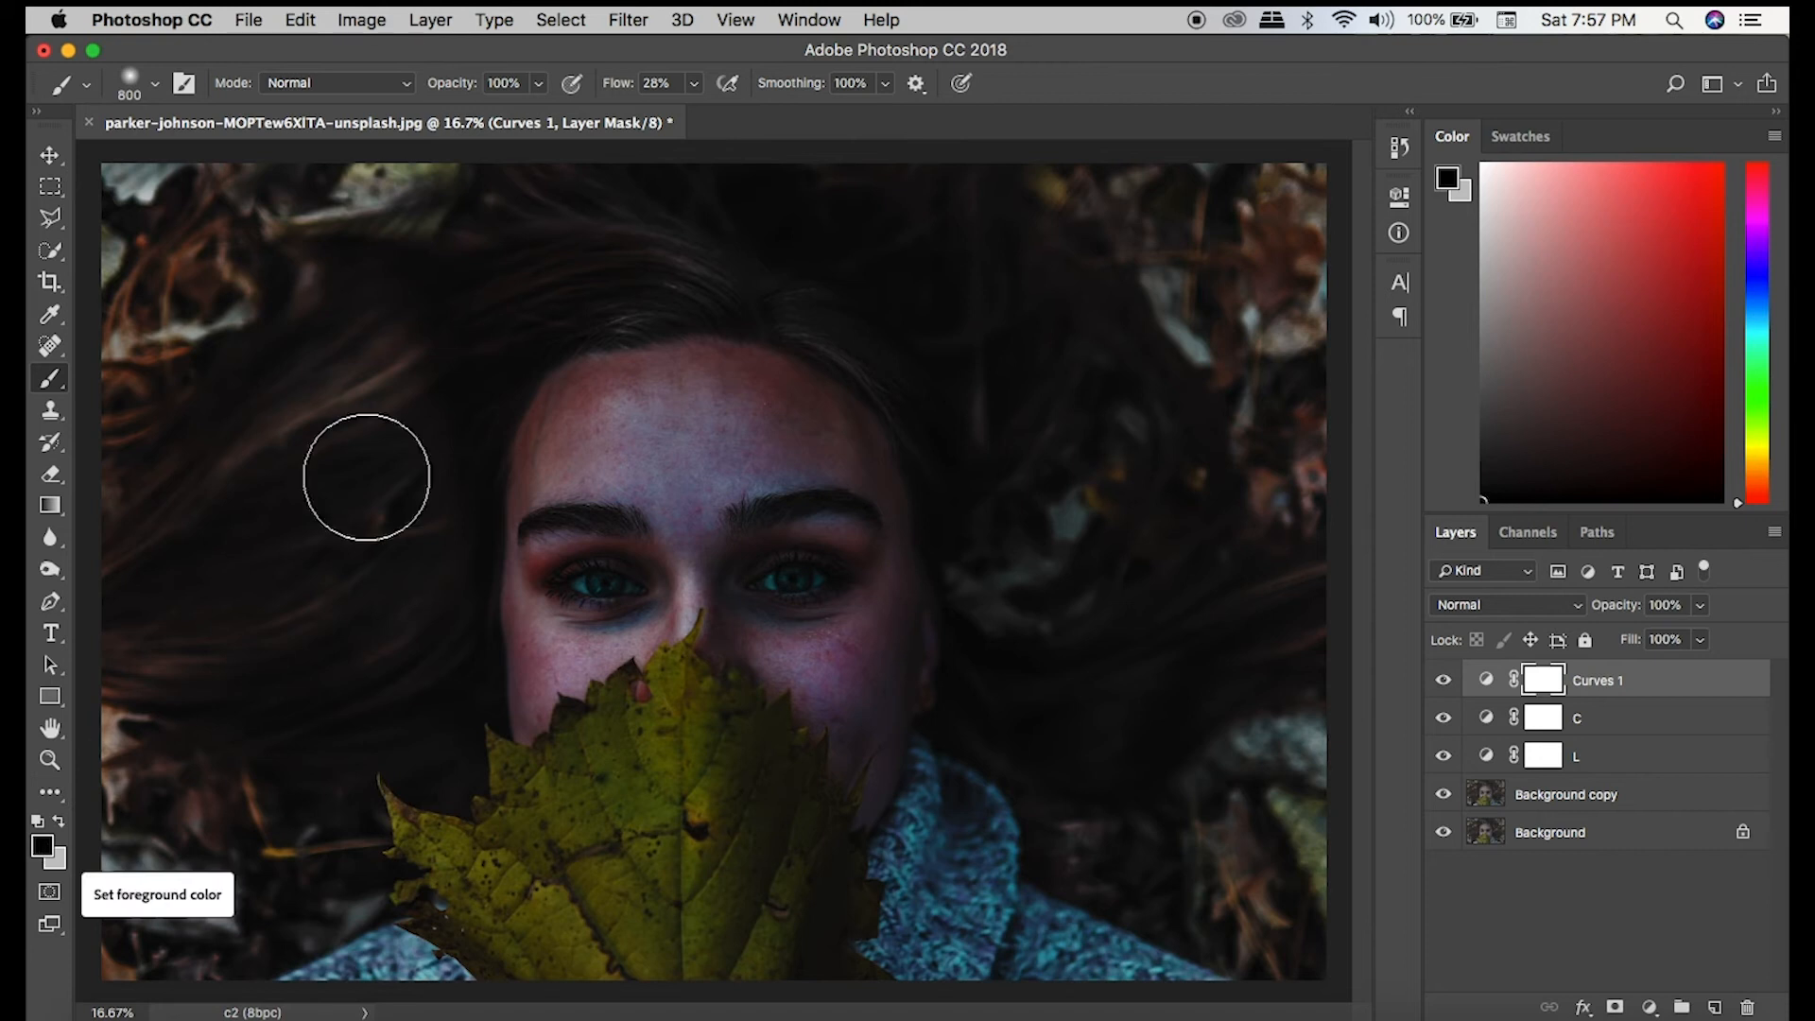
Set the brush flow to 25% and paint black over the face on the Curves 1 mask.
click(695, 84)
drag(695, 117, 690, 114)
mouse_move(729, 441)
mouse_down()
mouse_move(758, 480)
mouse_move(687, 480)
mouse_move(656, 525)
mouse_move(691, 581)
mouse_move(795, 609)
mouse_move(848, 696)
mouse_move(772, 542)
mouse_move(678, 438)
mouse_move(597, 484)
mouse_move(614, 642)
mouse_move(598, 689)
mouse_move(705, 810)
mouse_move(802, 479)
mouse_move(819, 514)
mouse_move(805, 771)
mouse_move(793, 560)
mouse_move(681, 461)
mouse_move(618, 509)
mouse_move(633, 437)
mouse_move(719, 524)
mouse_move(783, 495)
mouse_move(795, 450)
mouse_move(731, 403)
mouse_move(649, 402)
mouse_move(571, 557)
mouse_move(703, 840)
mouse_move(787, 633)
mouse_move(919, 661)
mouse_move(843, 628)
mouse_up()
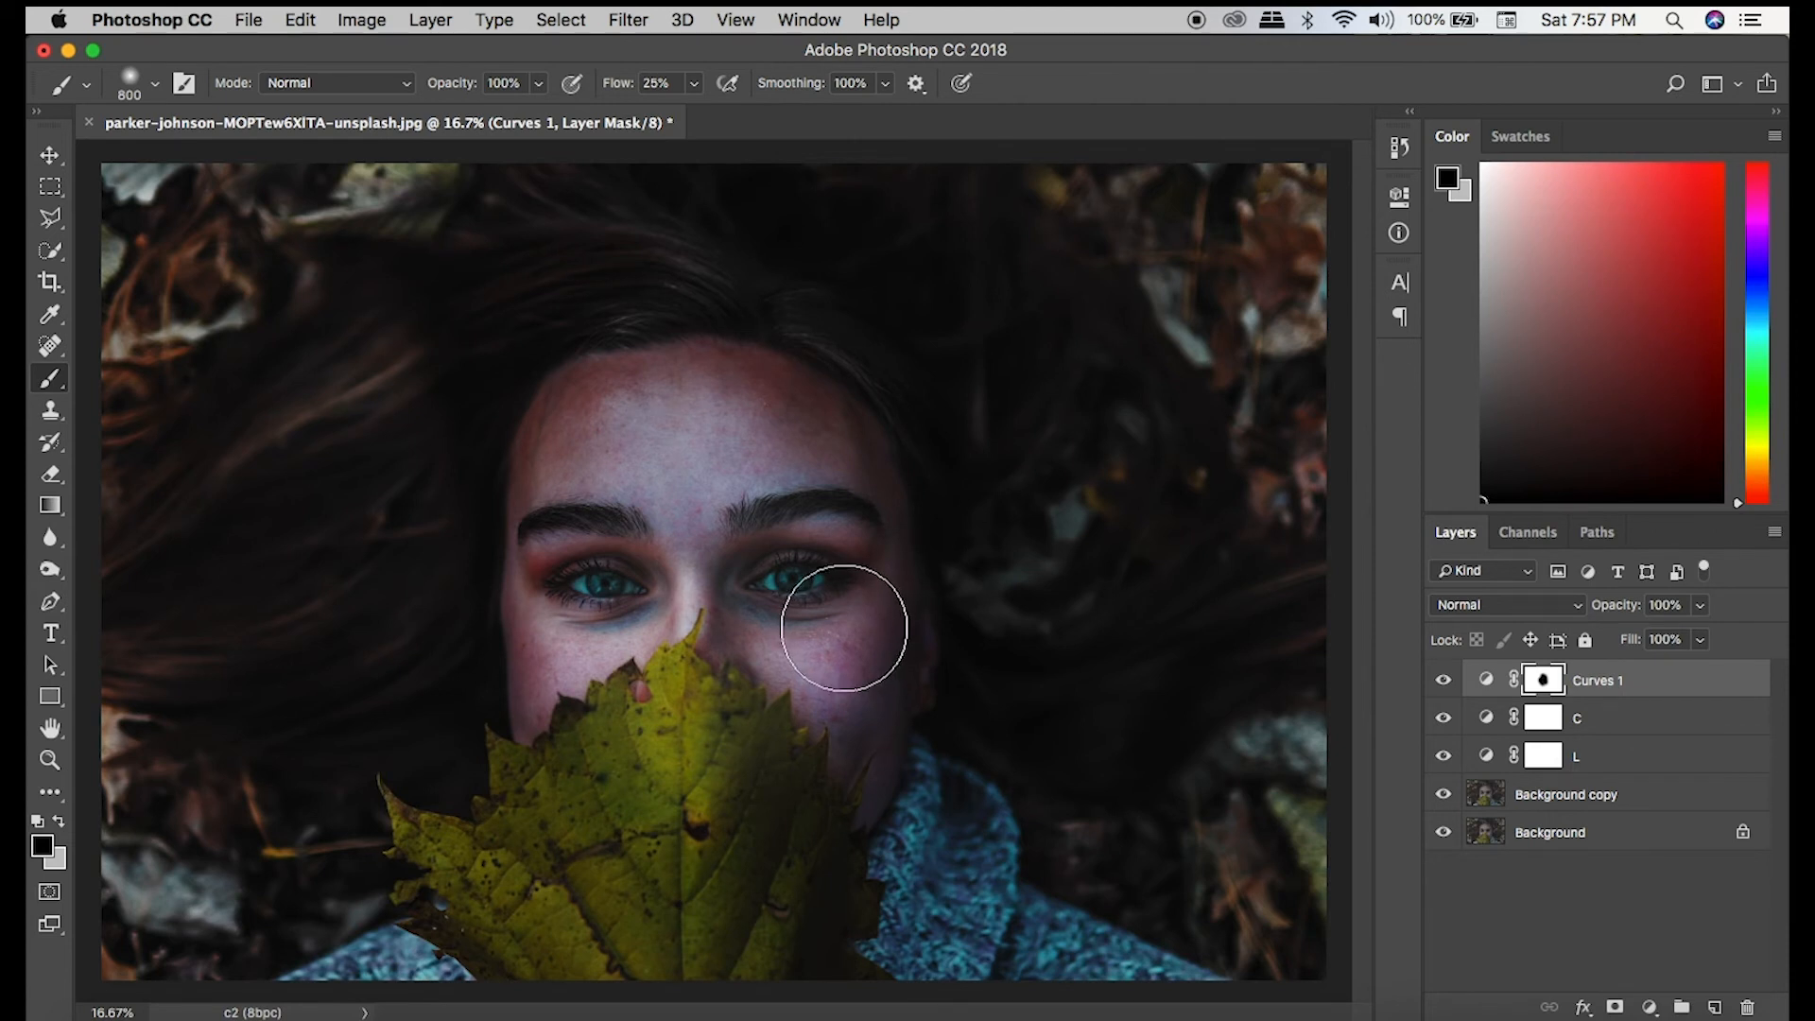
Lower the Curves 1 layer's opacity to 65% and compare the portrait with that layer hidden and shown.
click(1700, 605)
drag(1705, 635, 1663, 640)
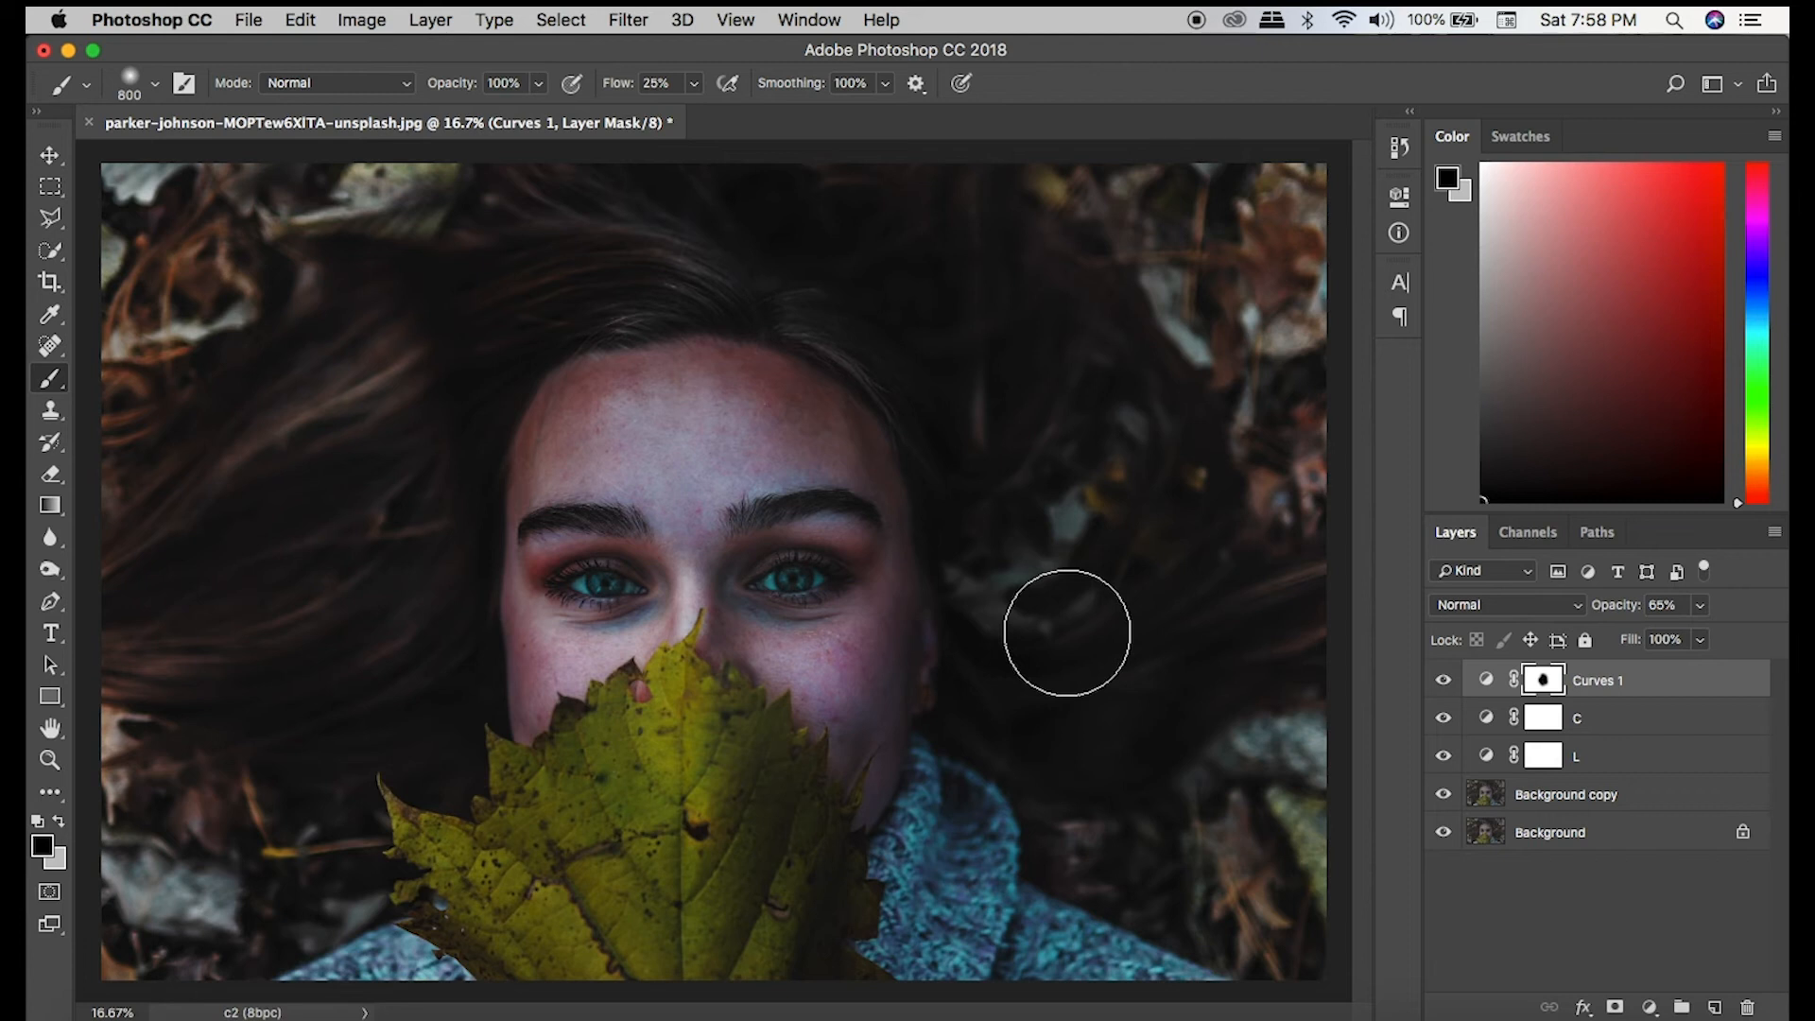
click(1444, 682)
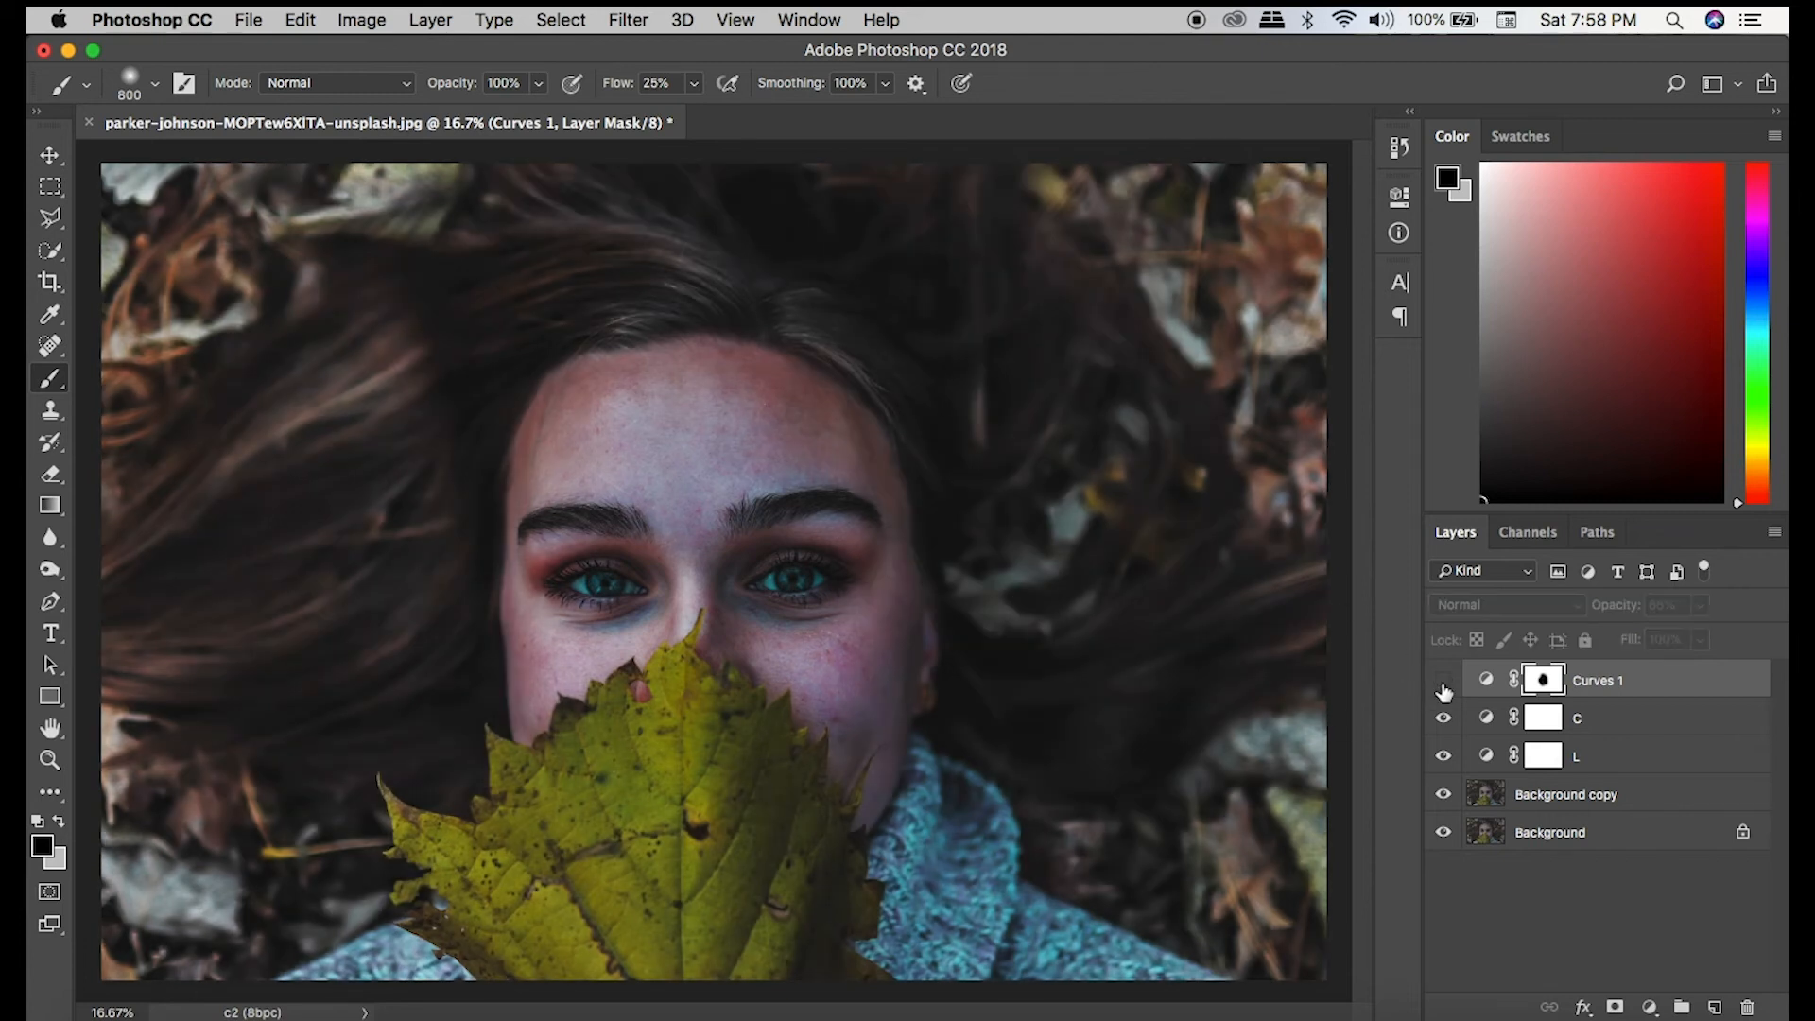
click(1443, 681)
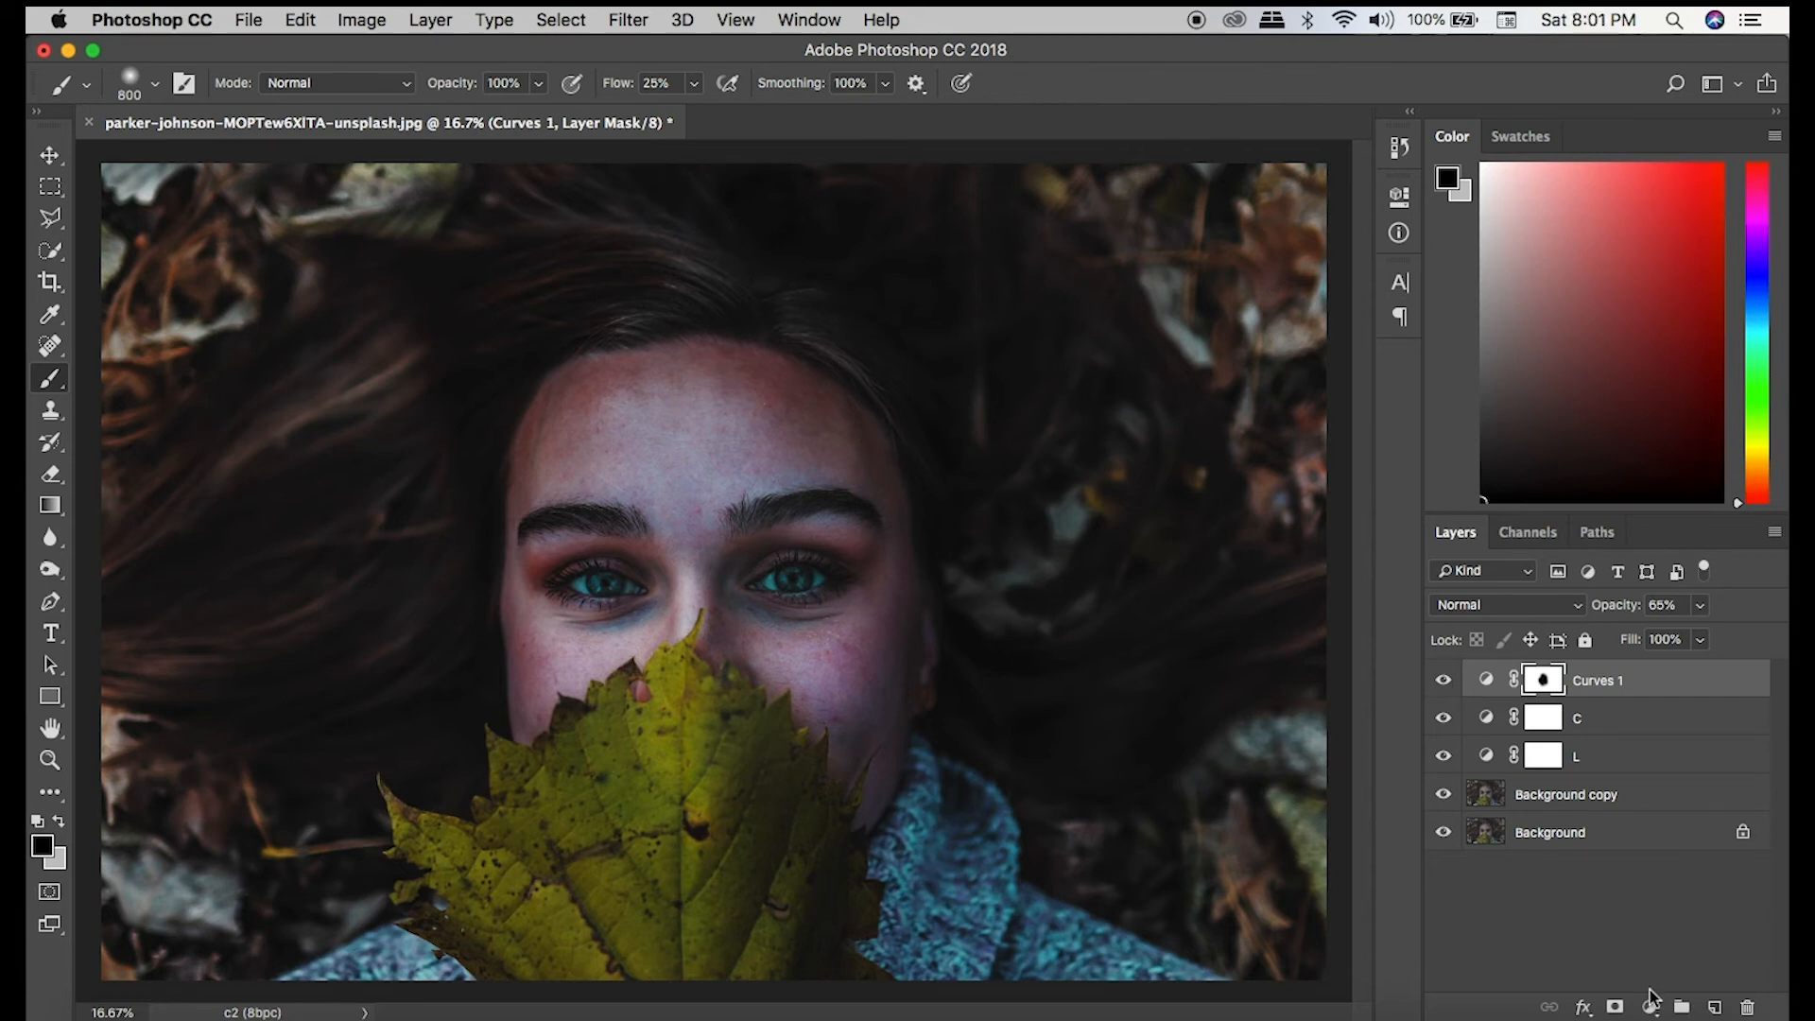
Add a Curves adjustment layer above Curves 1 and brighten the image by raising the iris tone with on-image adjustment.
click(1649, 1007)
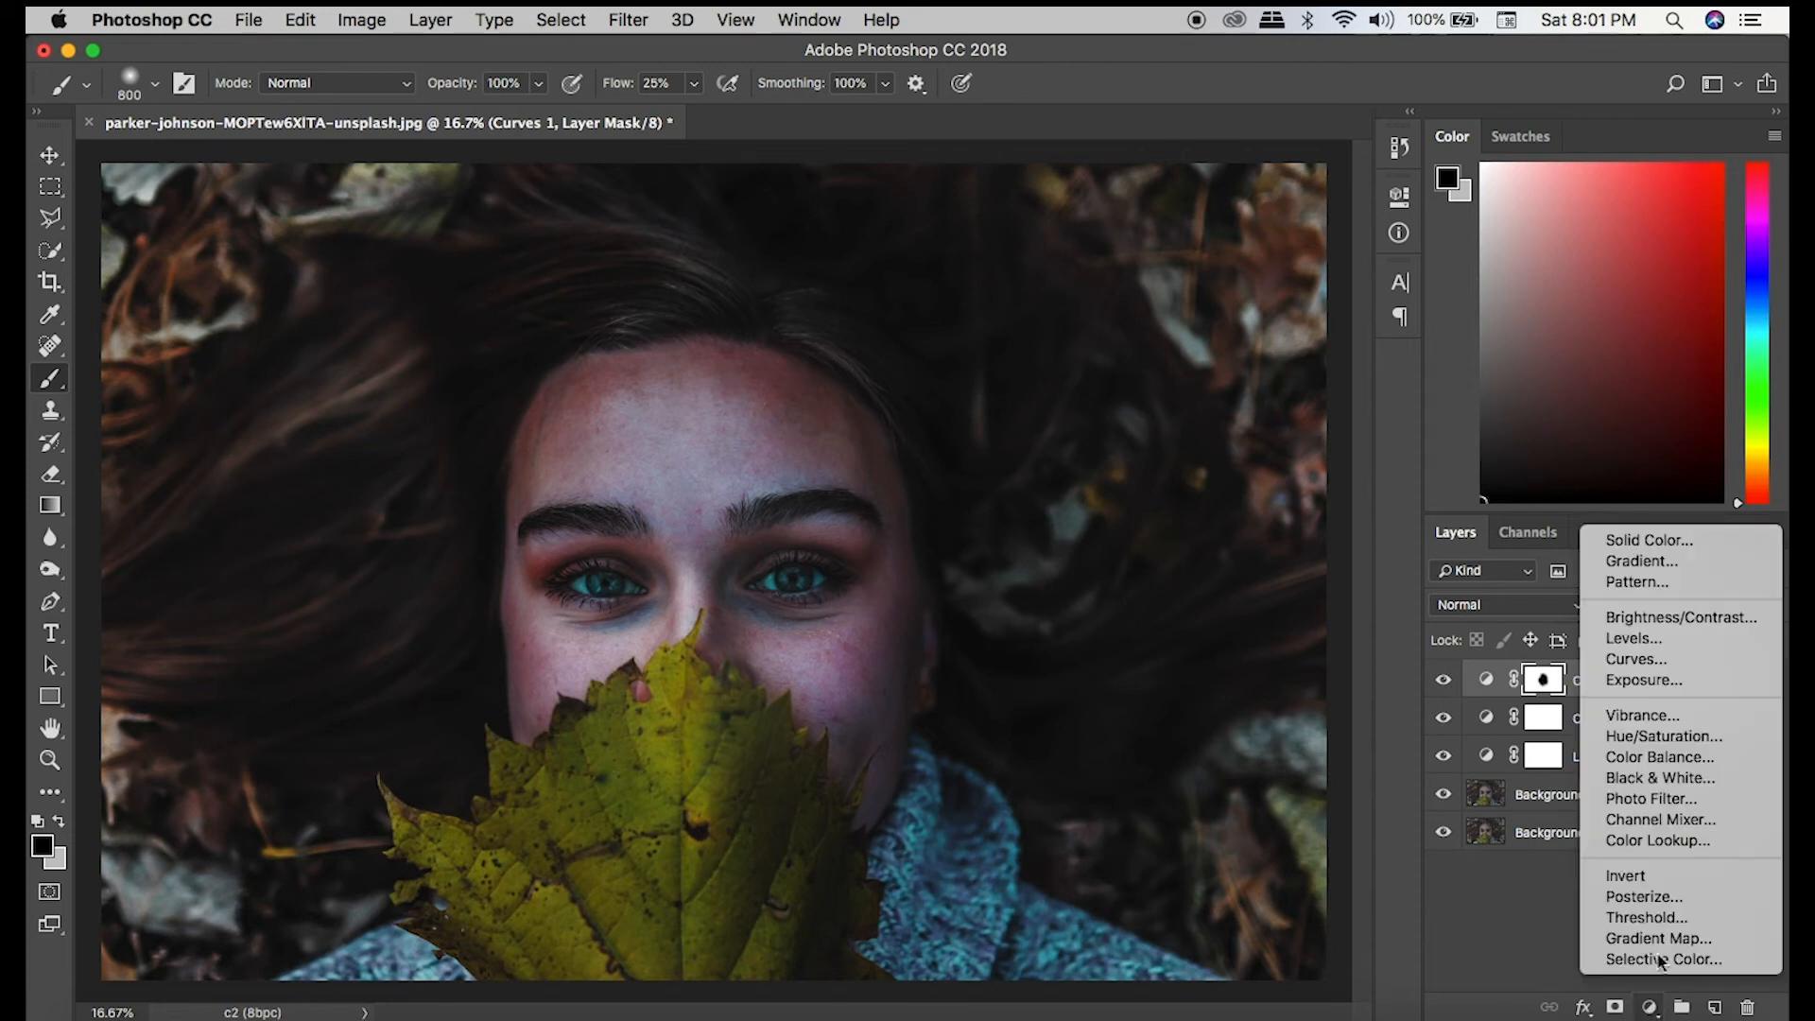
click(1654, 663)
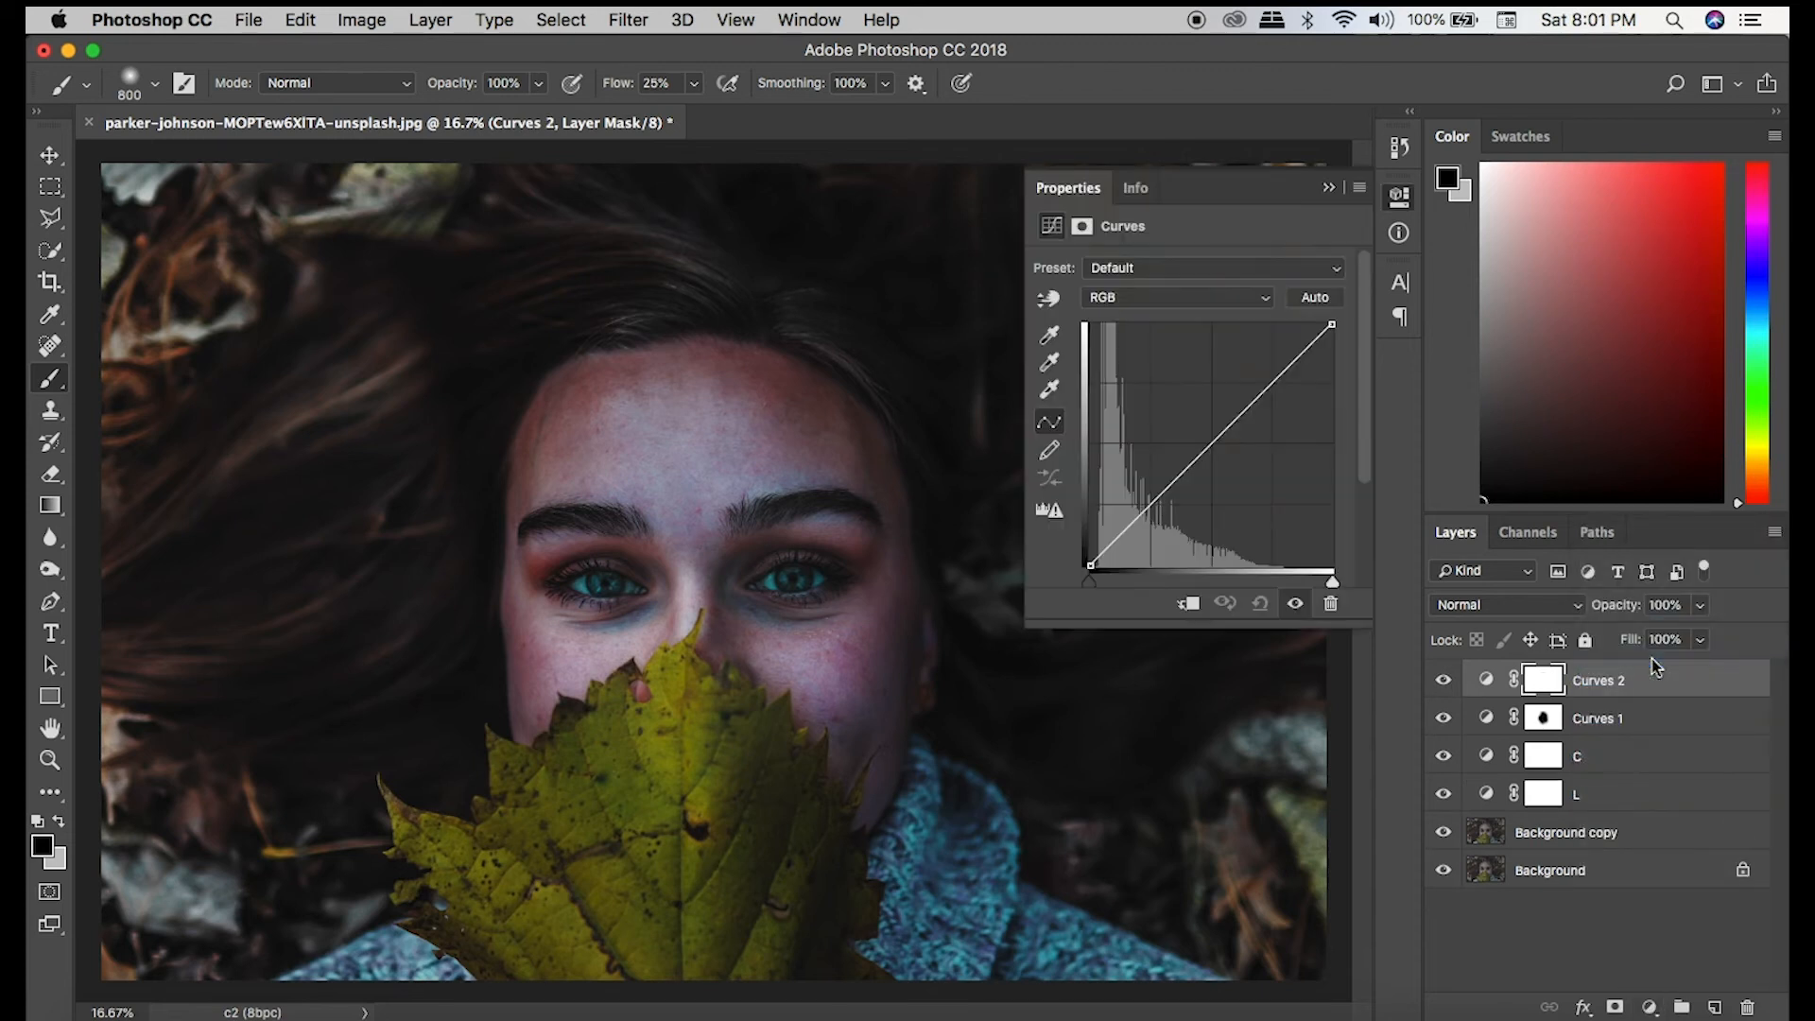
click(1047, 298)
click(803, 579)
click(804, 579)
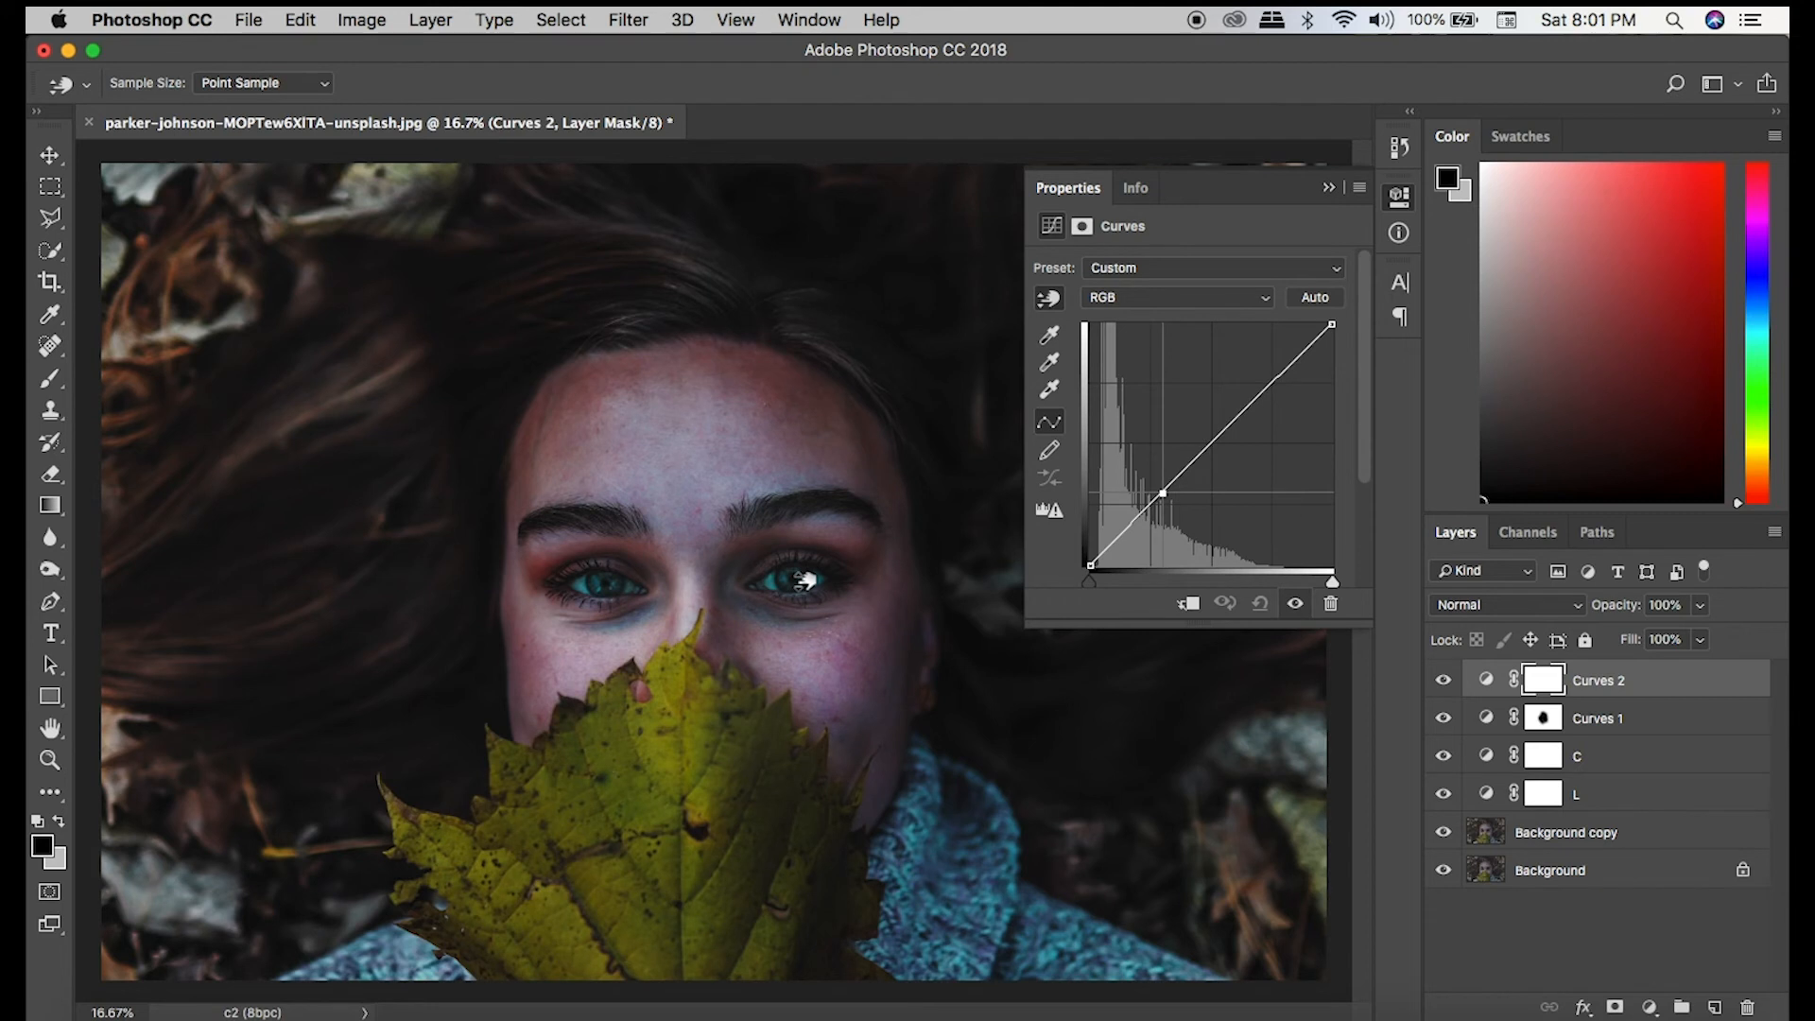
drag(804, 579, 806, 519)
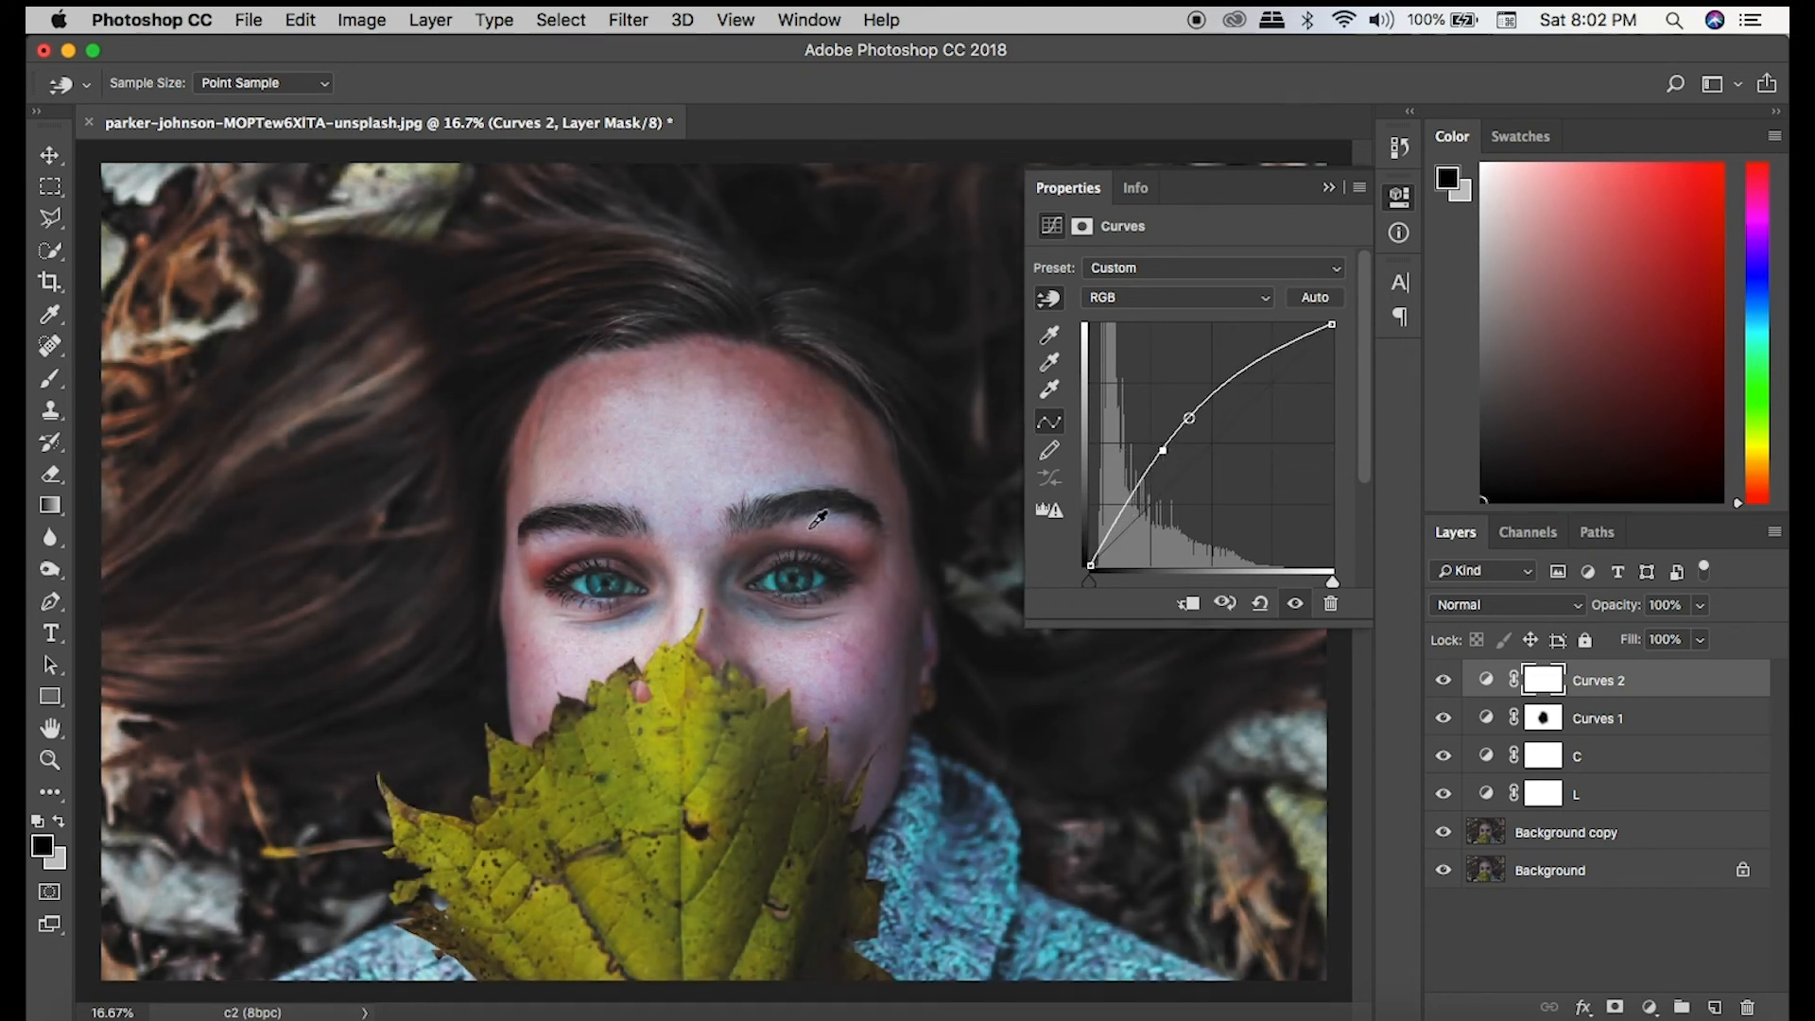
click(1331, 188)
Invert the Curves 2 mask and paint light grey over both irises with the brush reduced to size 250.
key(b)
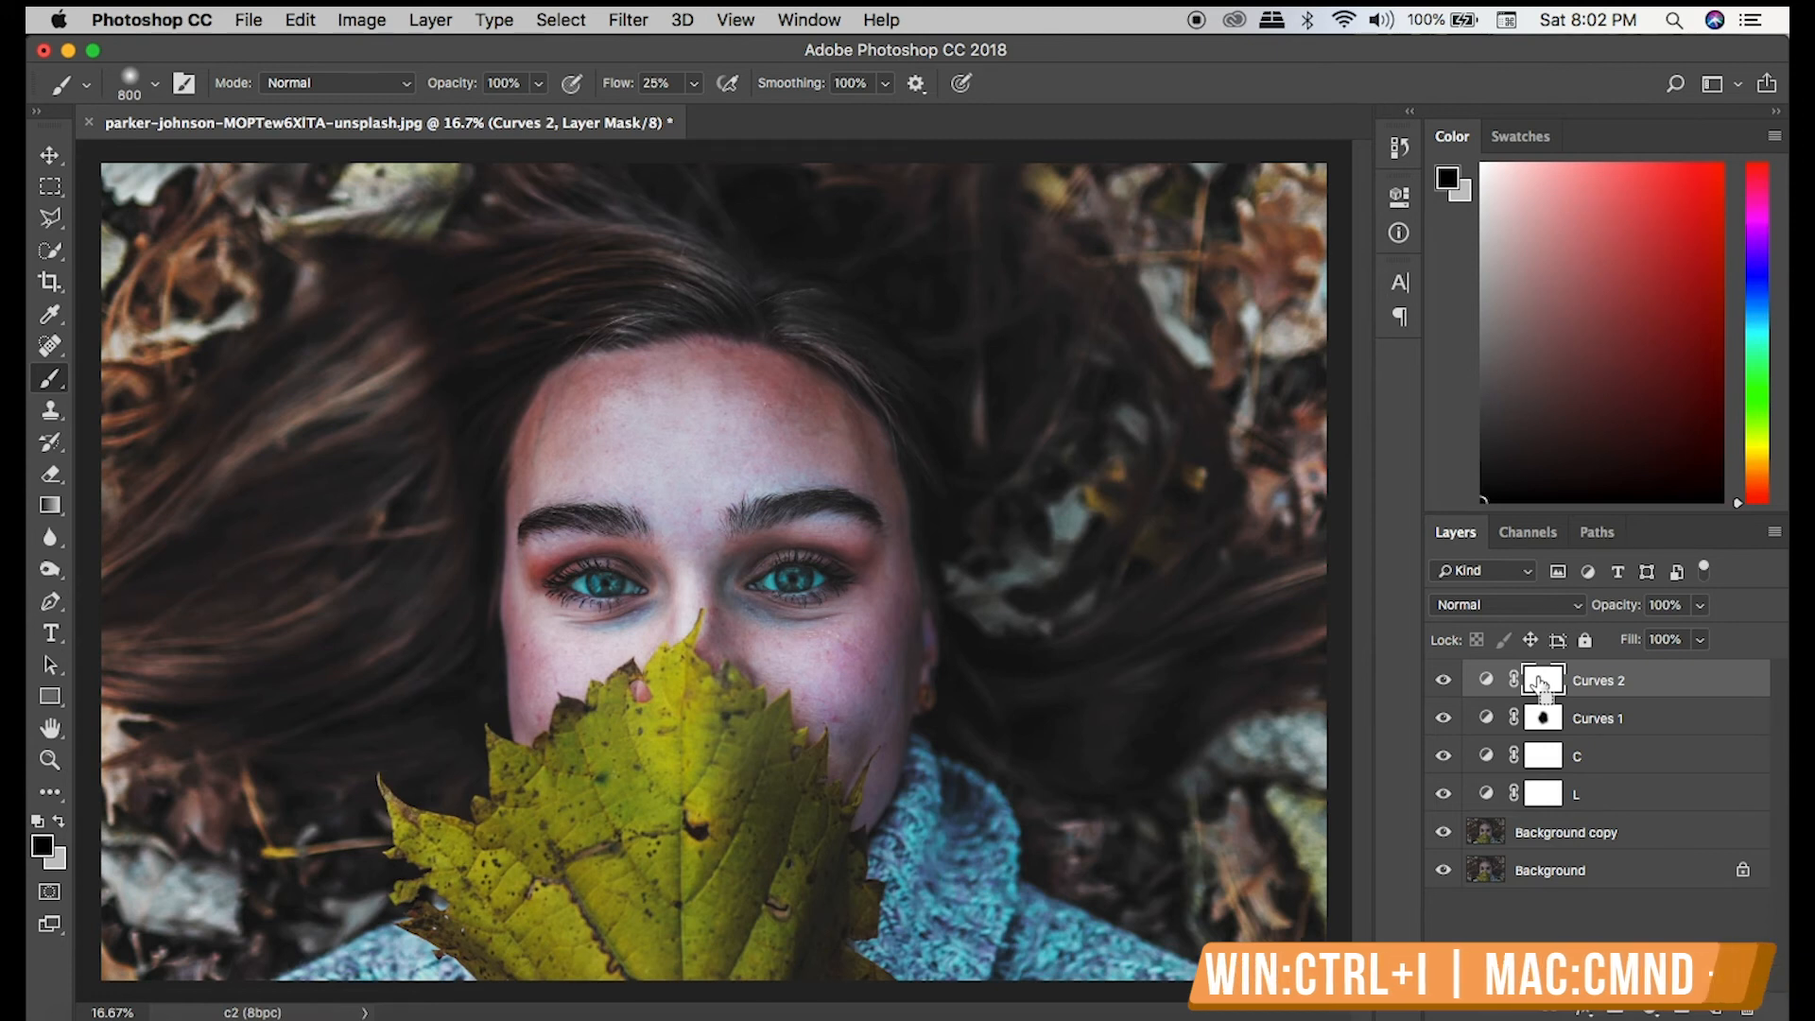
key(super+i)
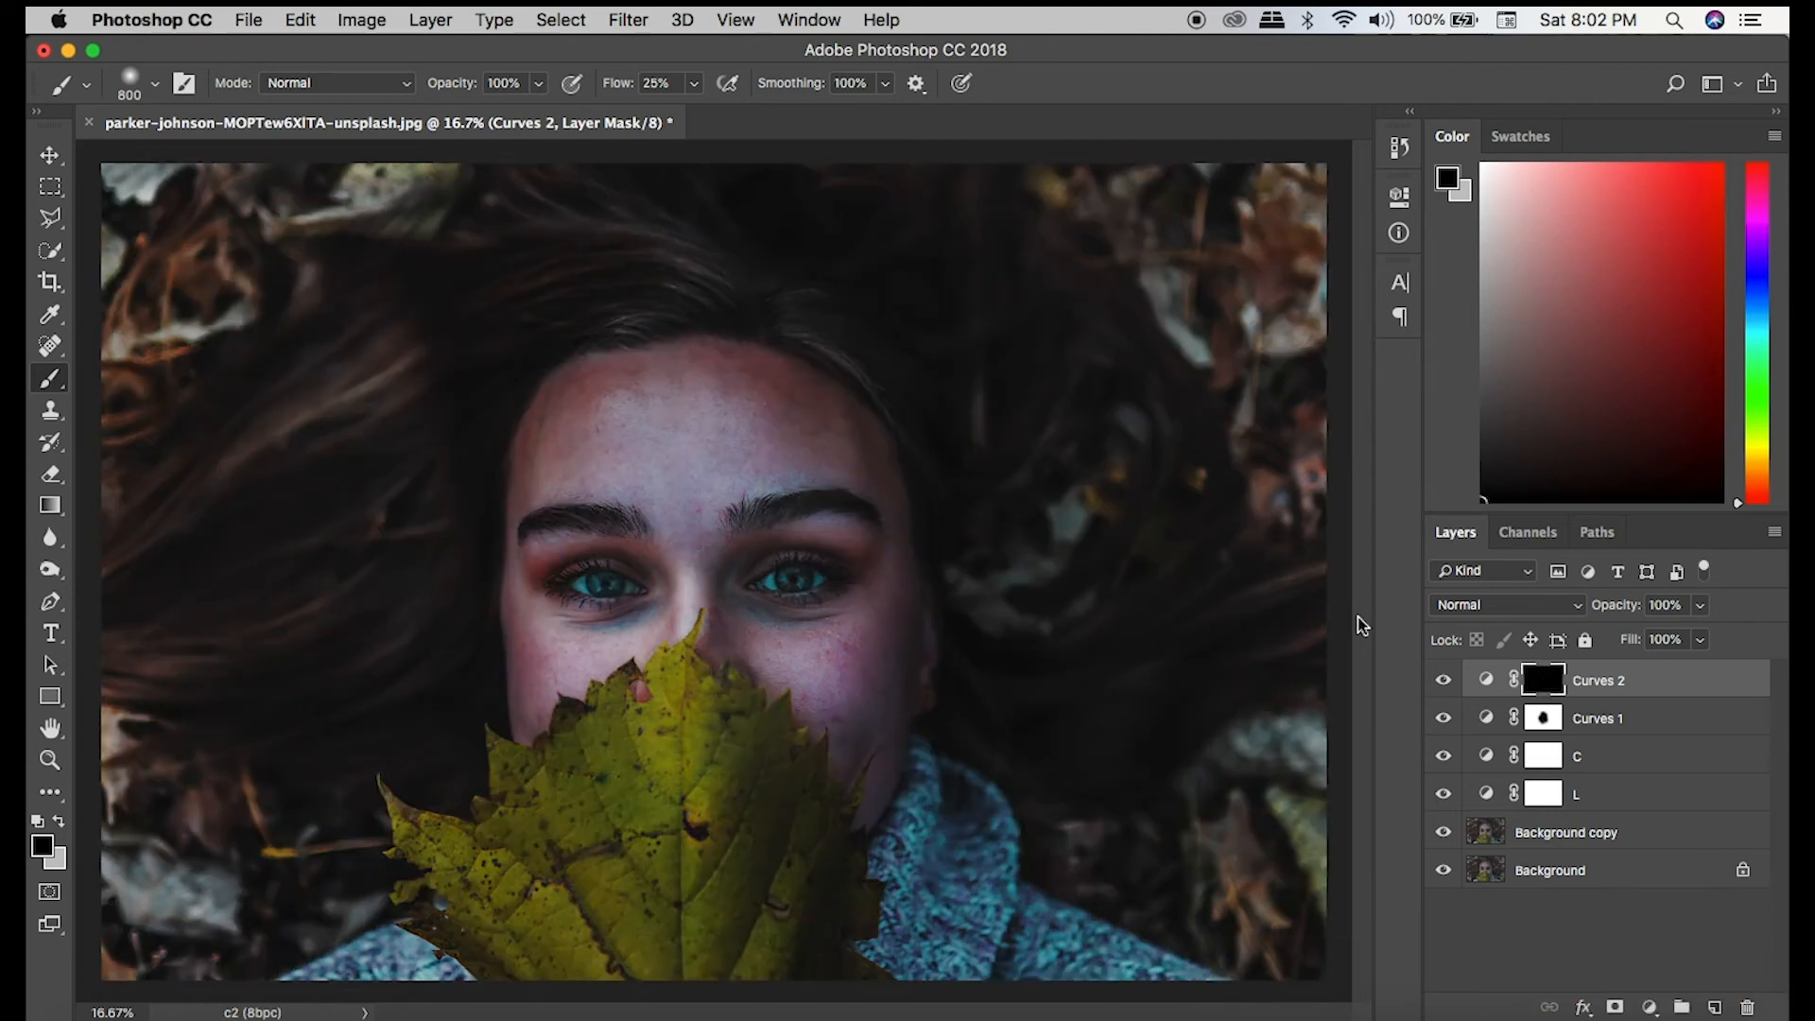
click(62, 828)
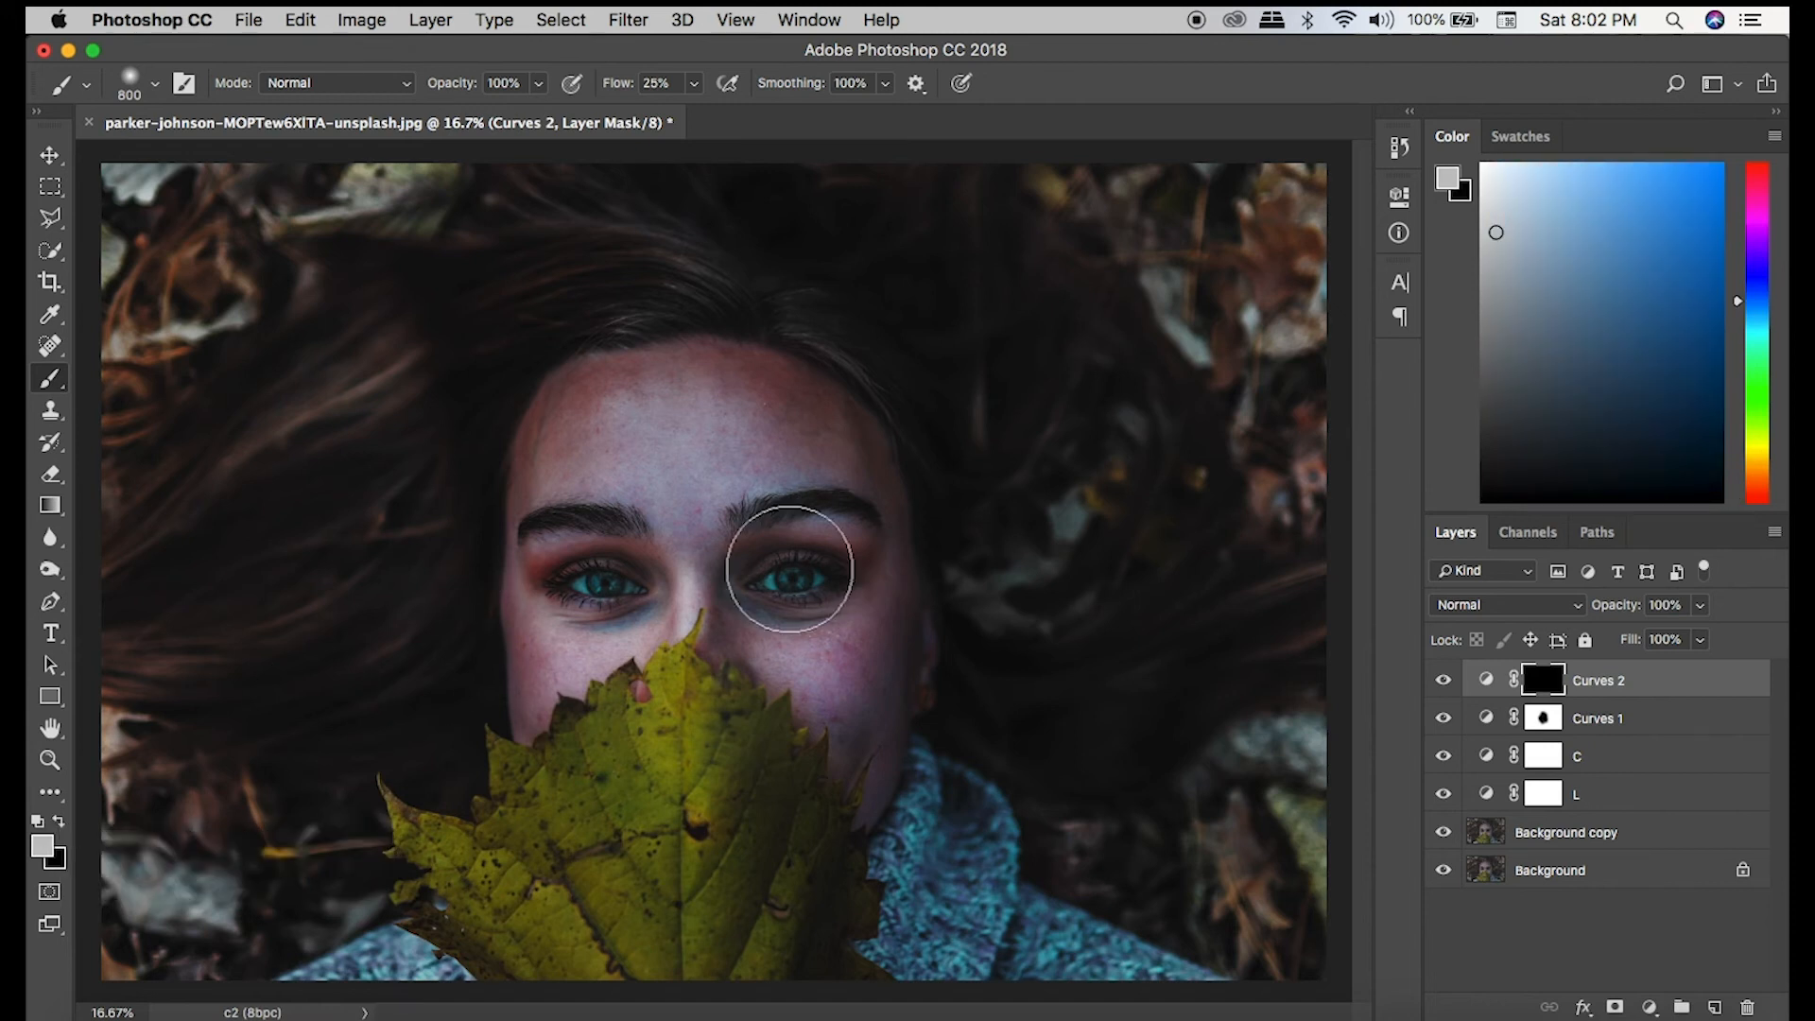
key(bracketleft)
key(bracketleft)
key(bracketleft)
key(bracketleft)
key(bracketleft)
key(bracketleft)
key(bracketleft)
key(bracketleft)
key(bracketleft)
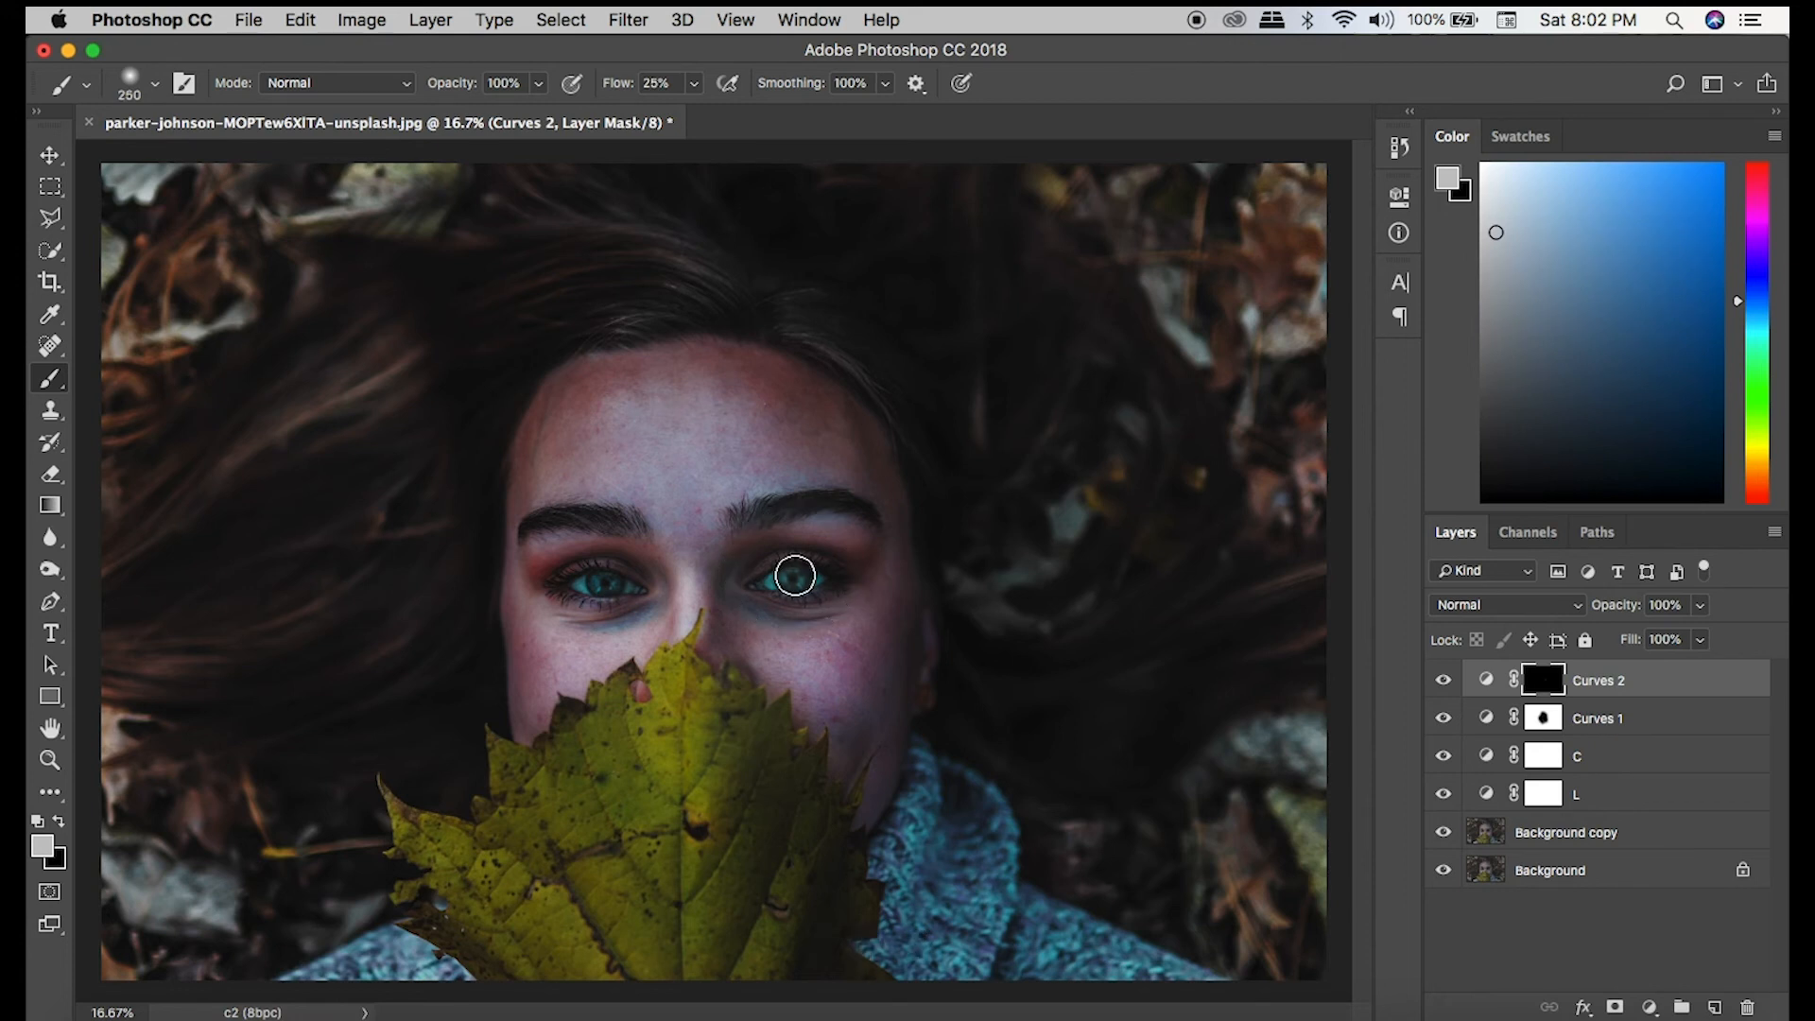
click(608, 582)
Compare the eyes with the Curves 2 layer hidden and shown, and test its opacity, leaving it at 100%.
click(1443, 681)
click(1443, 682)
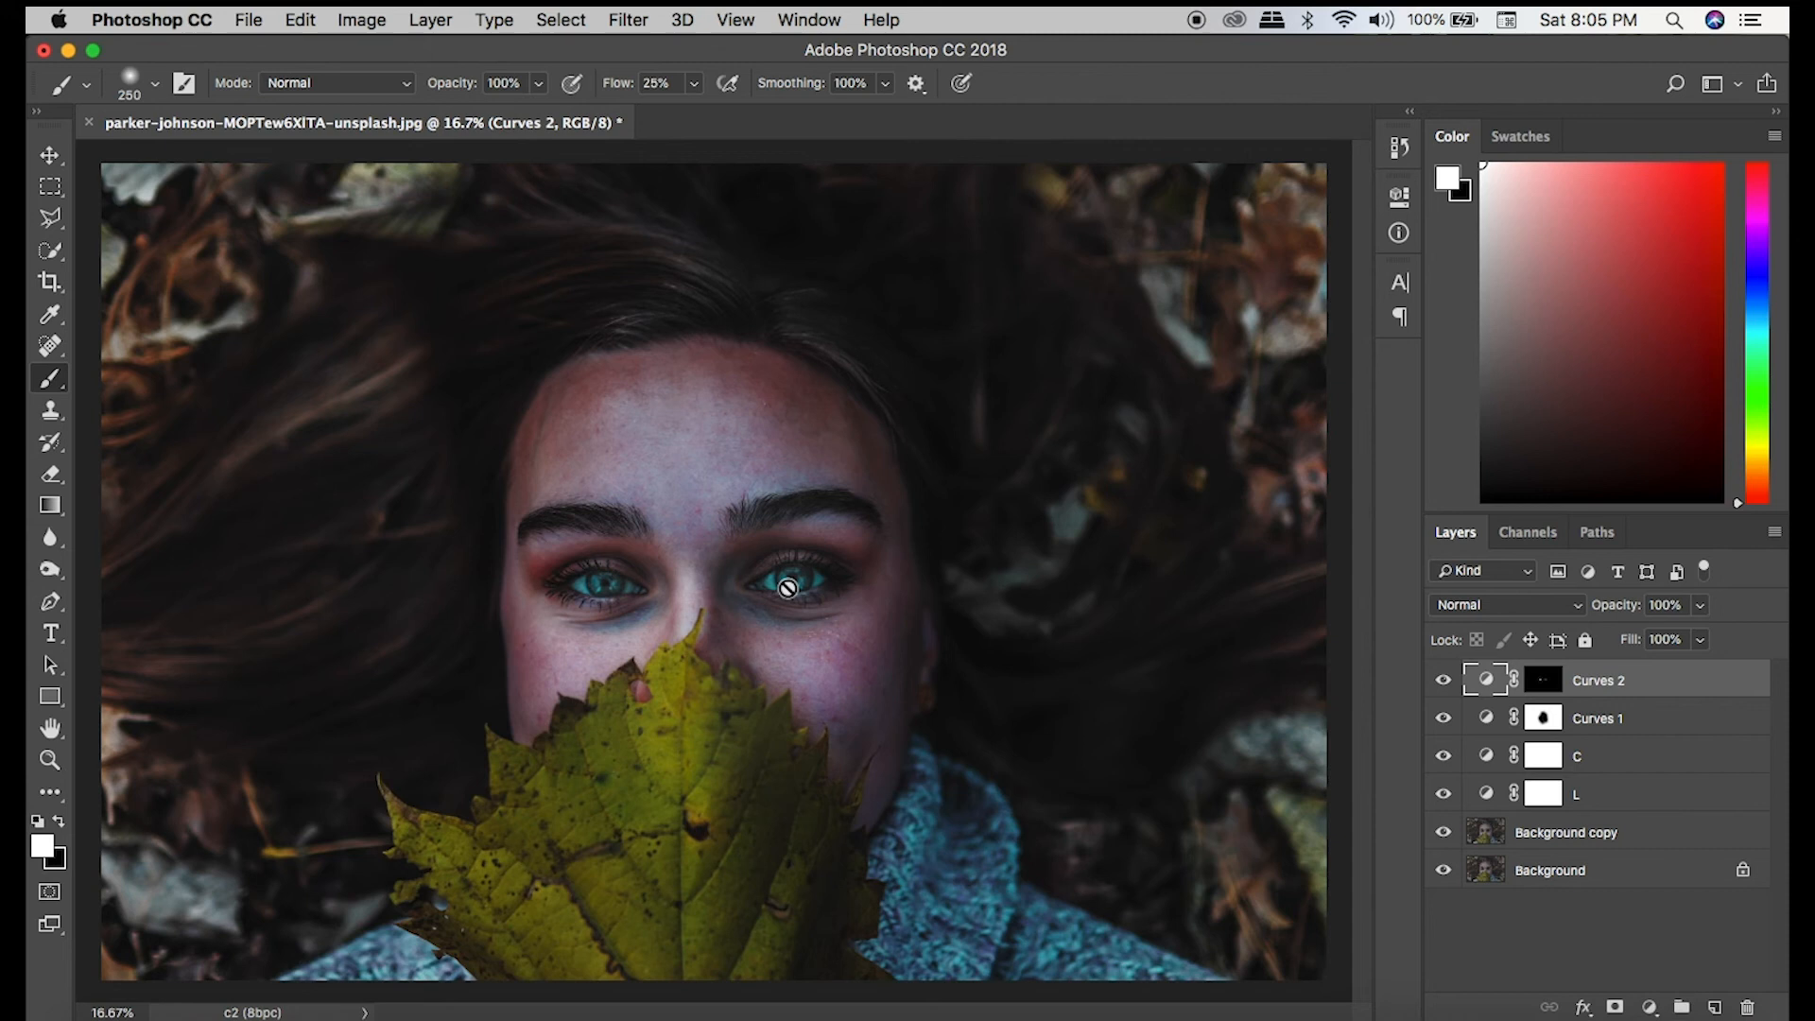
click(1700, 605)
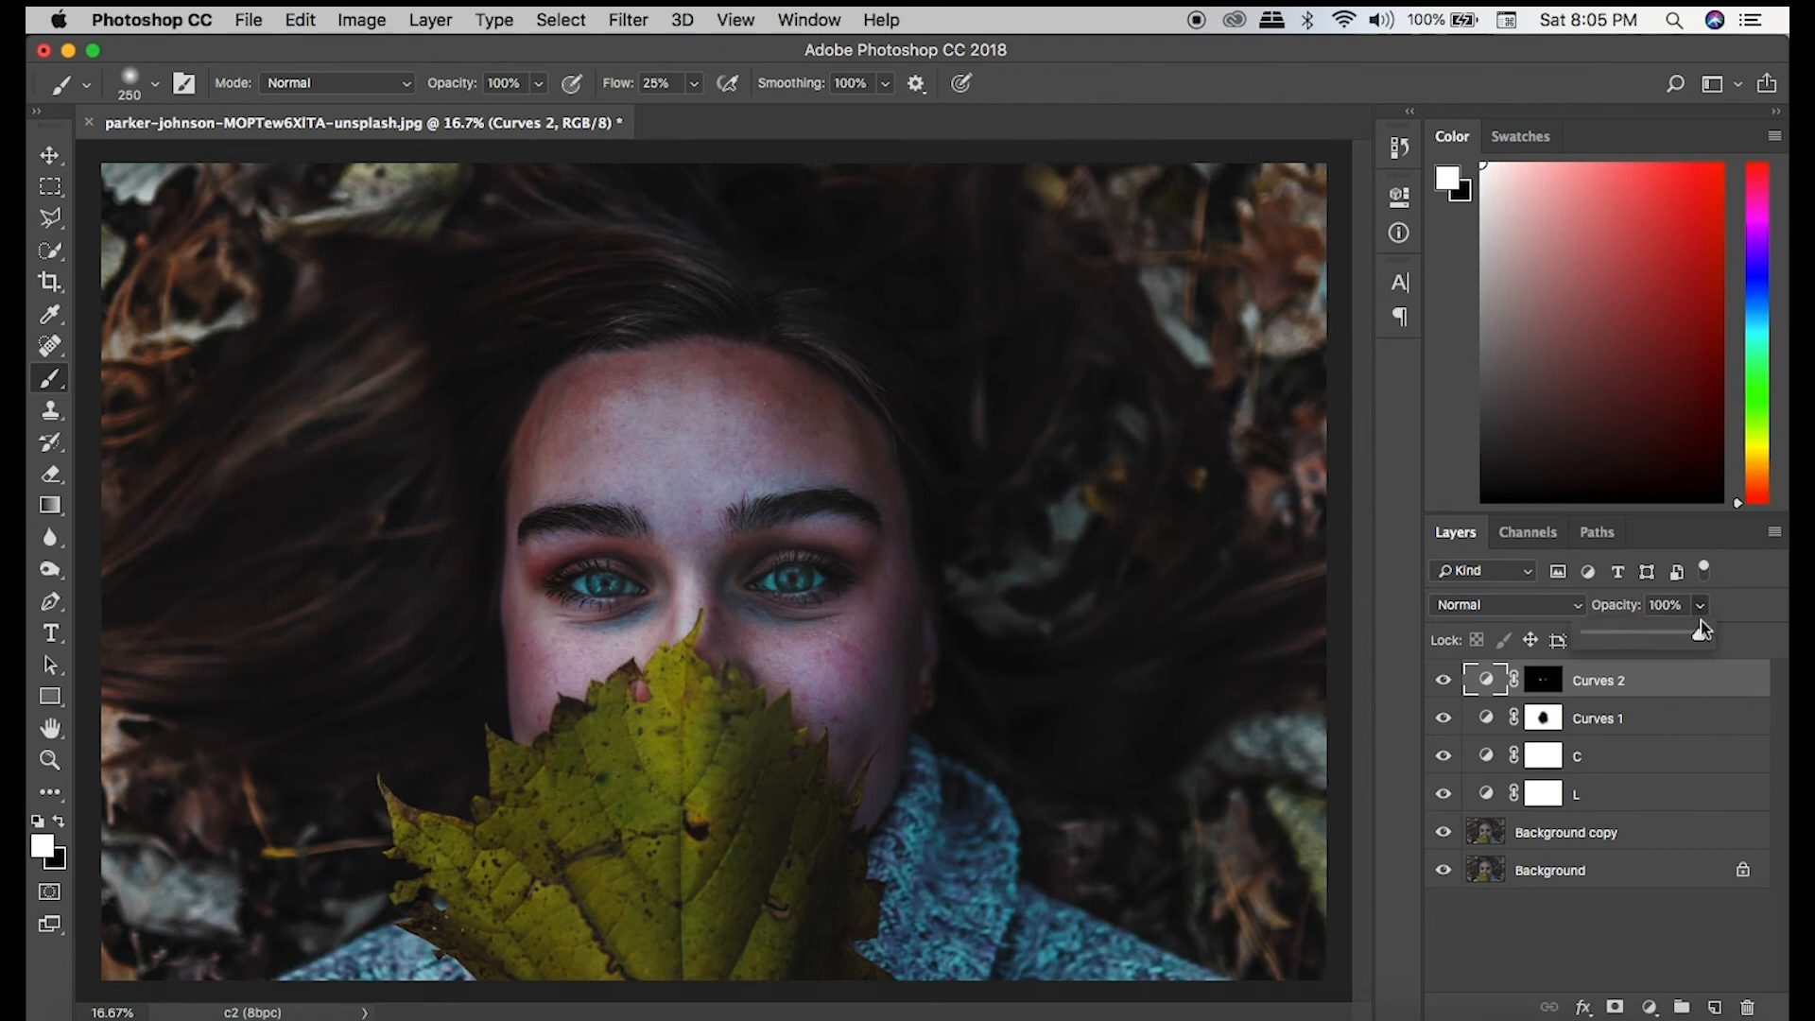
drag(1659, 637, 1713, 637)
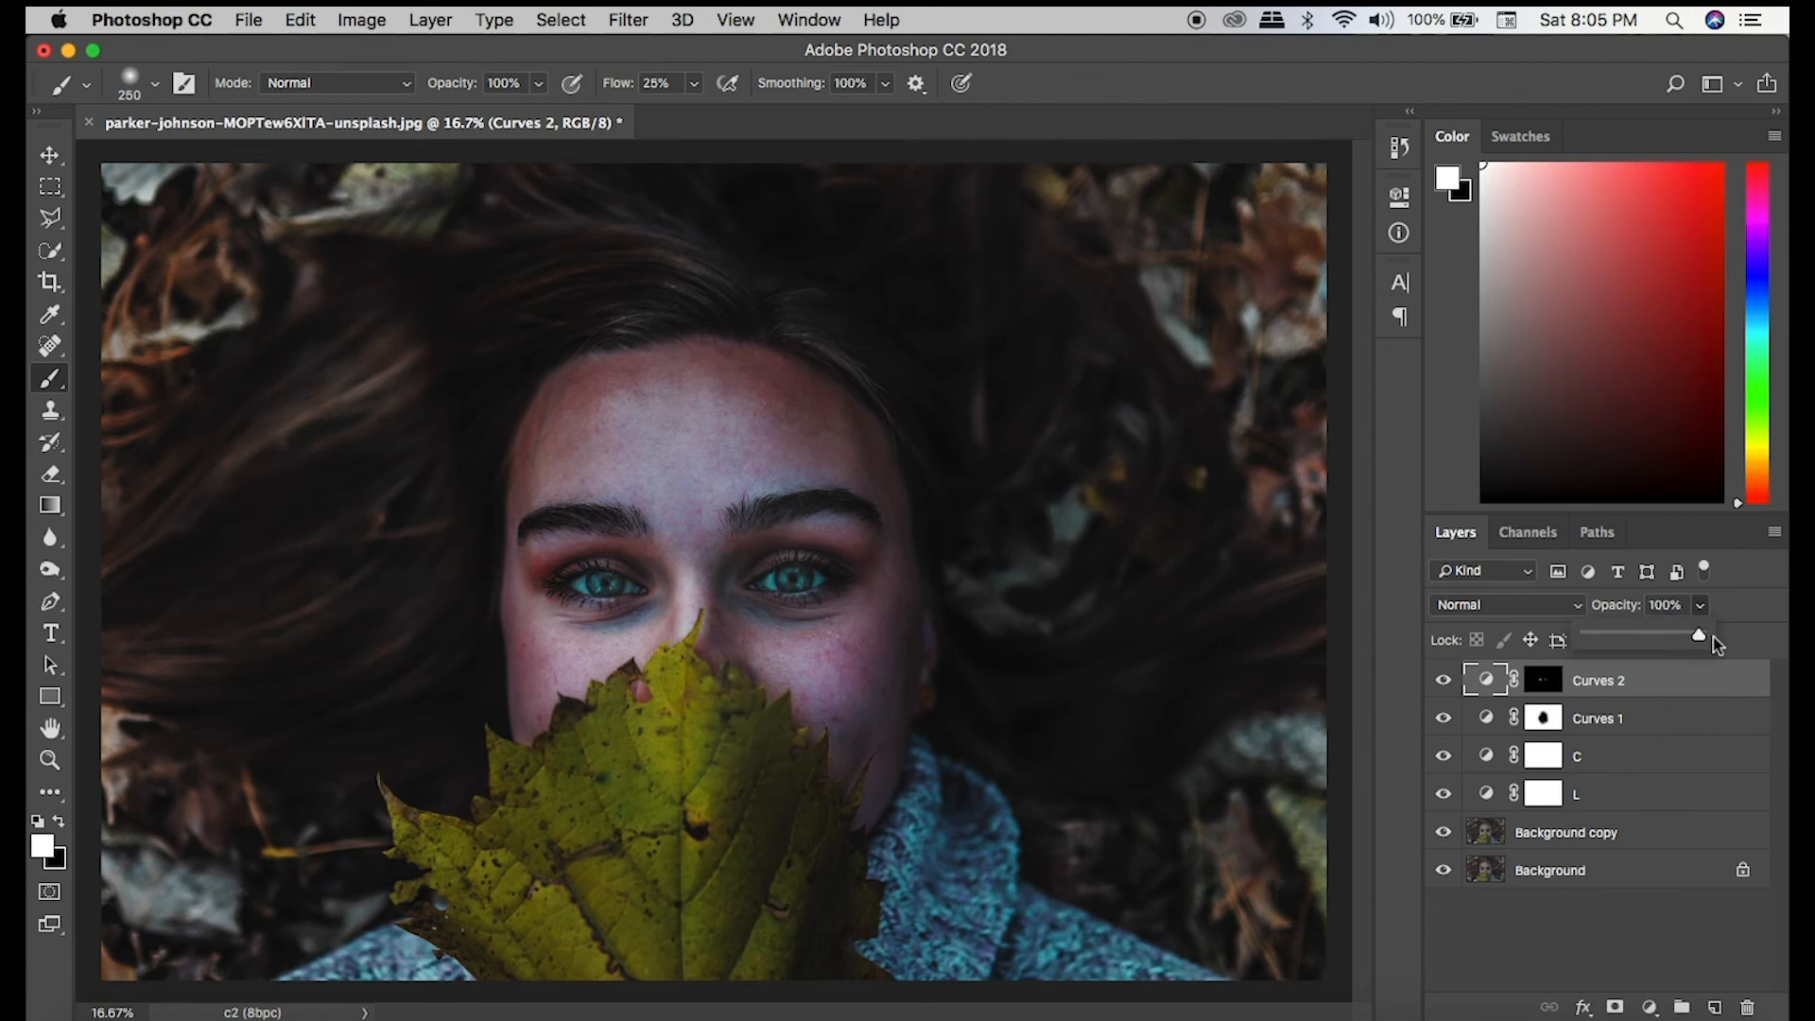
Soften the eye brightening by lowering the midtone point on the Curves 2 curve slightly.
double_click(1486, 681)
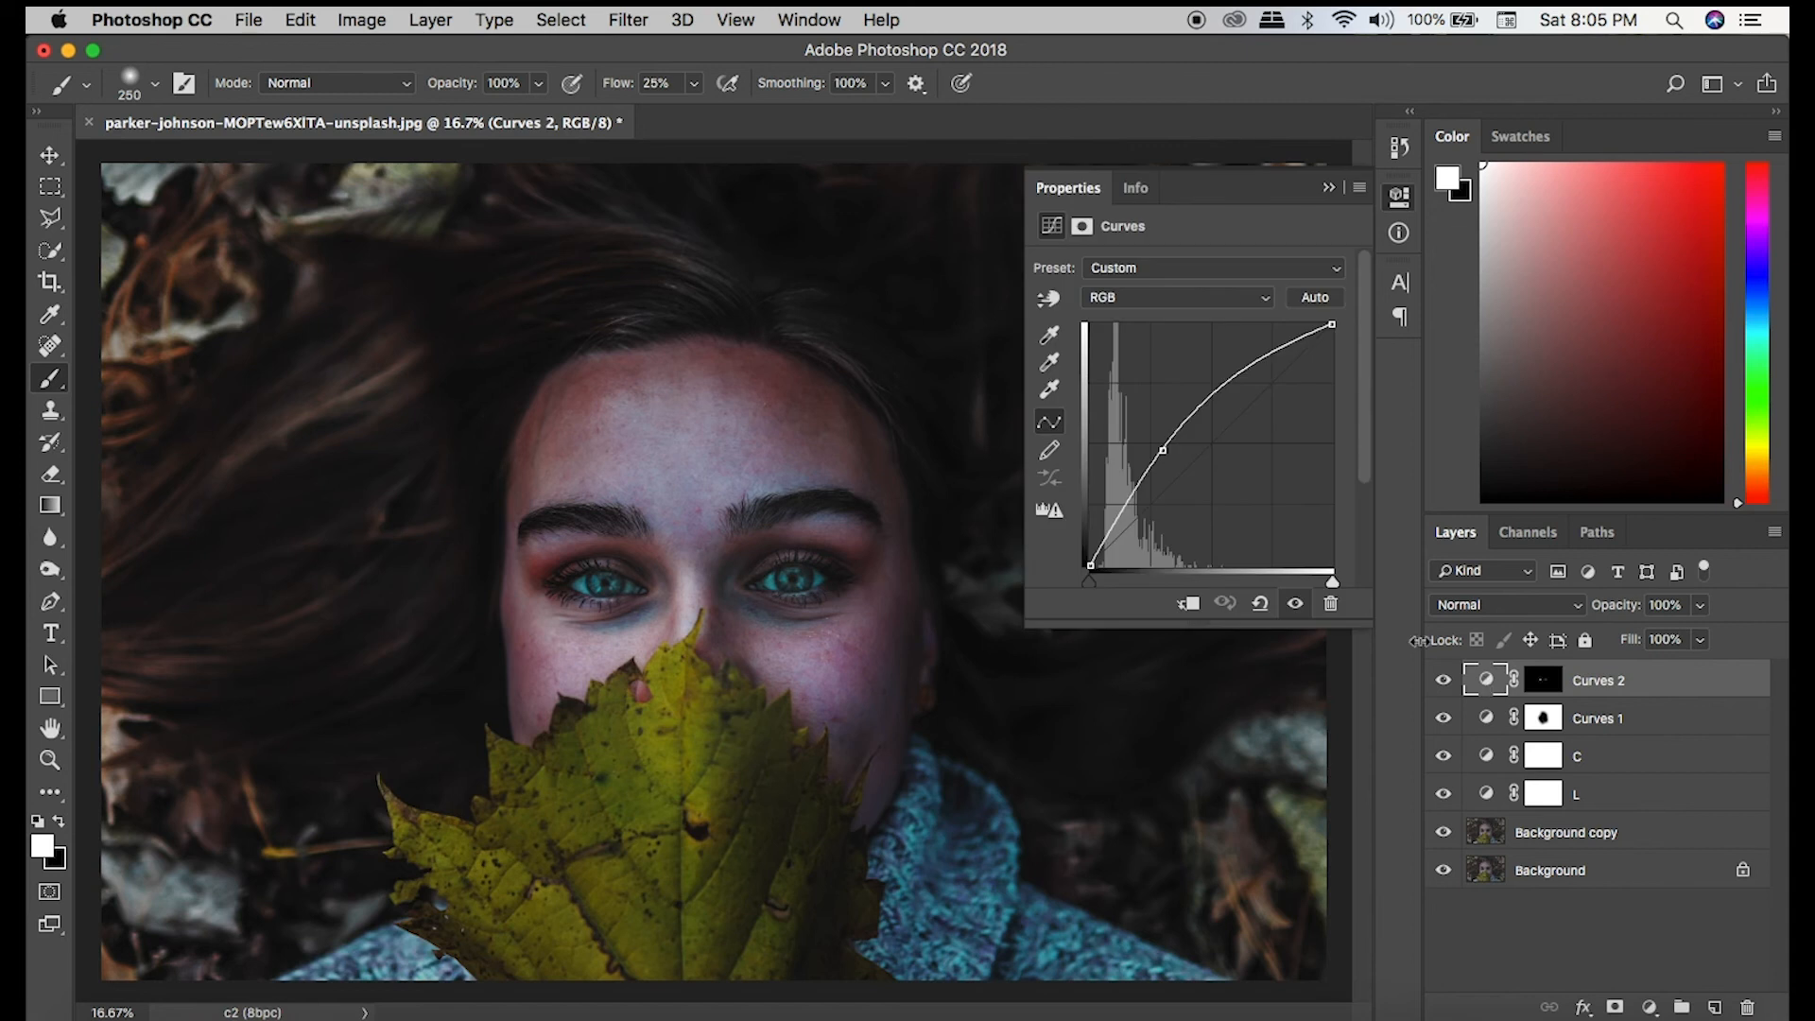
click(1173, 459)
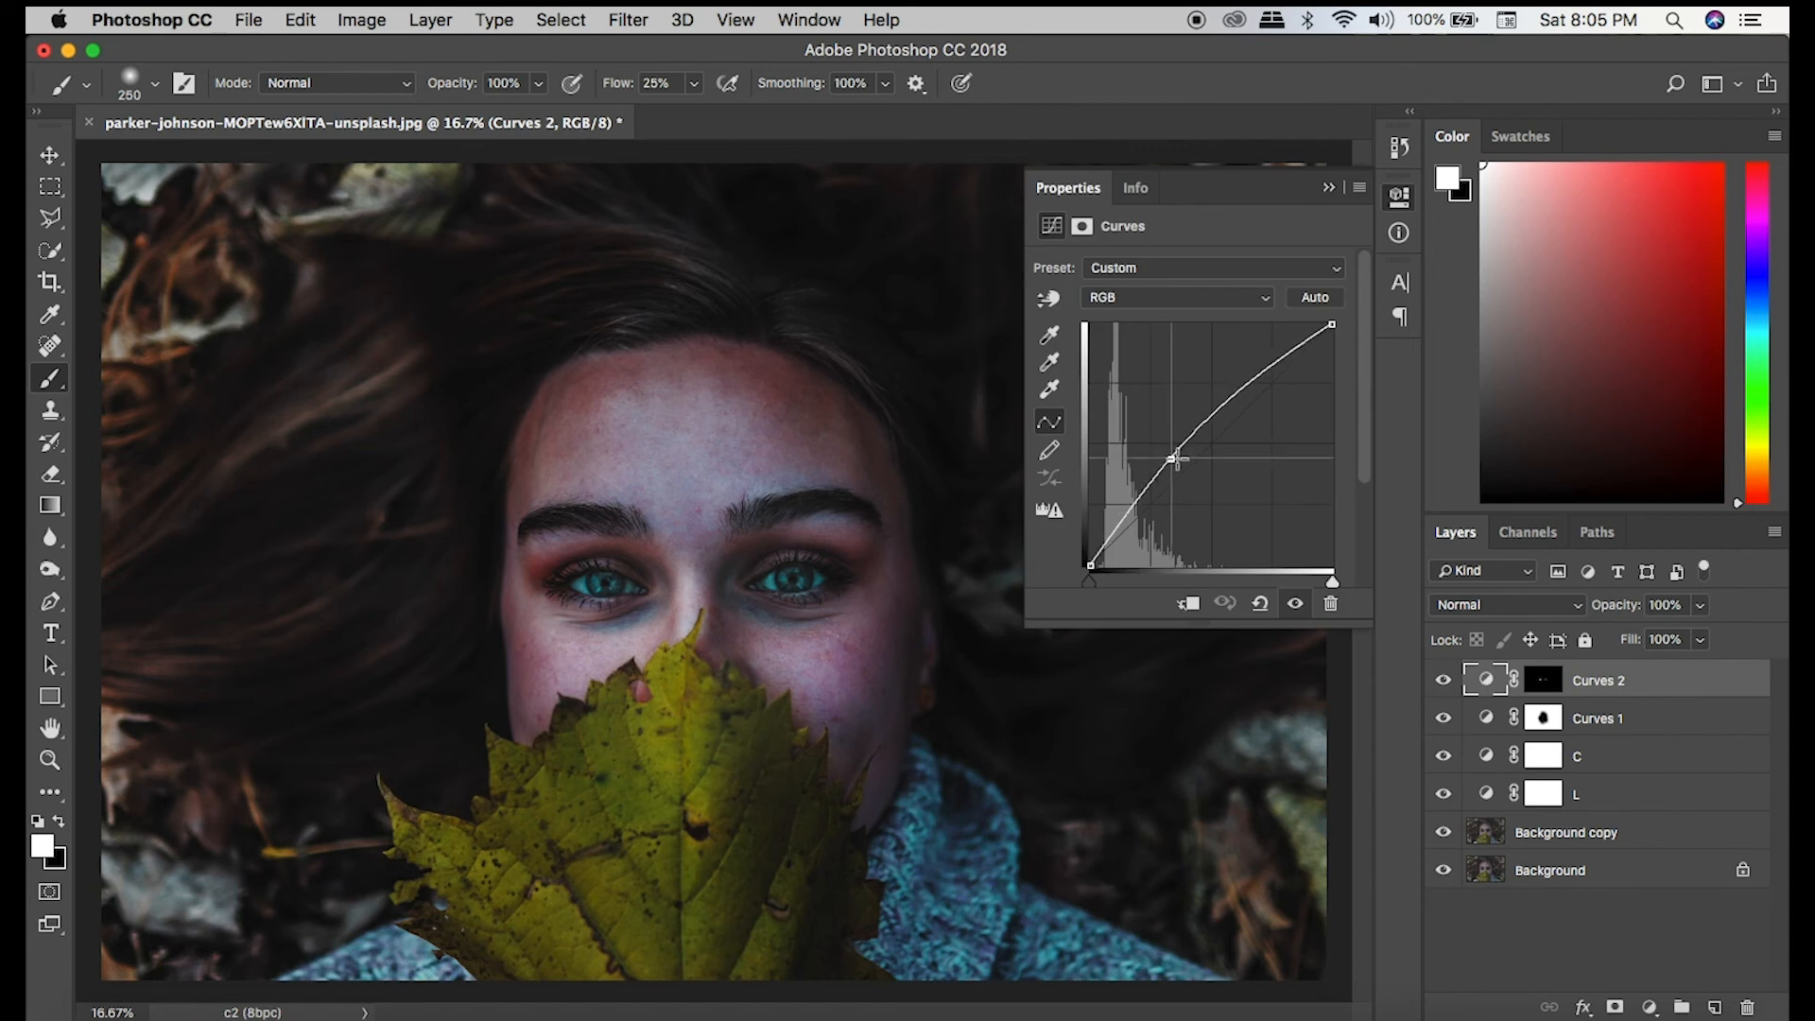
click(1328, 188)
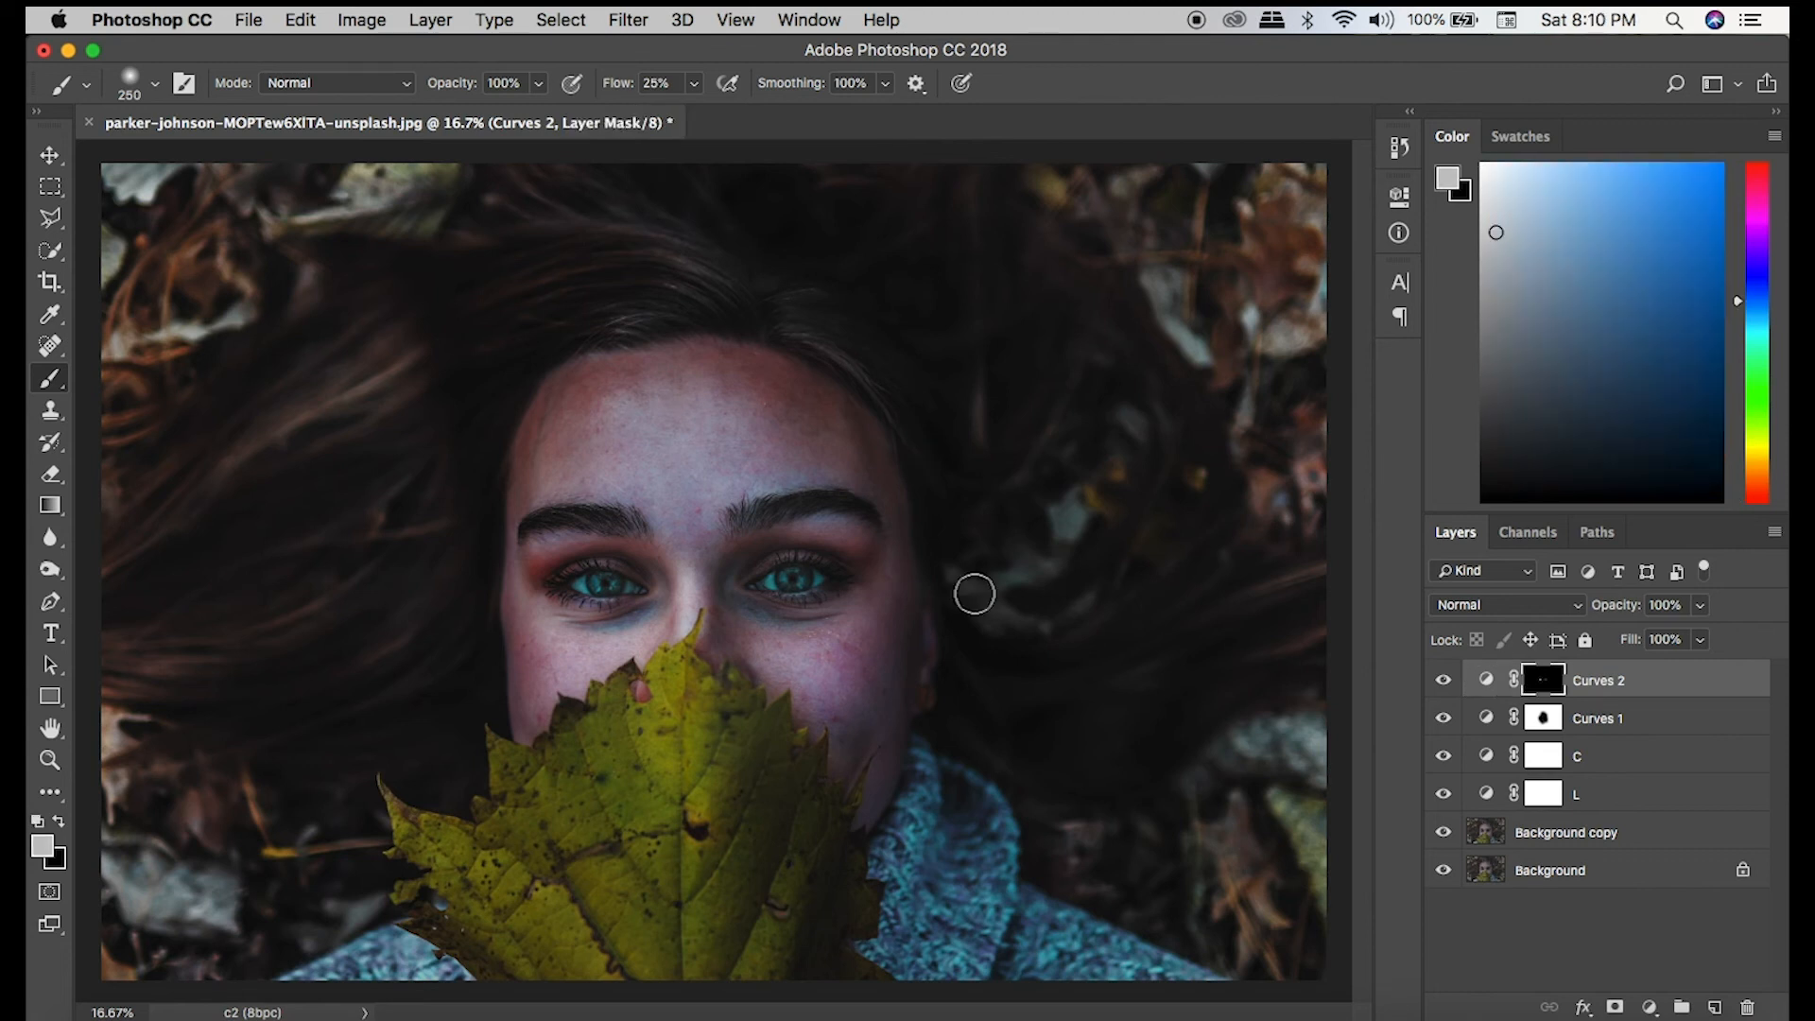
Add a Curves adjustment layer above Curves 2 and select its Red channel for editing.
click(1650, 1007)
click(1638, 660)
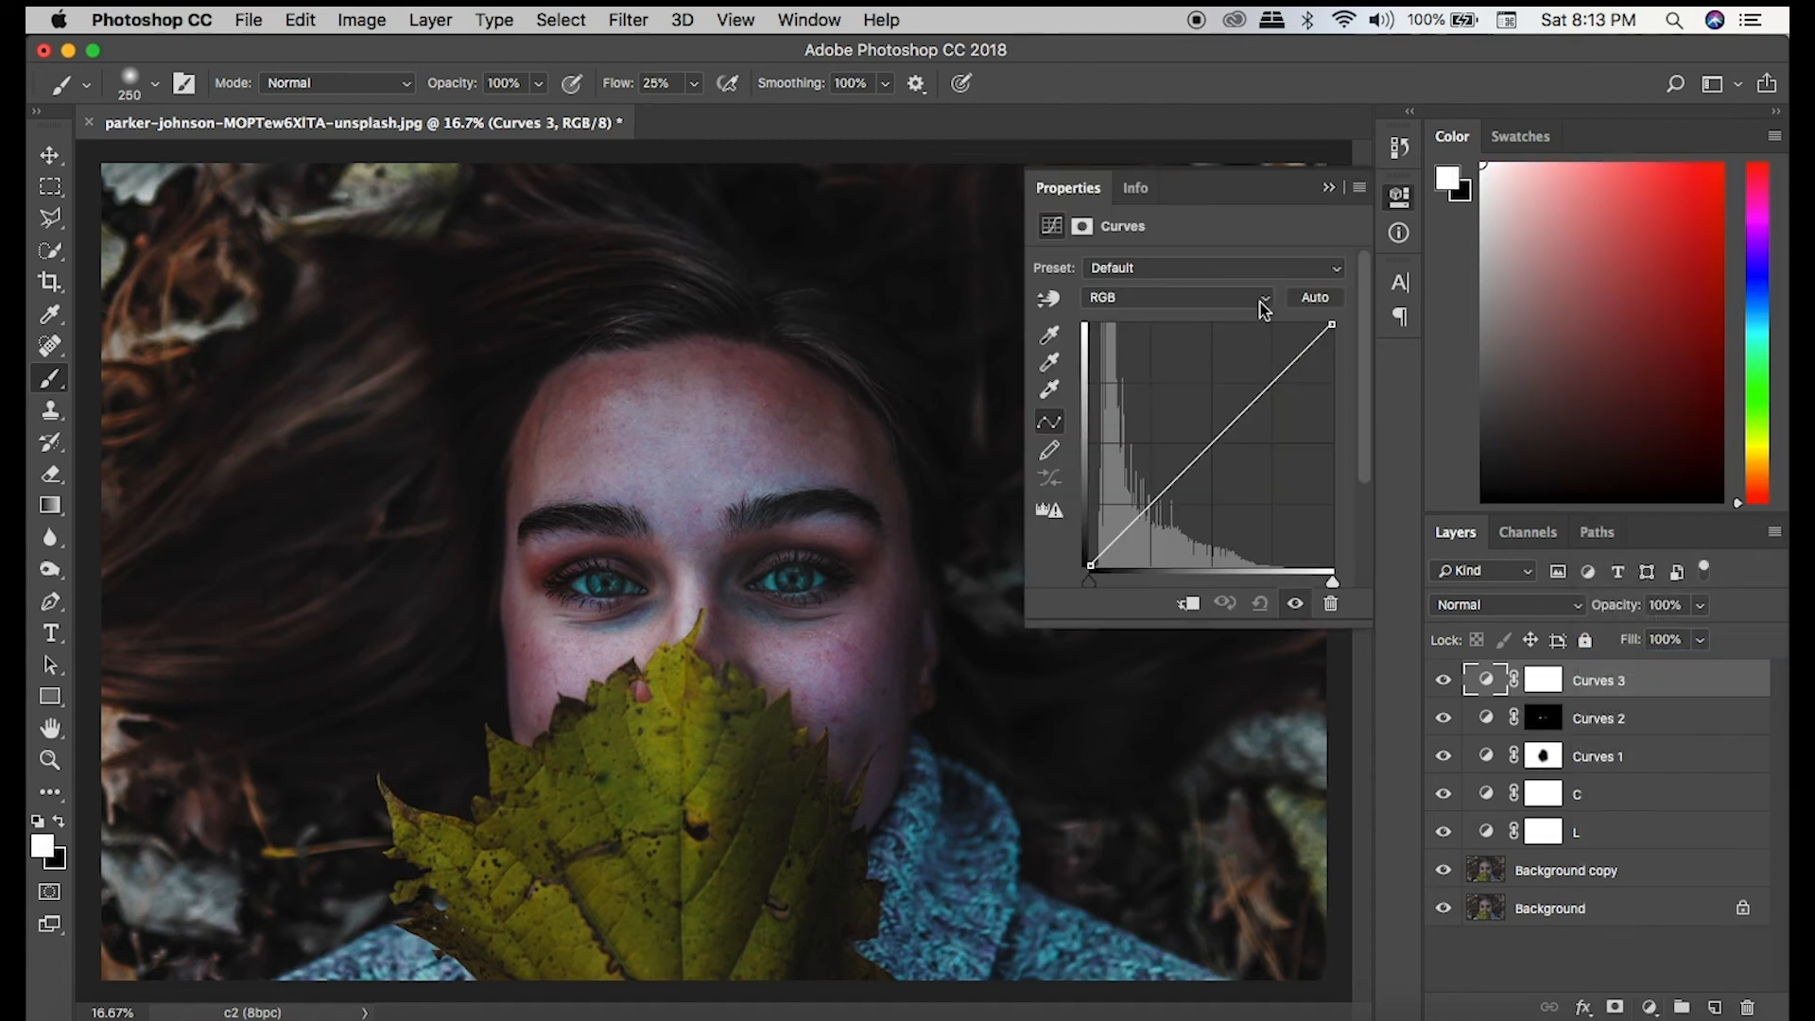
click(1264, 305)
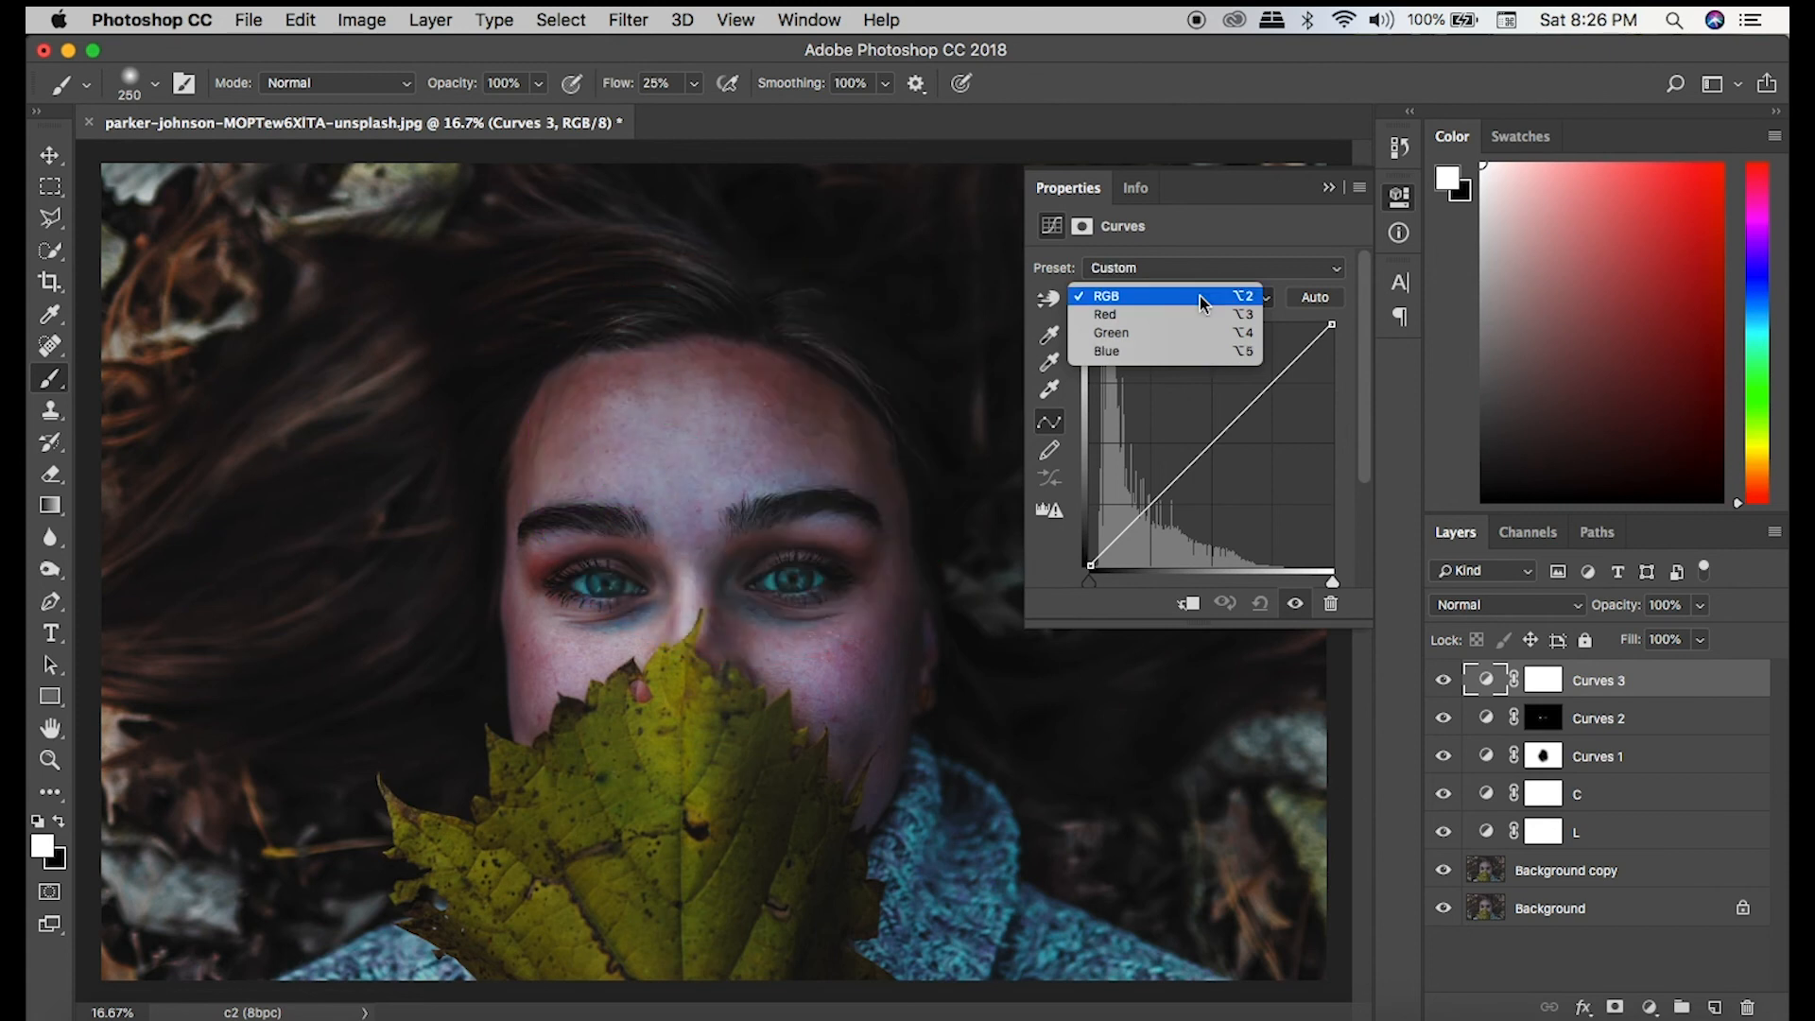
click(1193, 314)
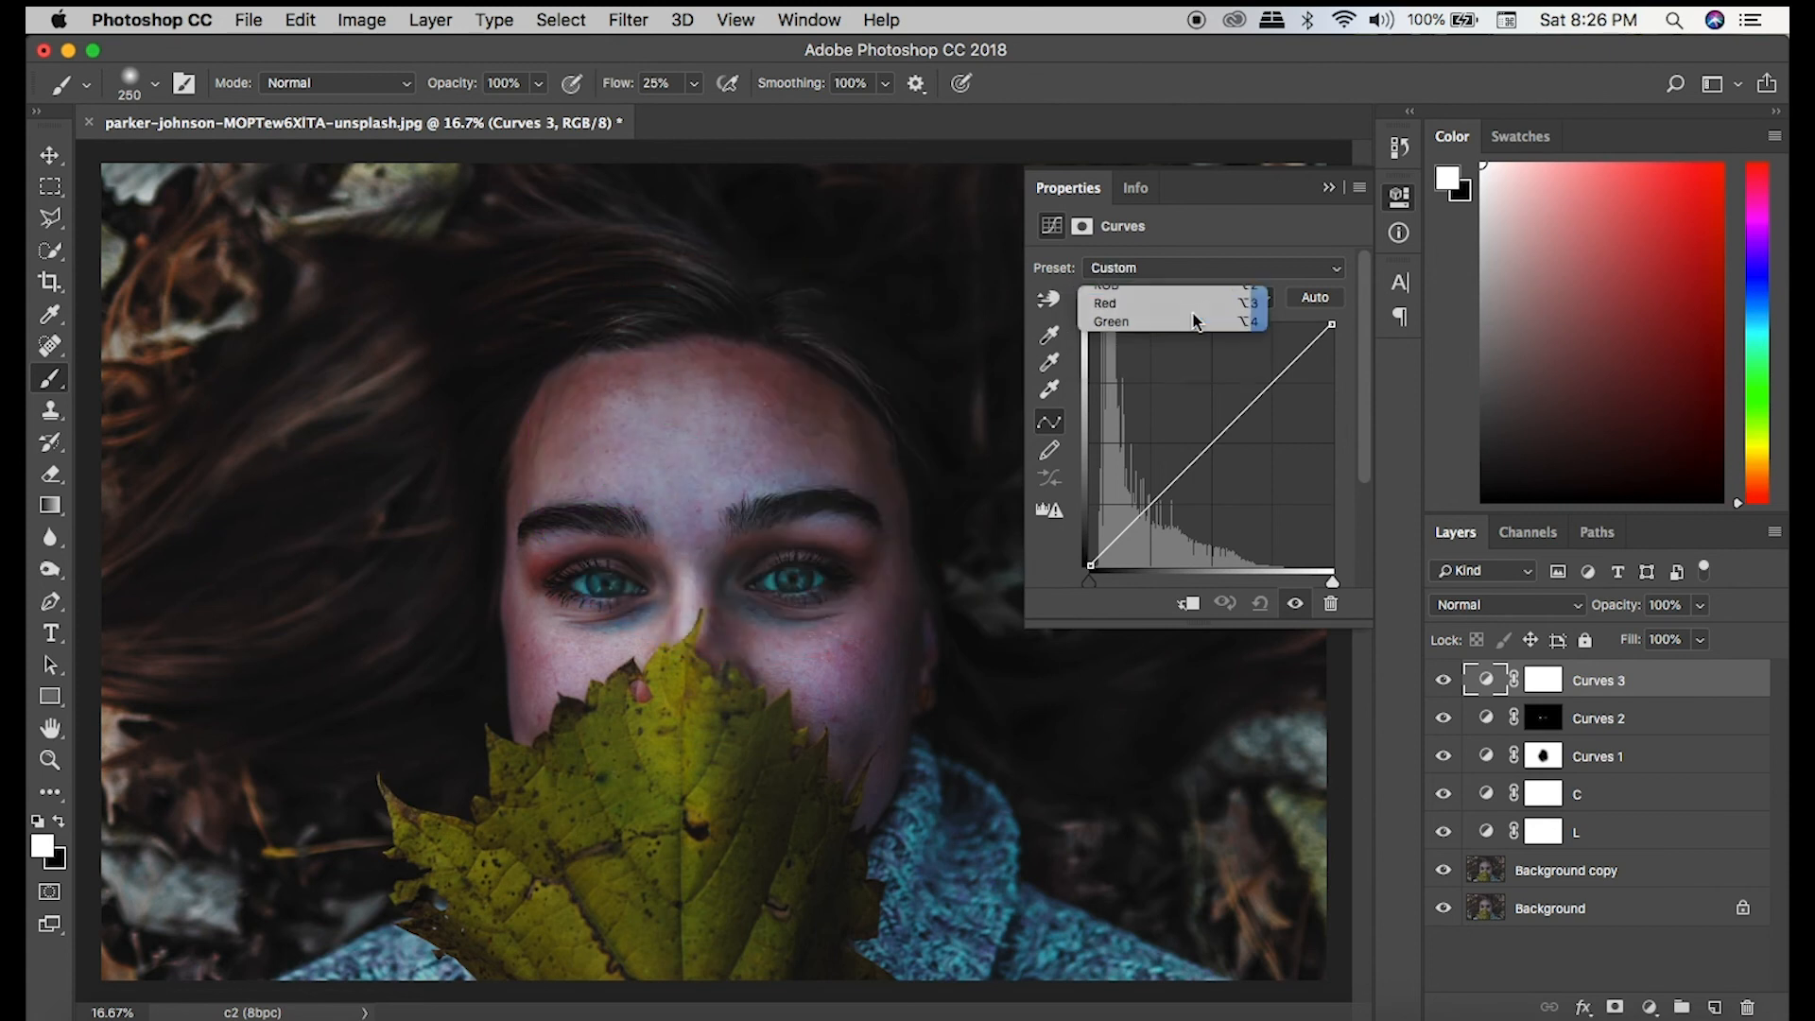
Try raising and lowering a midtone point on the Red curve, and remove the point.
drag(1207, 435, 1194, 426)
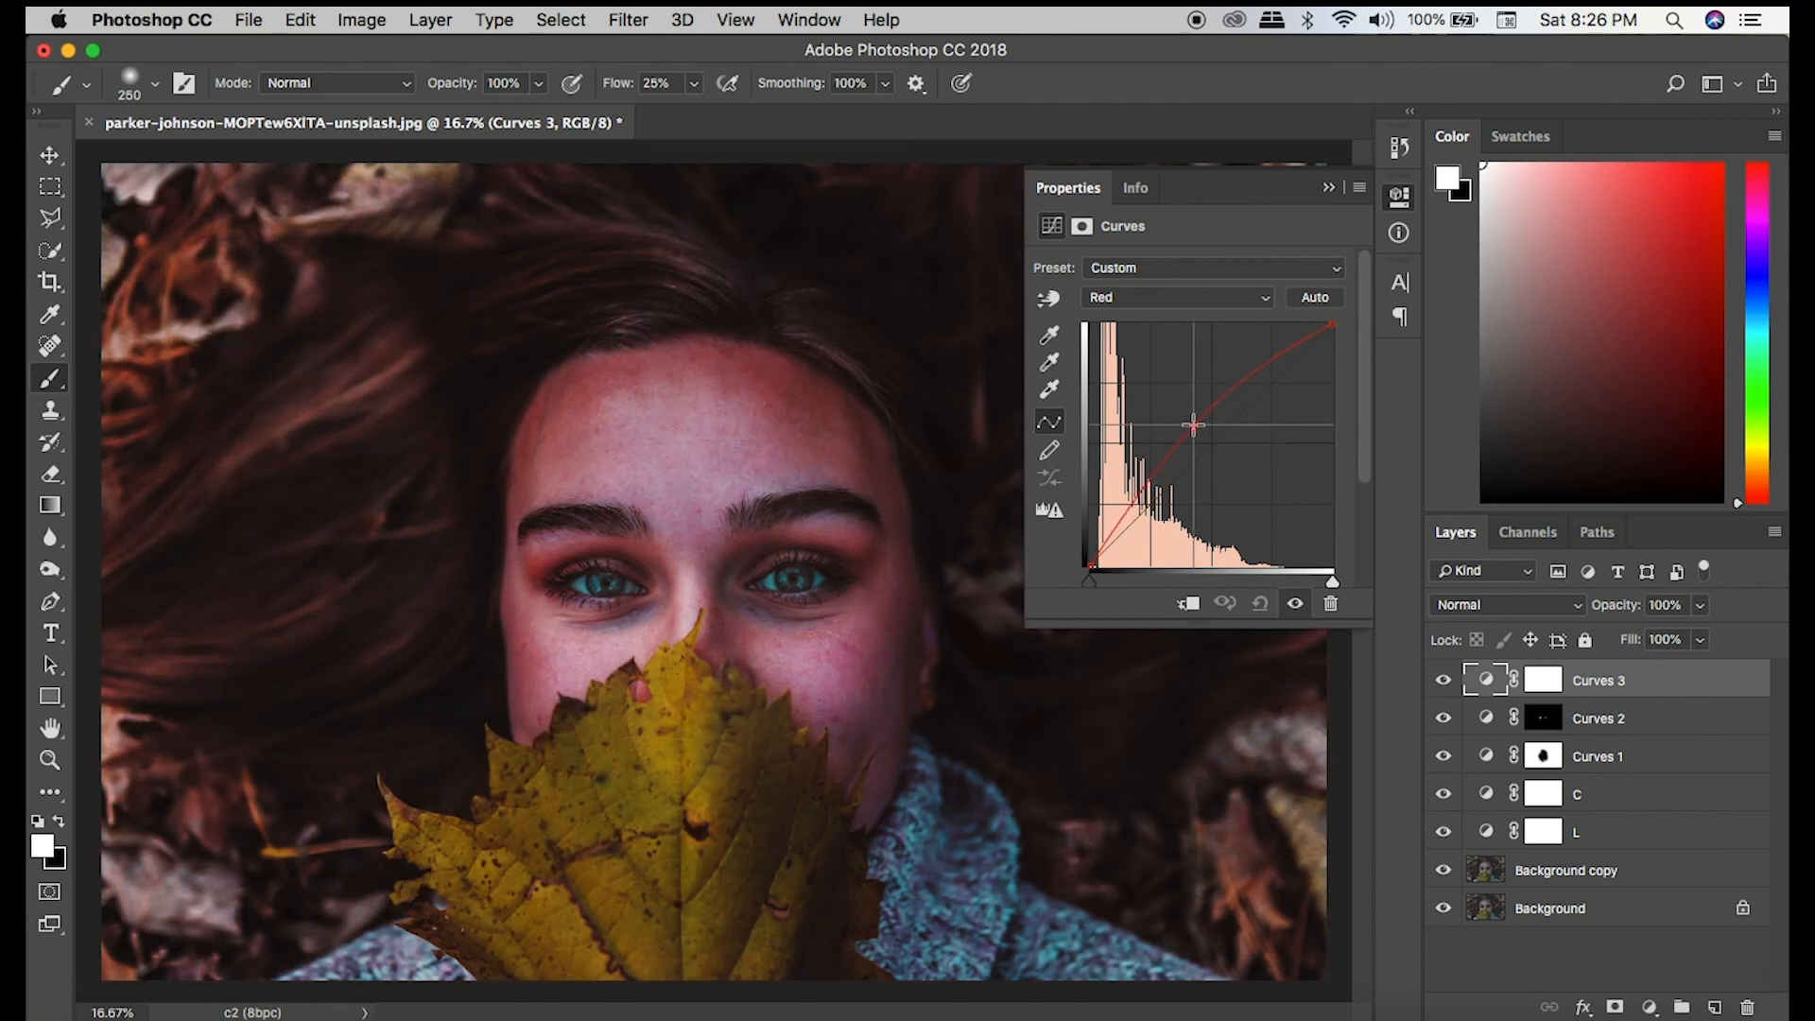
drag(1194, 425, 1219, 470)
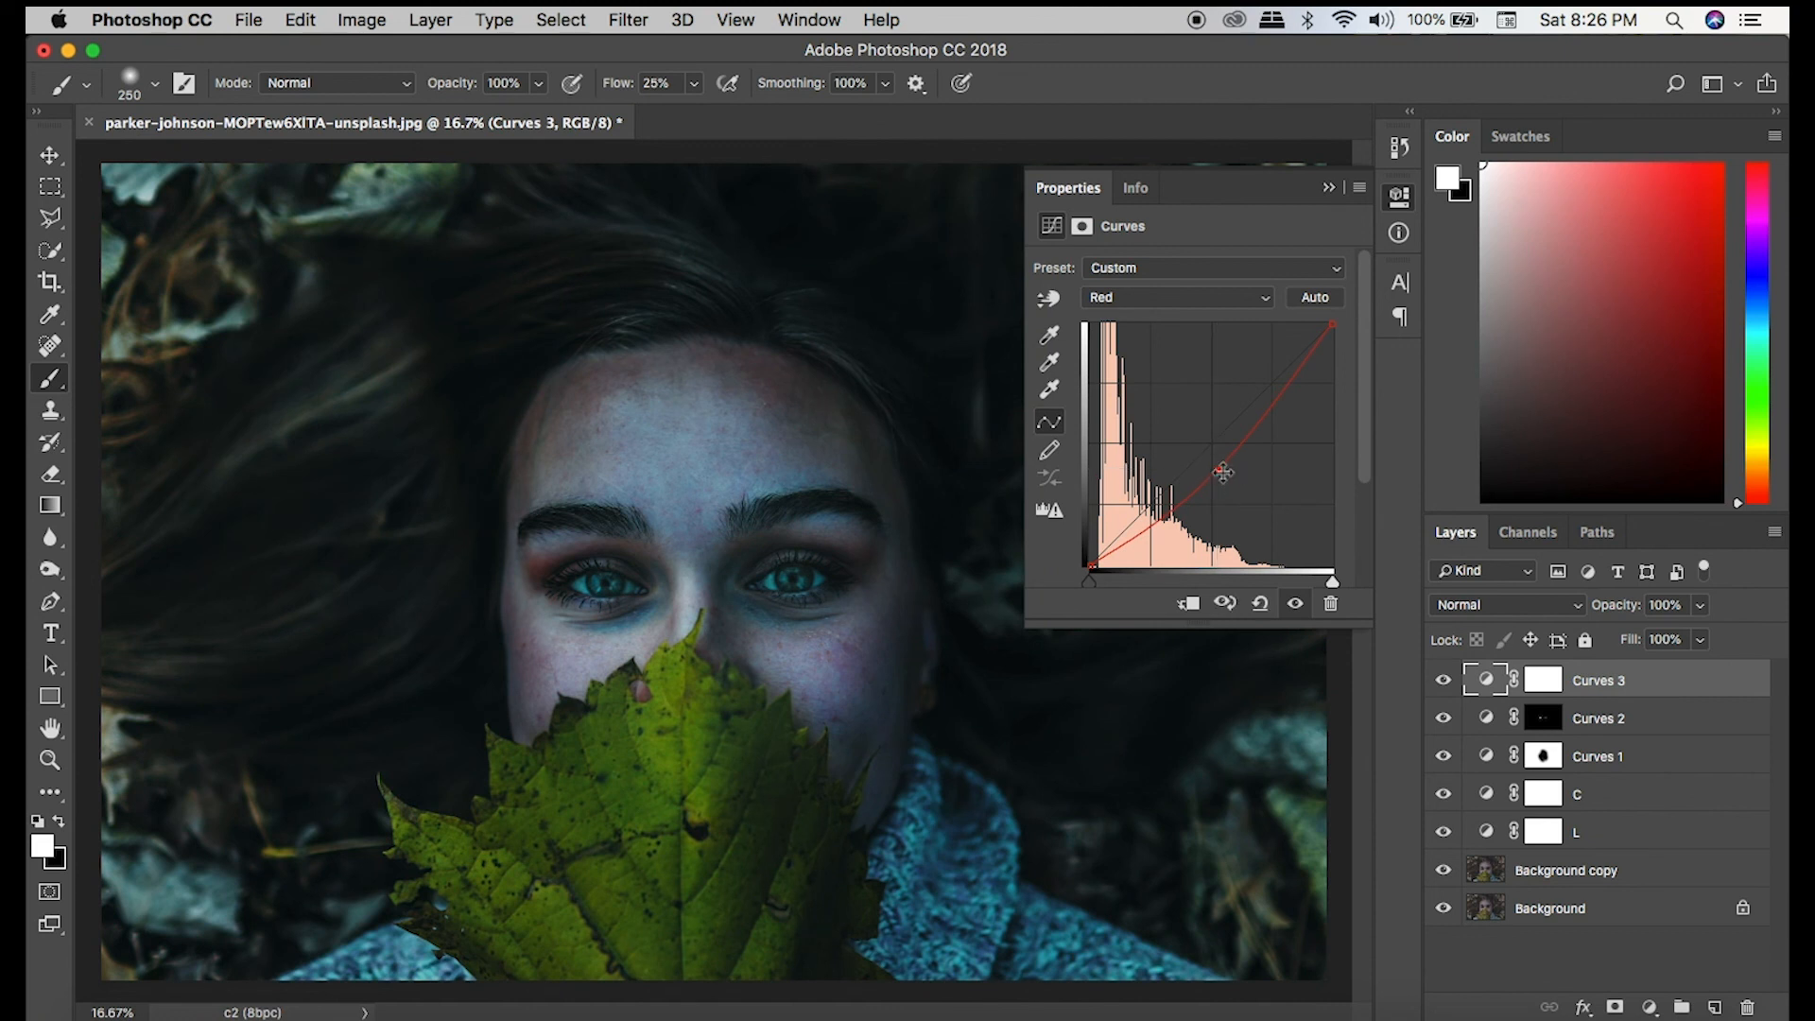
ctrl+click(1220, 469)
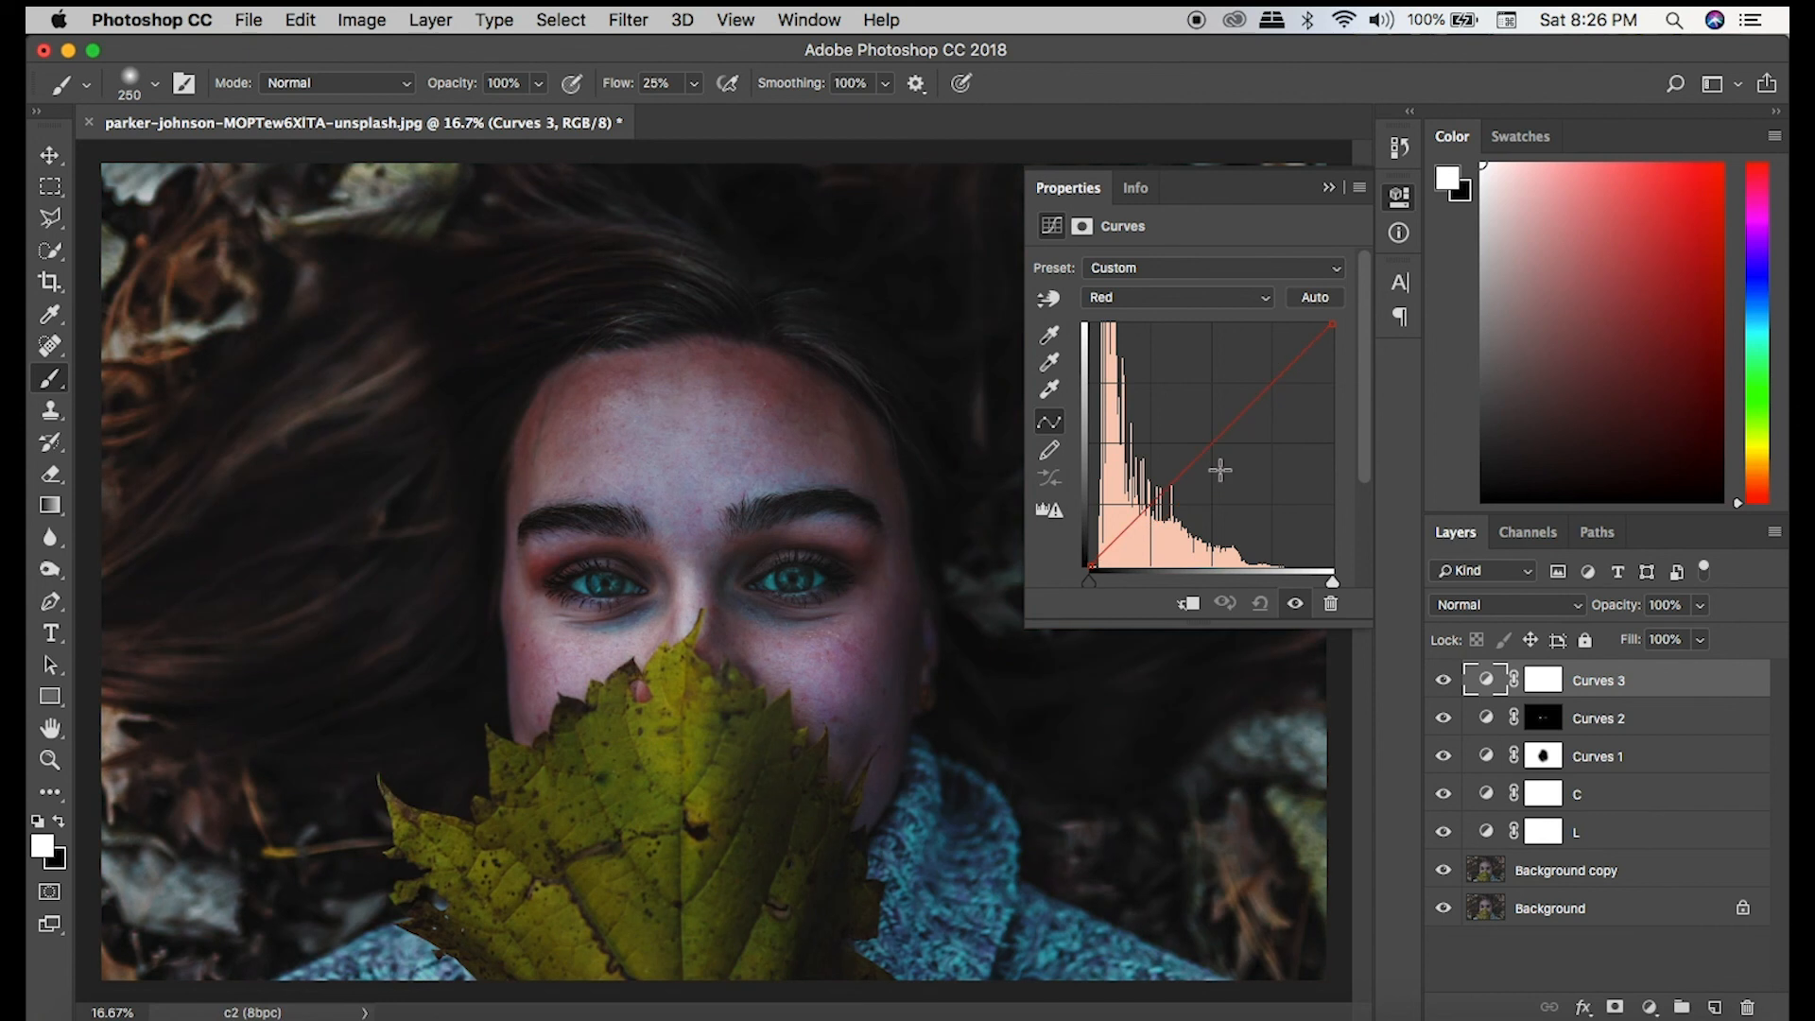
Lower the Red and Blue curves of Curves 3 slightly from a tone on the upper forehead with on-image adjustment.
click(1043, 302)
drag(792, 390, 792, 410)
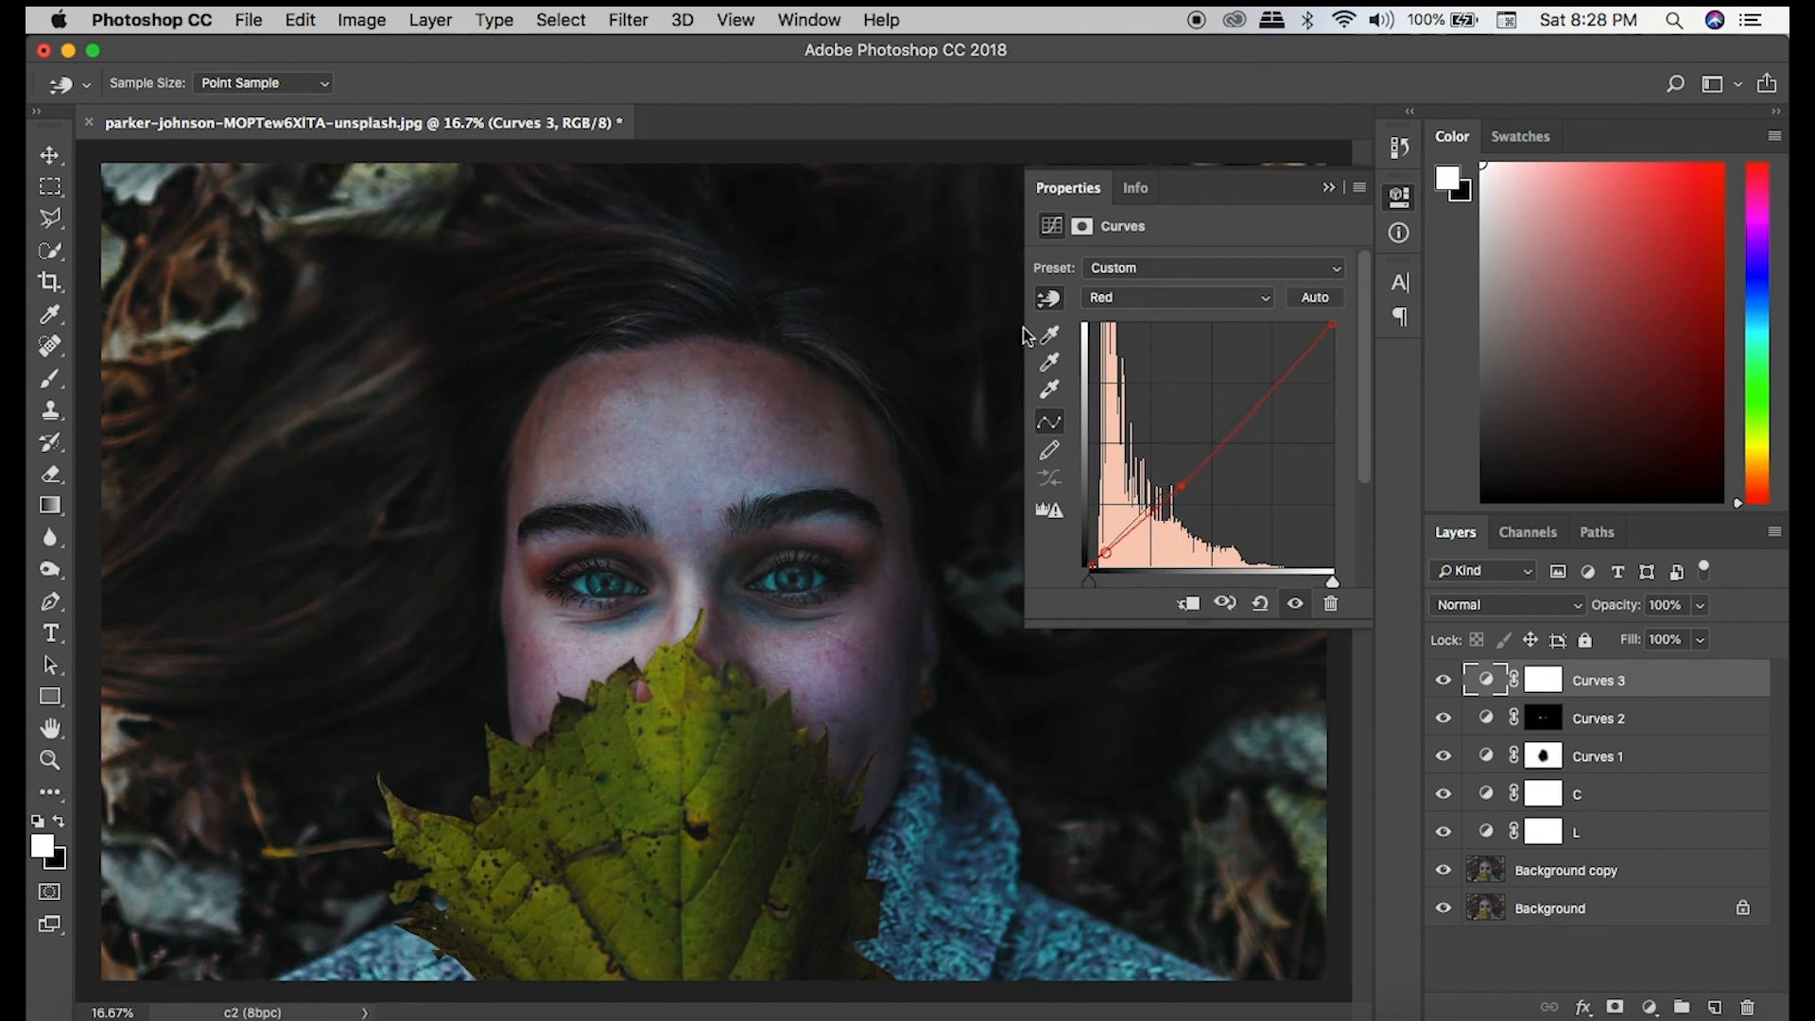
click(1135, 297)
click(1115, 333)
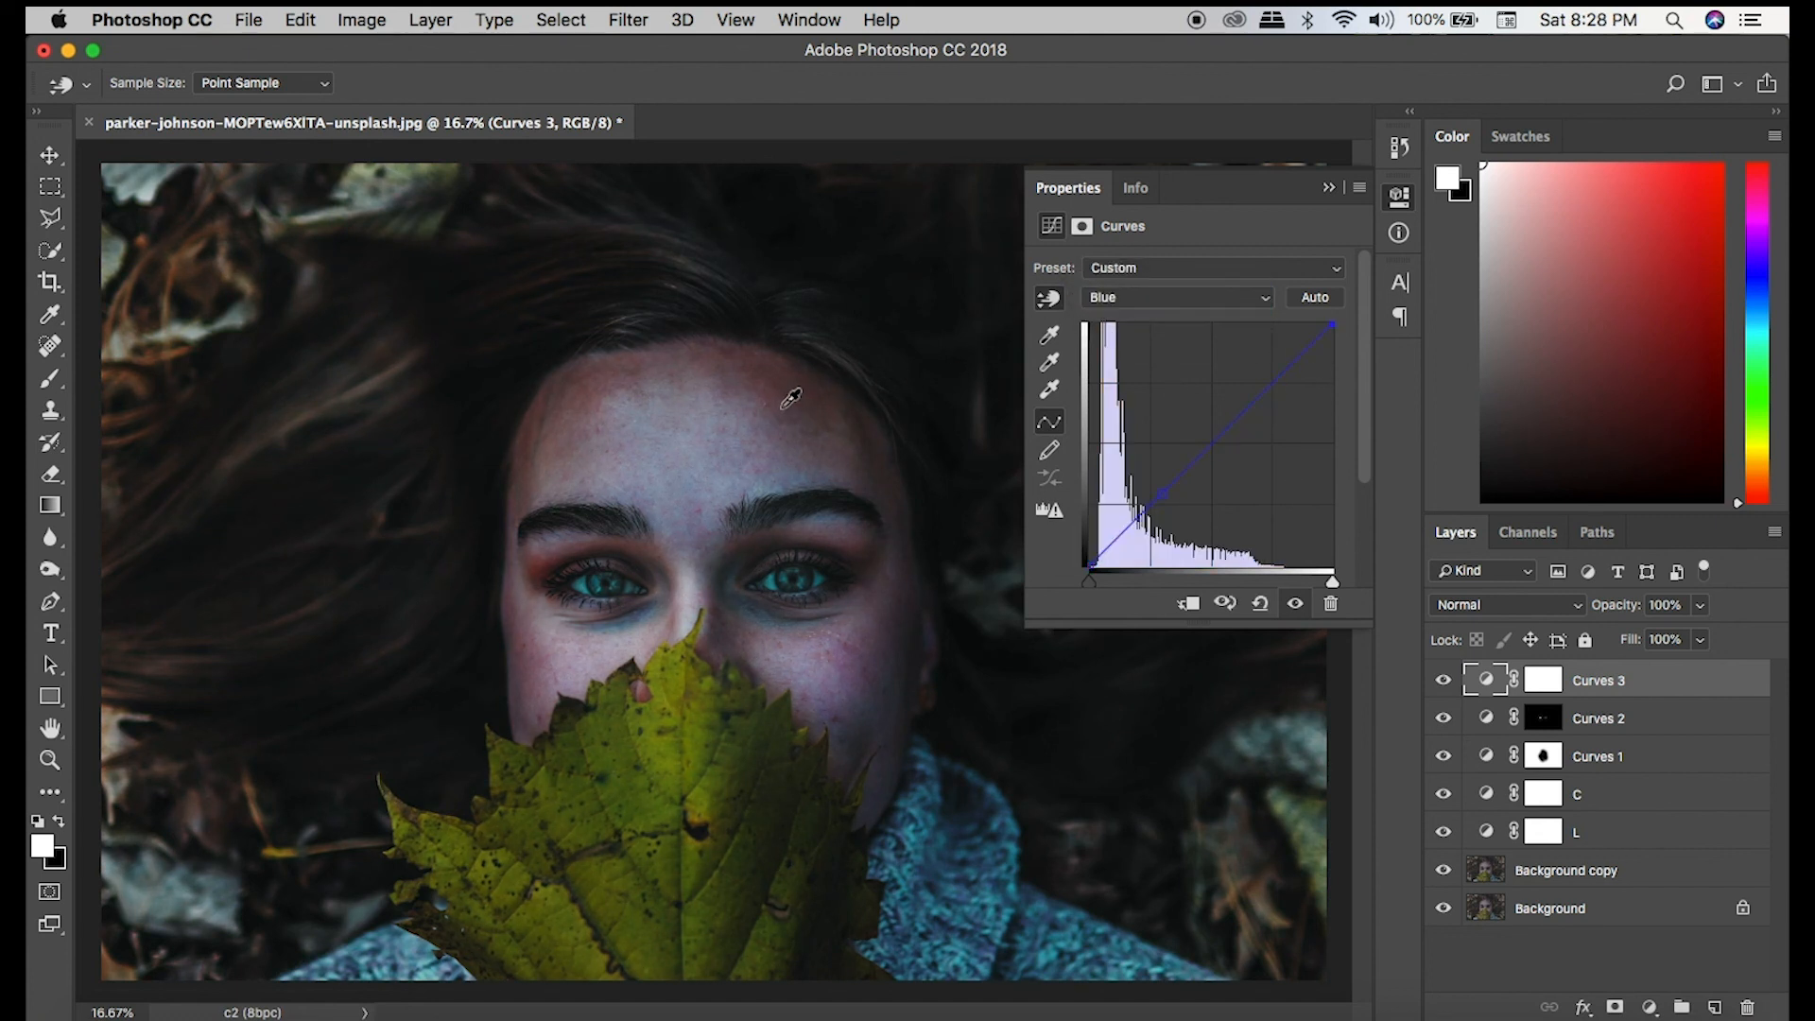
drag(788, 405, 791, 420)
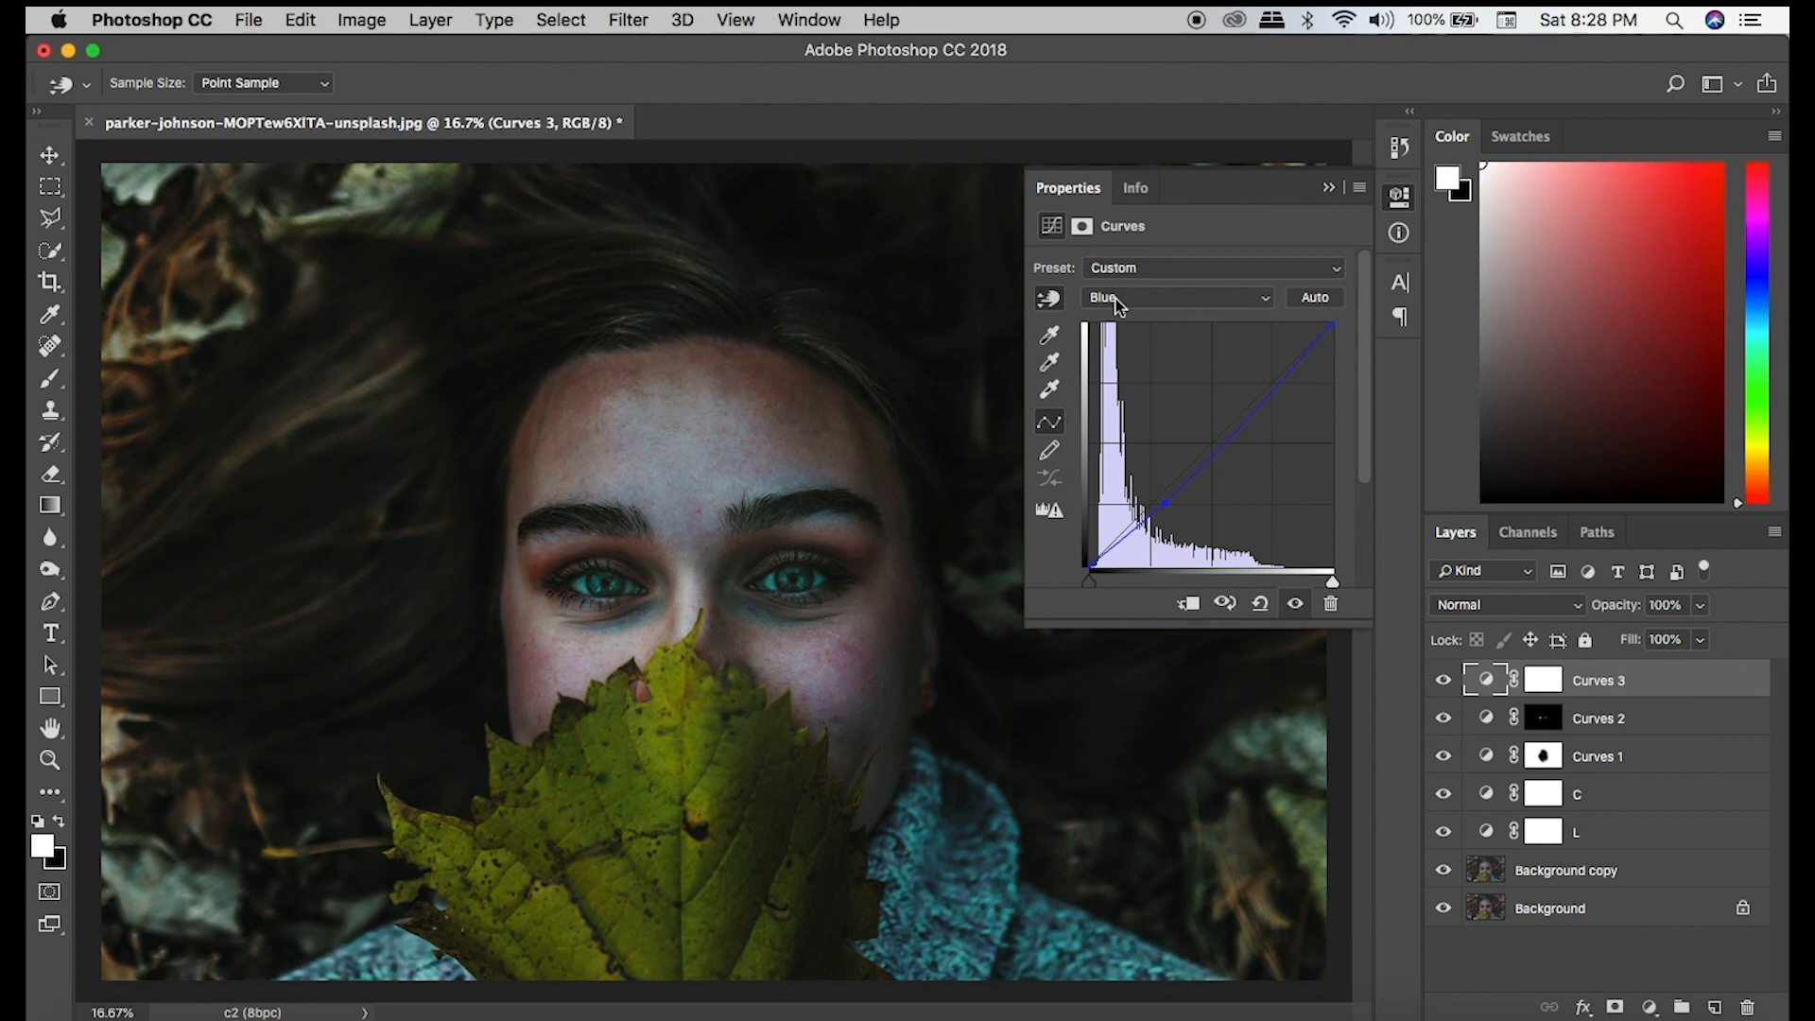
click(1331, 189)
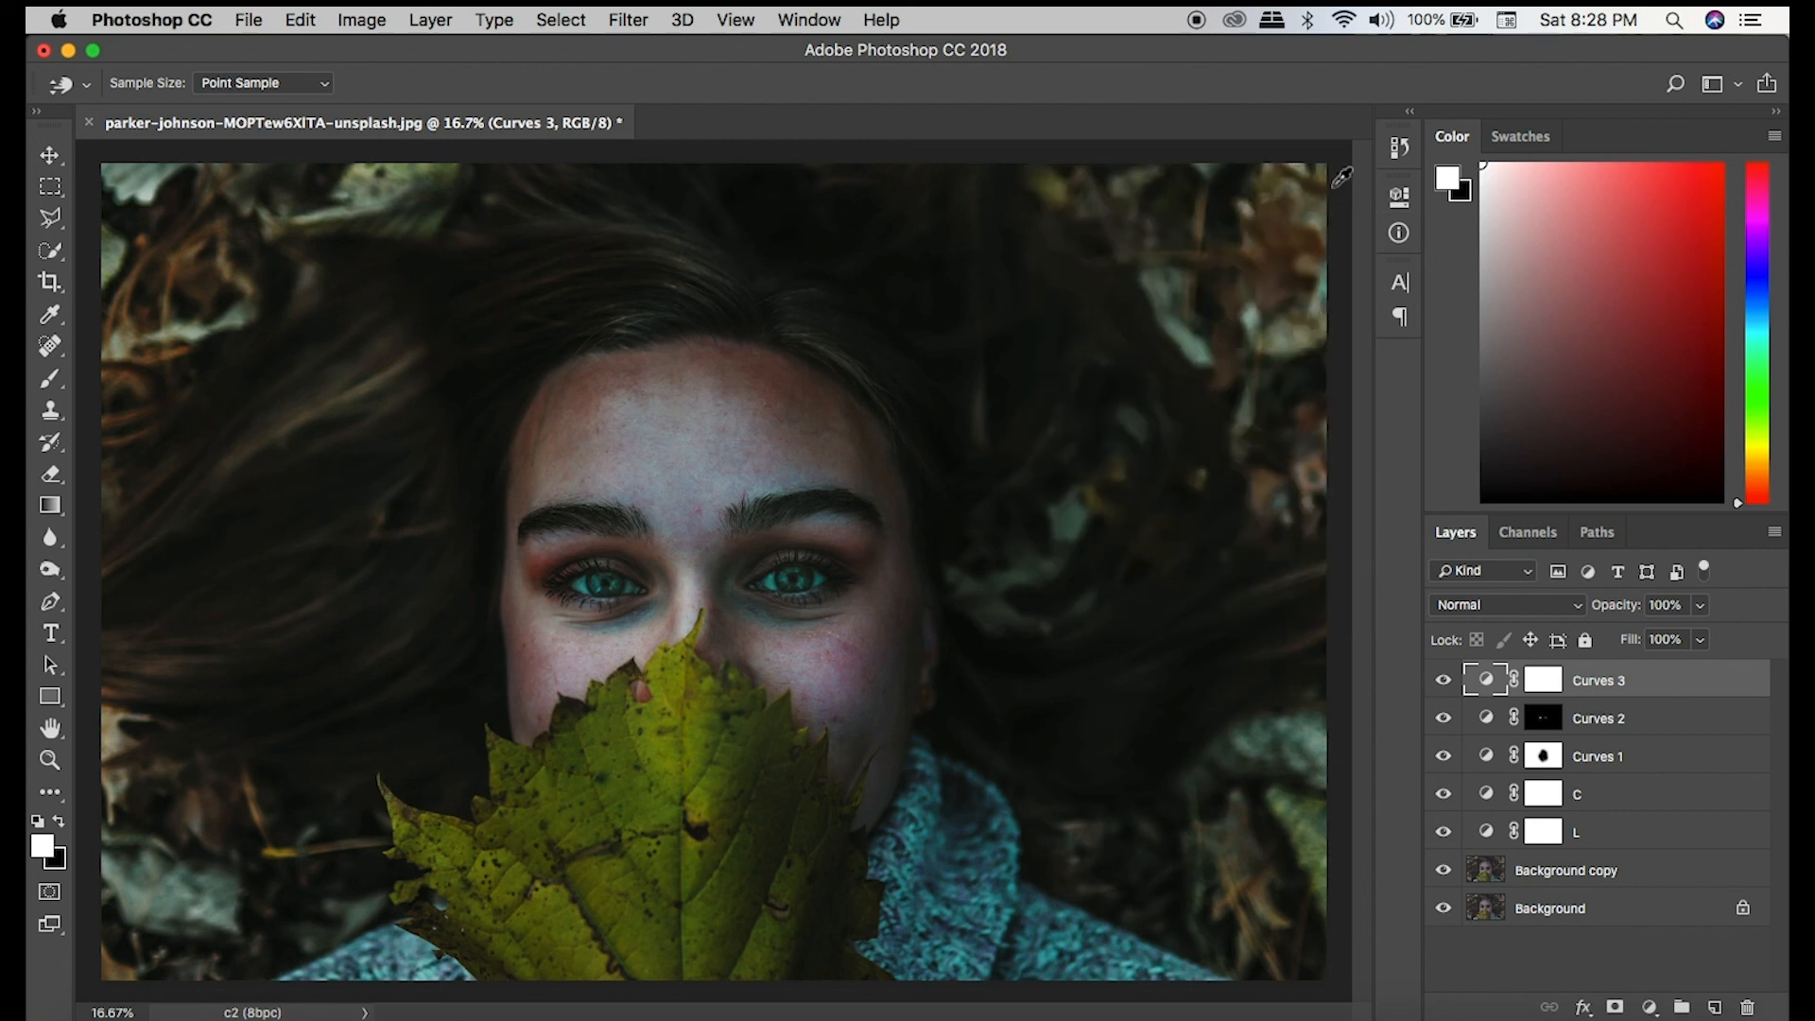
Compare the portrait with the Curves 3 layer hidden and shown, and against the original Background layer alone.
click(1443, 681)
click(1444, 682)
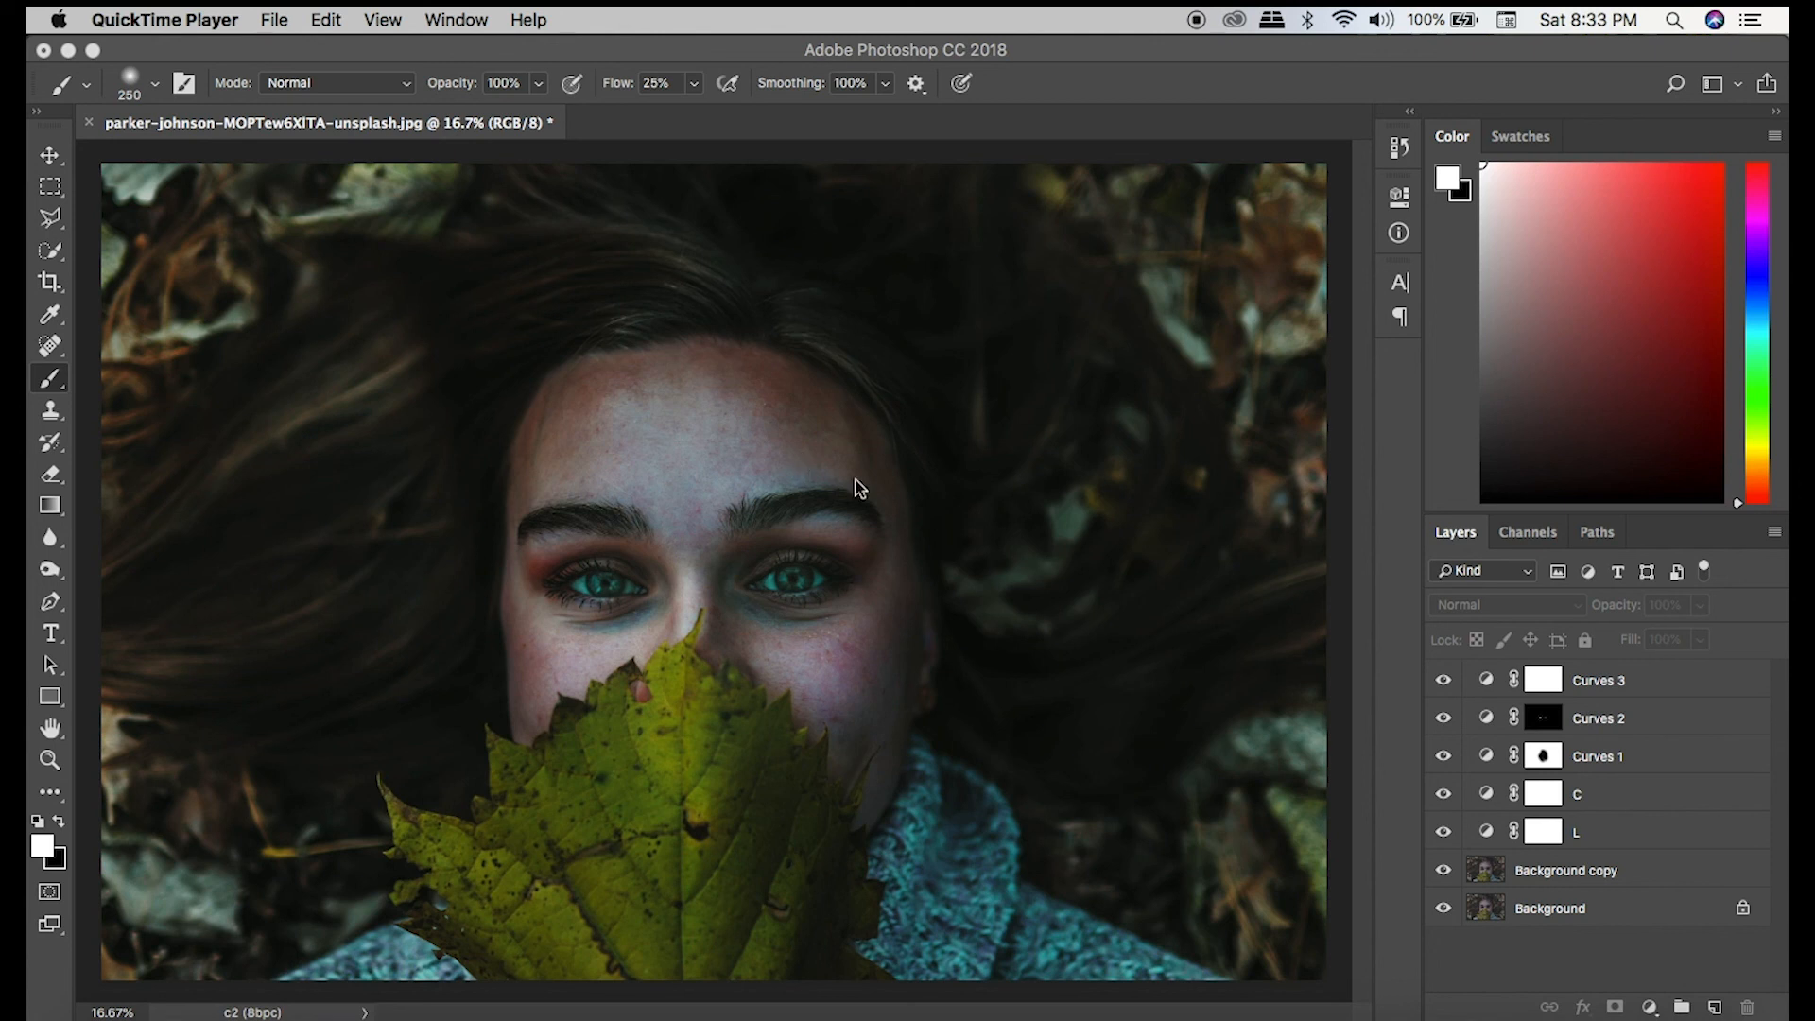
alt+click(1443, 908)
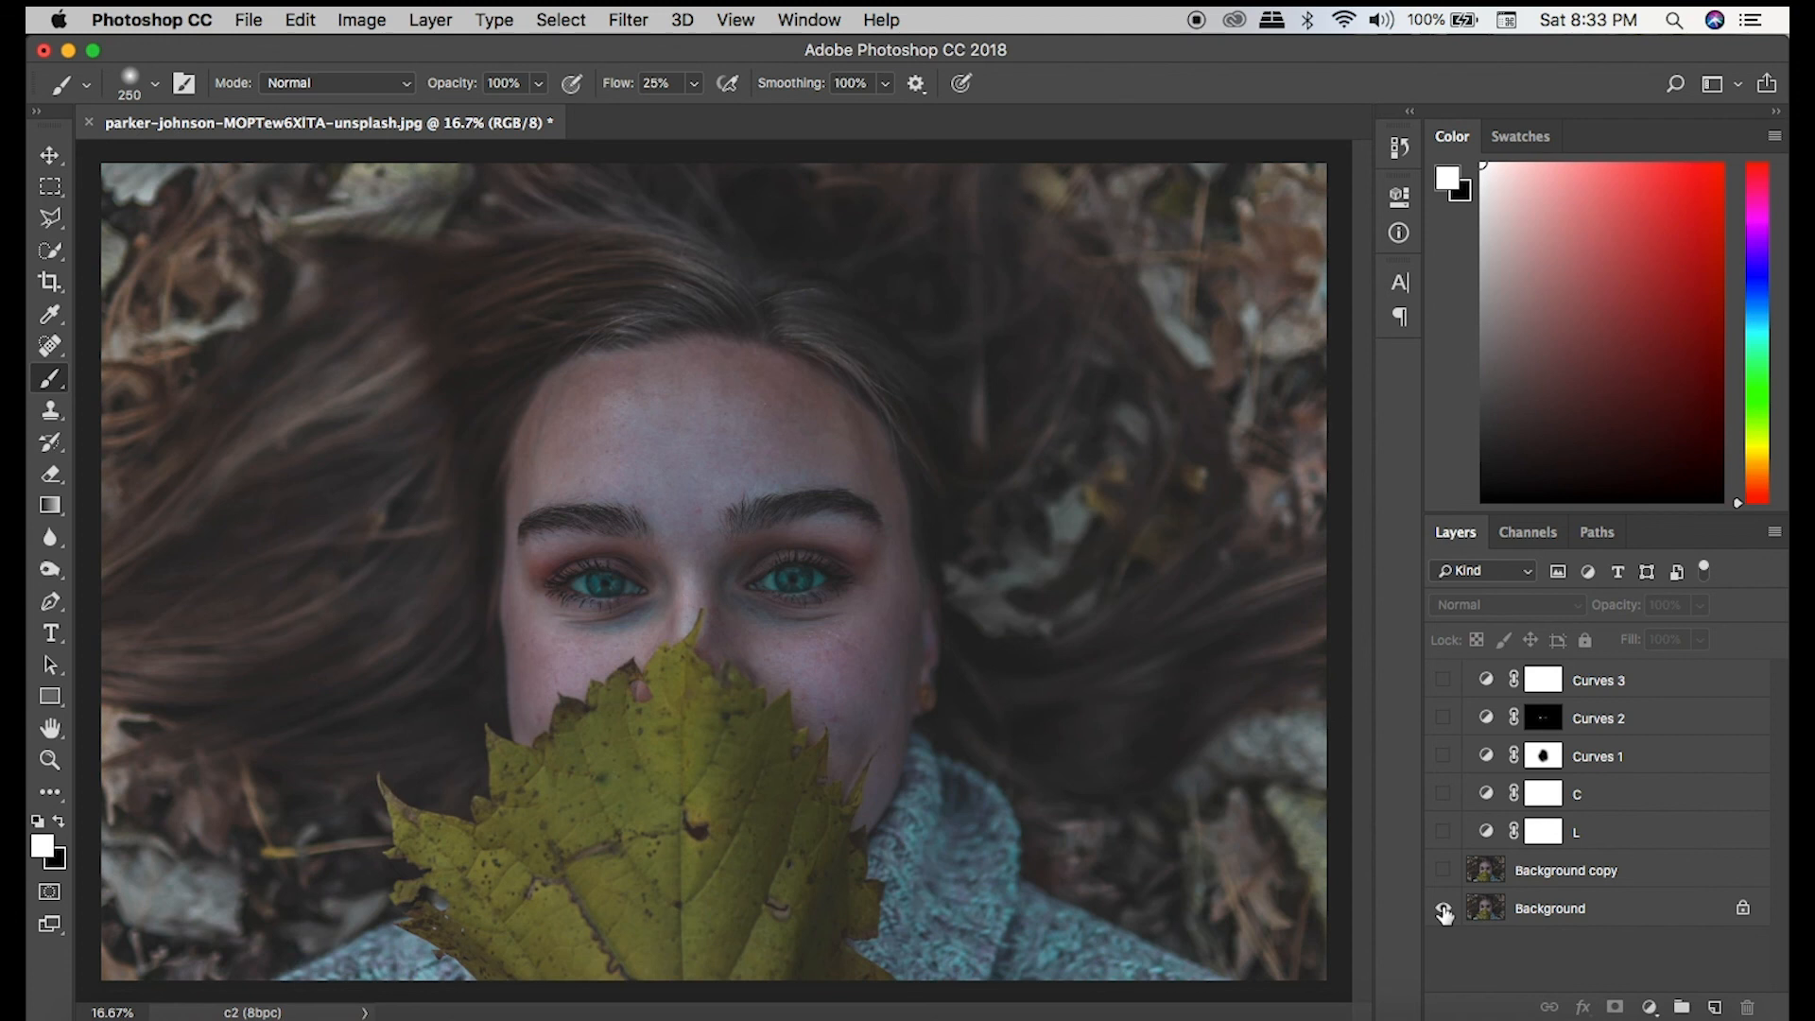
alt+click(1444, 909)
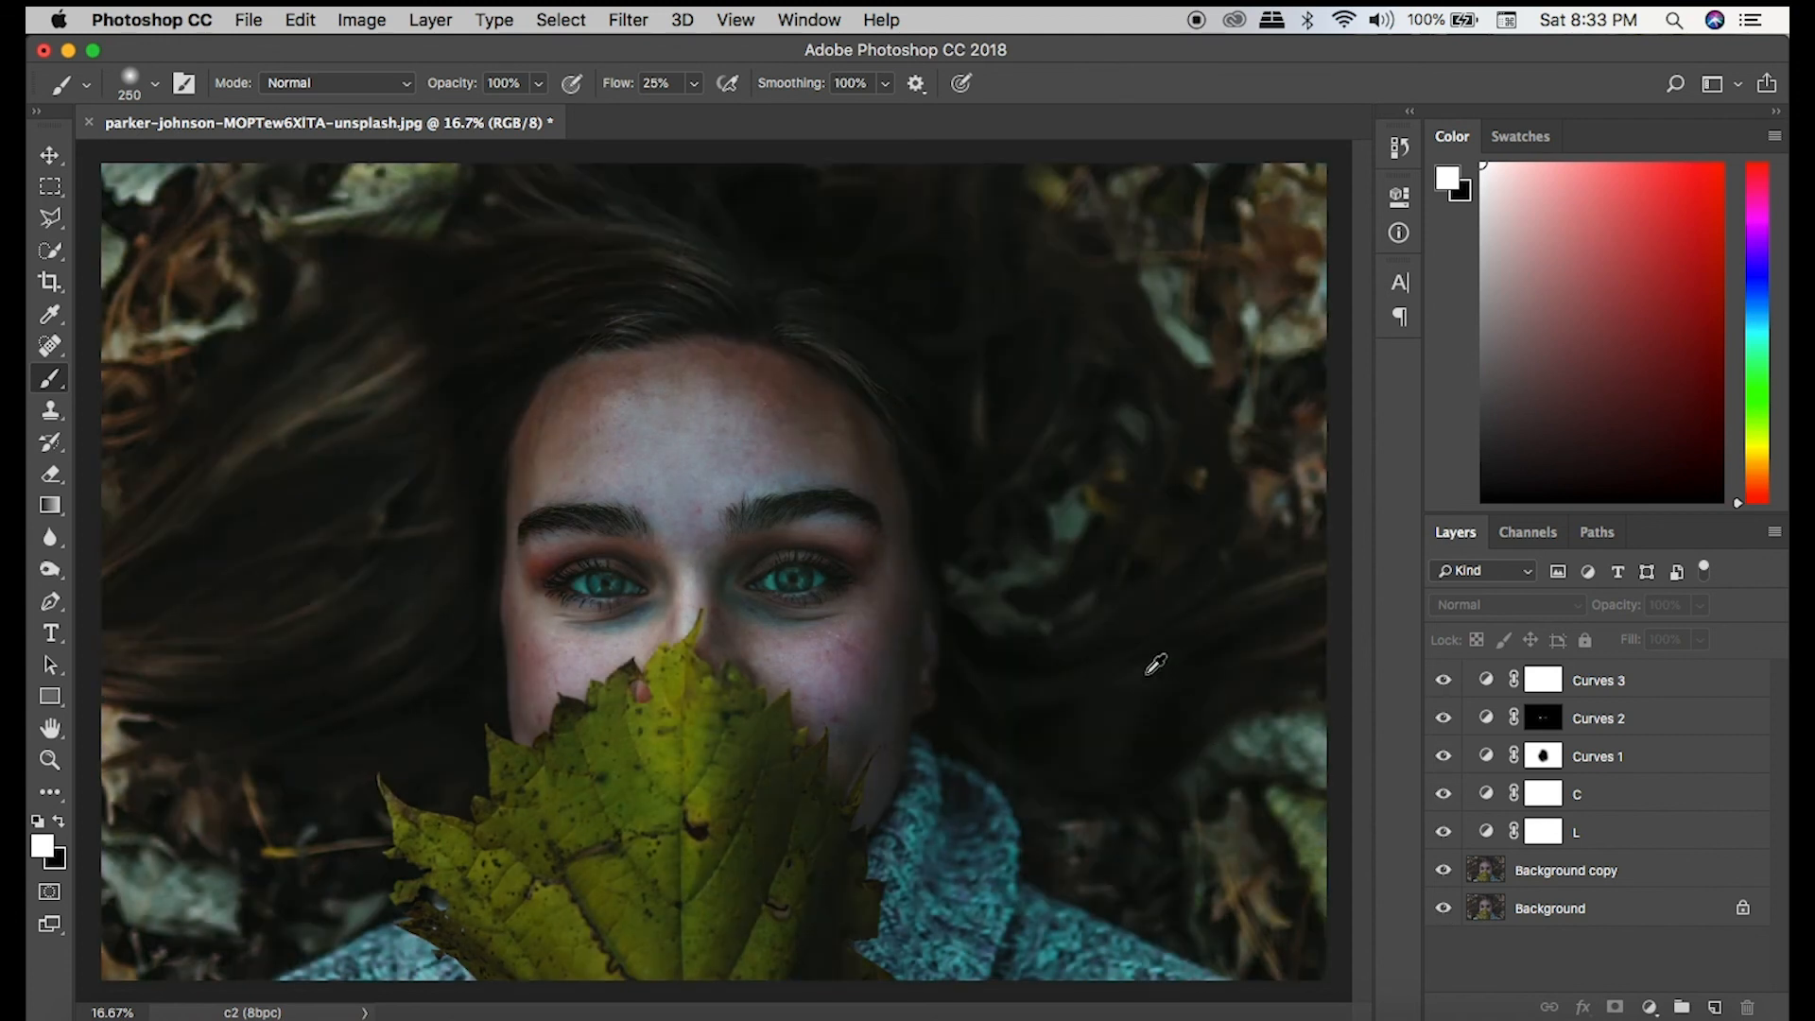